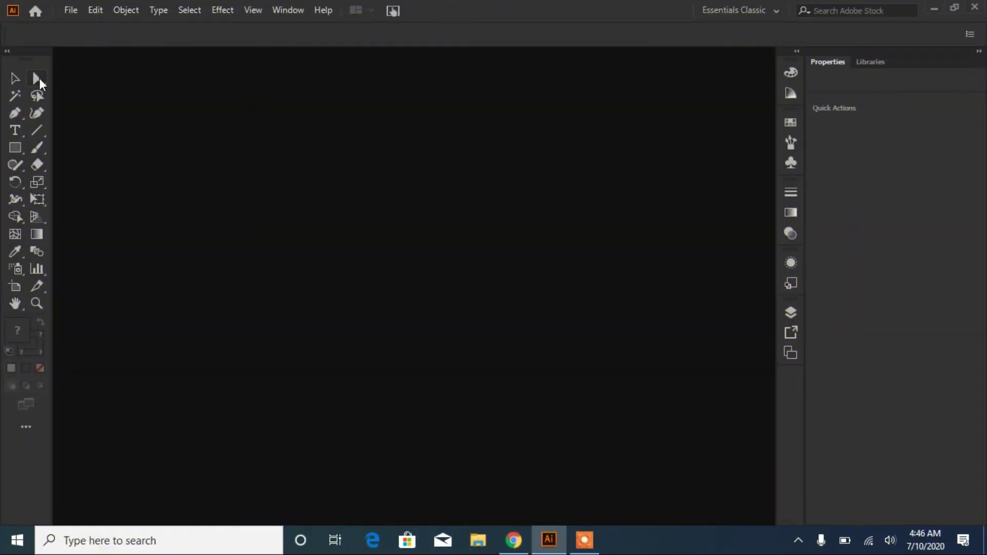
Start a new document and draw a 958 × 533 px rectangle filled with the orange swatch.
left_click(71, 10)
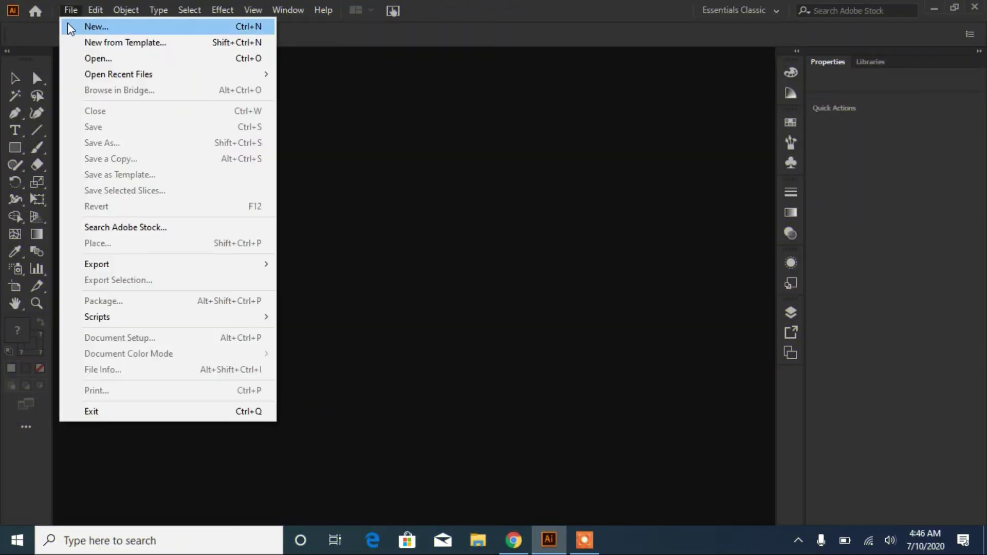
left_click(559, 439)
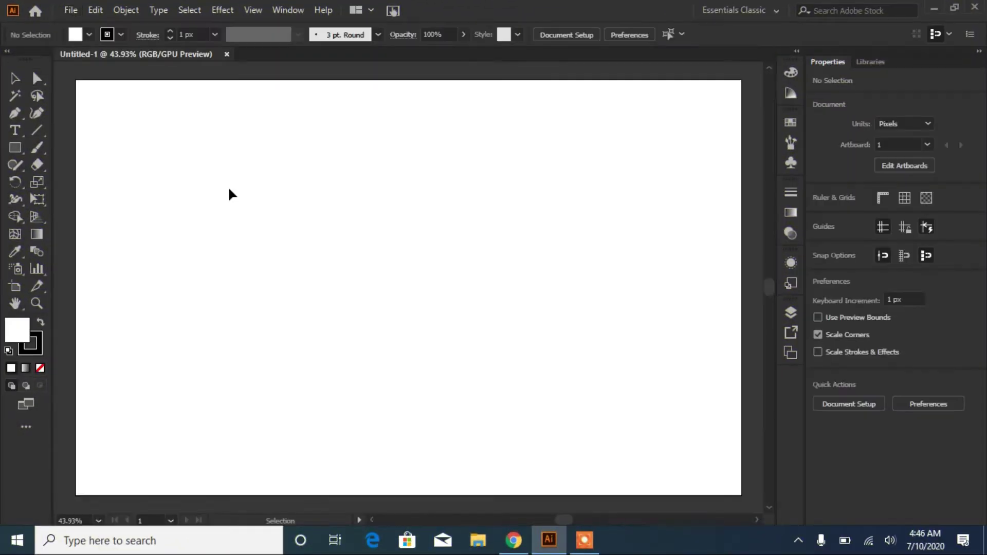
left_click(15, 147)
left_click_drag(217, 134, 715, 410)
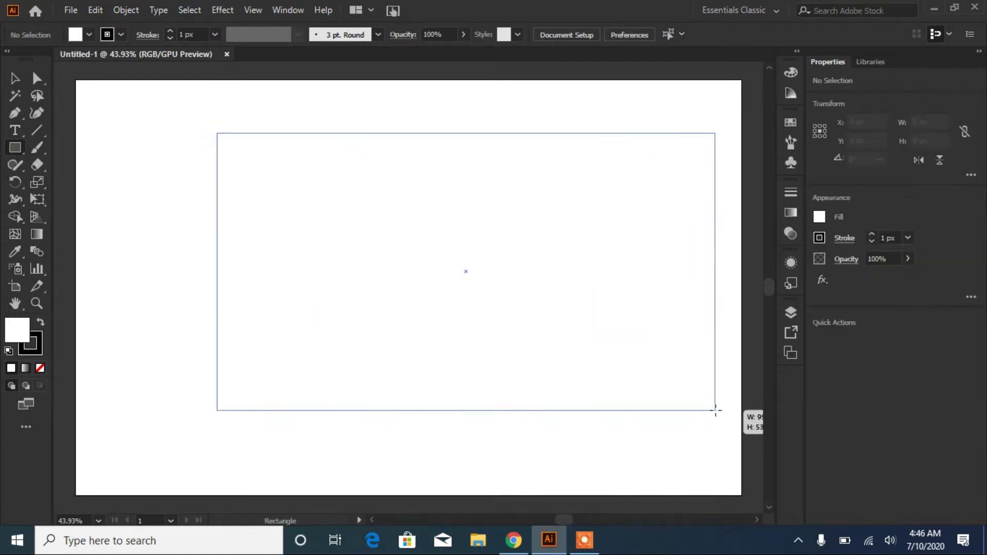
left_click_drag(466, 270, 400, 260)
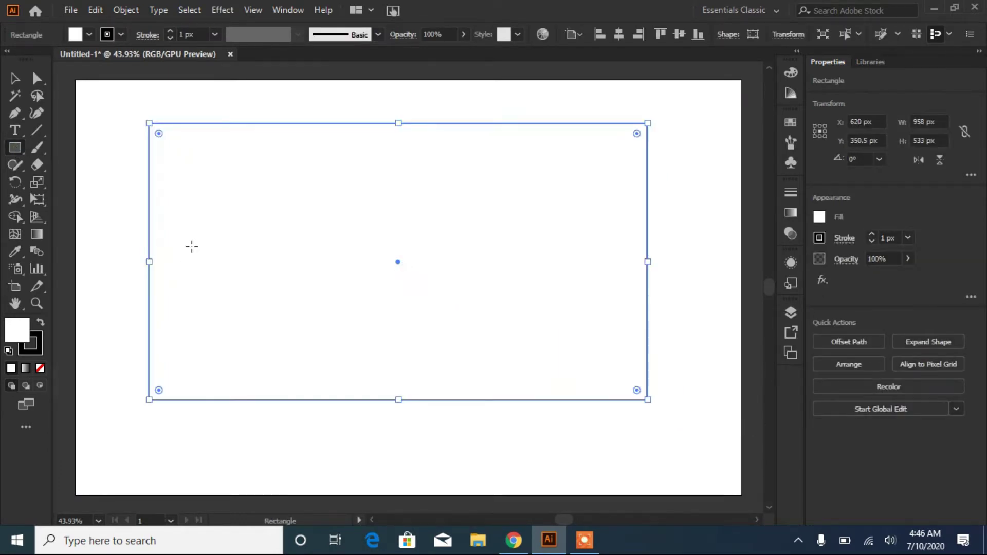
left_click(89, 35)
left_click(141, 60)
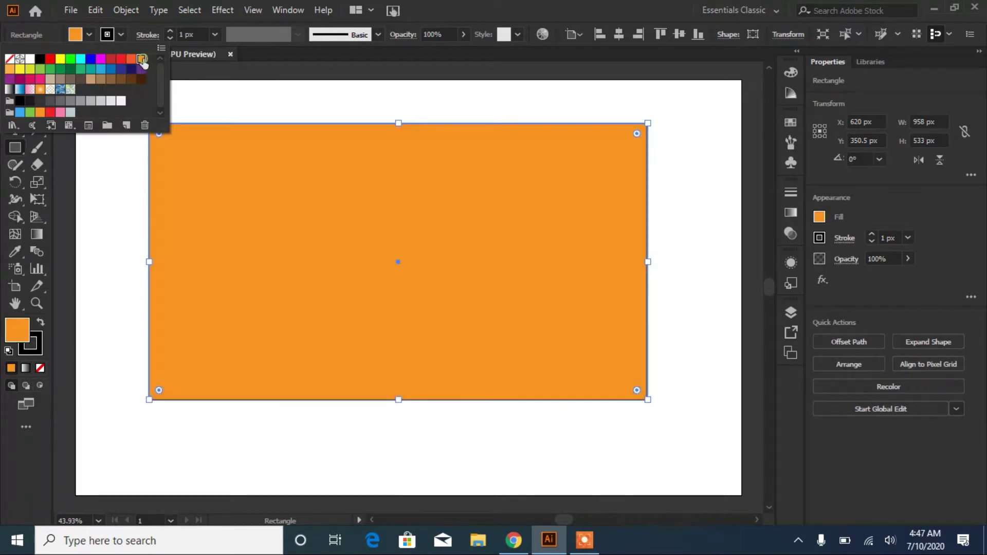
left_click(206, 70)
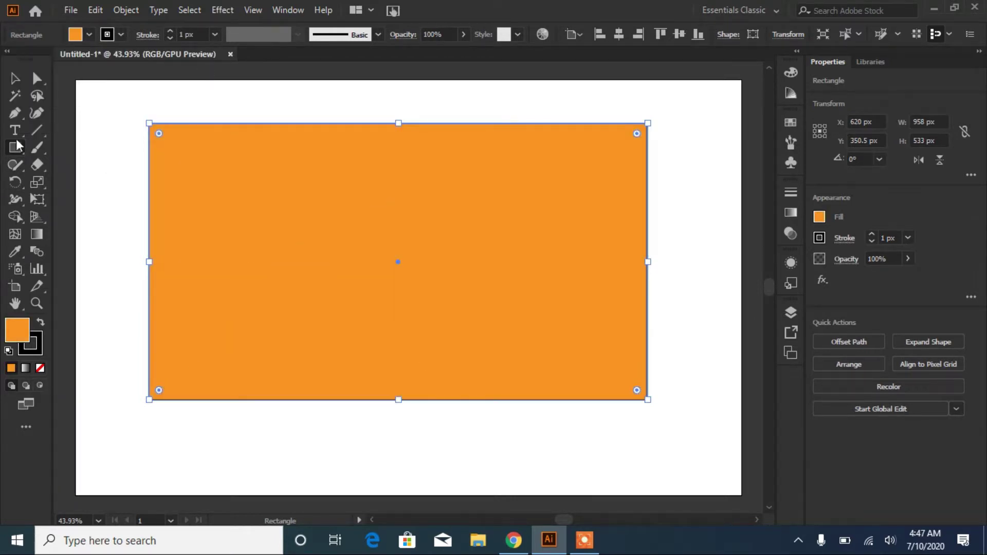
Draw a closed zigzag path with two peaks across the rectangle's lower half.
key("p")
left_click(149, 336)
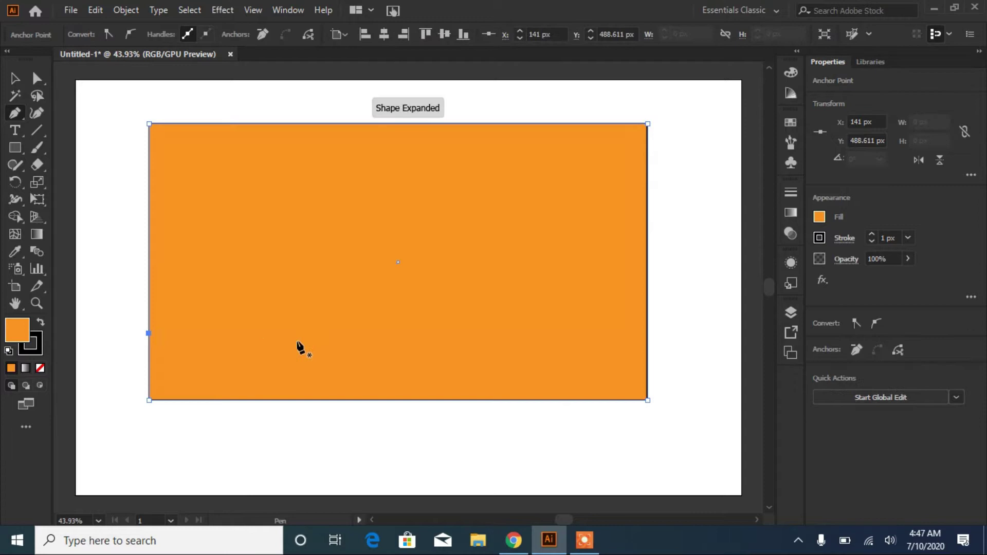
left_click(244, 287)
left_click(148, 333)
key("Delete")
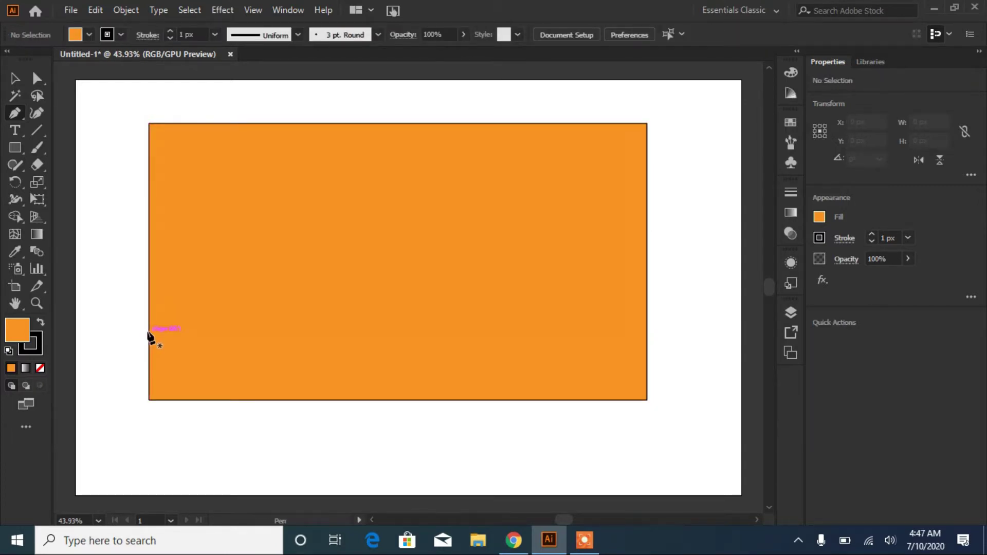
left_click(148, 333)
left_click(263, 277)
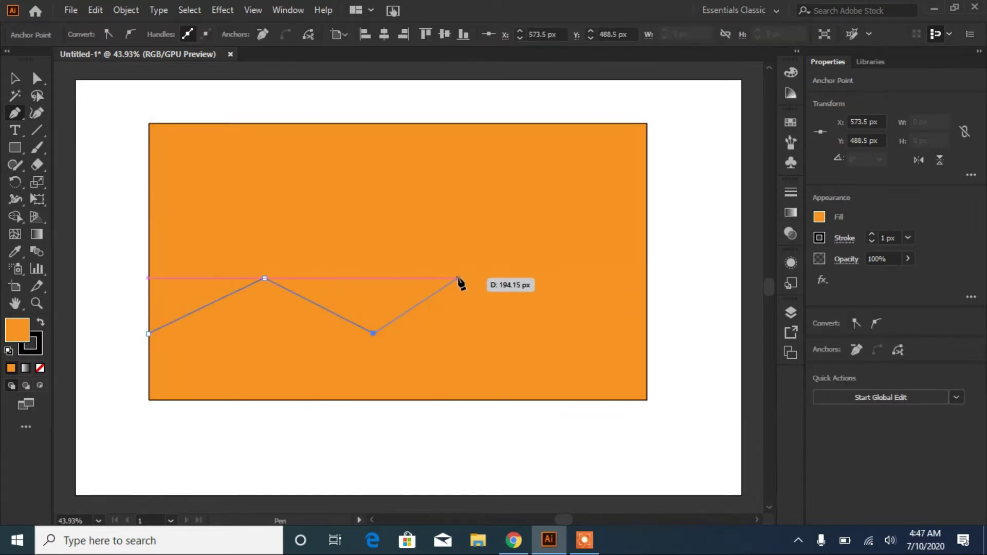
left_click(476, 278)
left_click(582, 334)
left_click(647, 287)
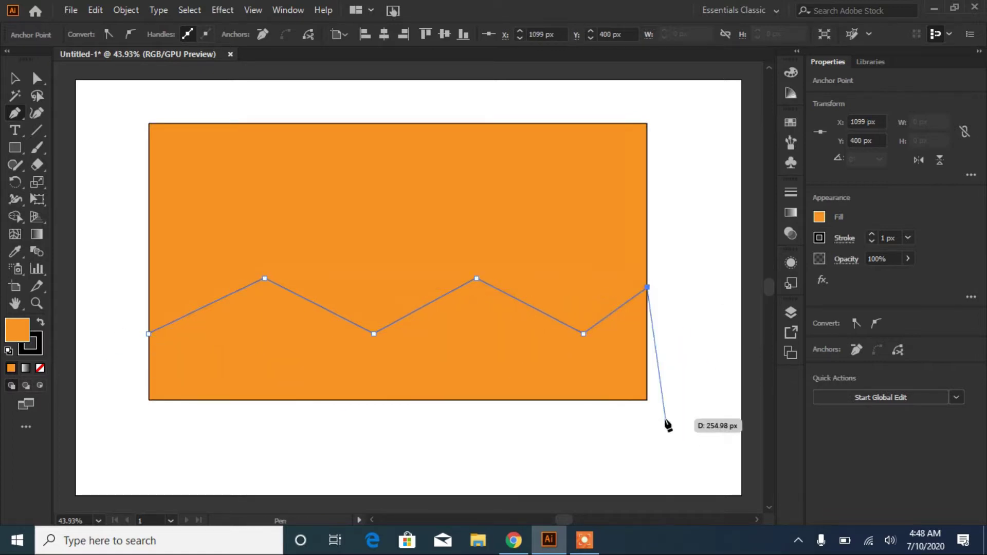
left_click(647, 400)
left_click(148, 400)
left_click(148, 333)
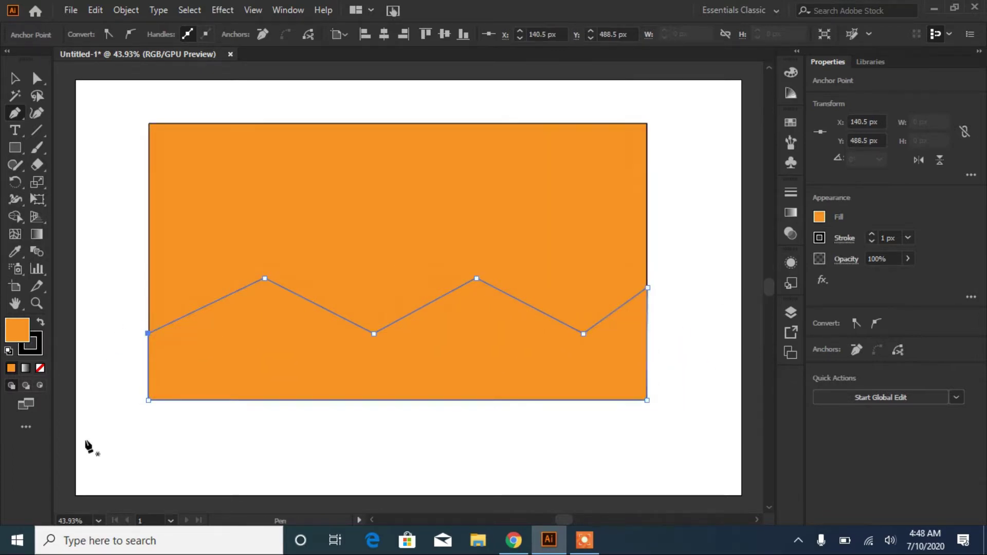
Round the zigzag's two peaks and two valleys into smooth wave curves.
left_click(36, 78)
left_click(264, 278)
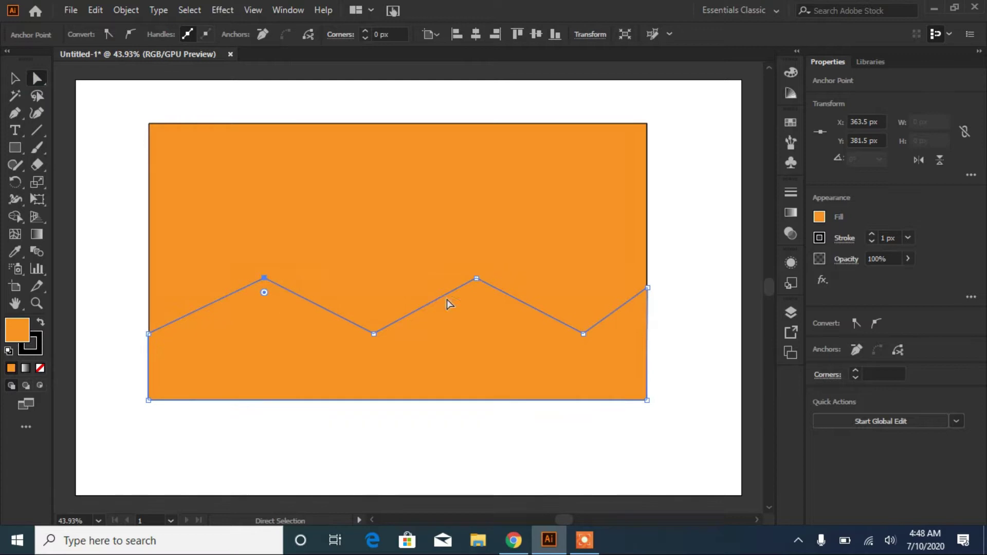
left_click(477, 278, "shift")
mouse_move(264, 292)
left_mouse_down()
mouse_move(345, 469)
mouse_move(341, 450)
left_mouse_up()
left_click(374, 333)
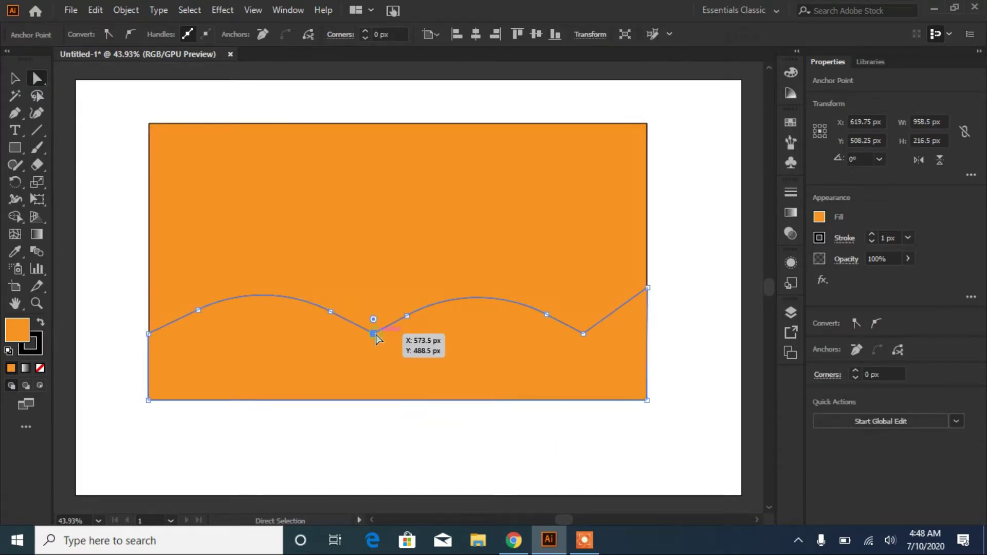
left_click(582, 333, "shift")
left_click_drag(583, 320, 579, 253)
key("v")
left_click(699, 272)
left_click(333, 321)
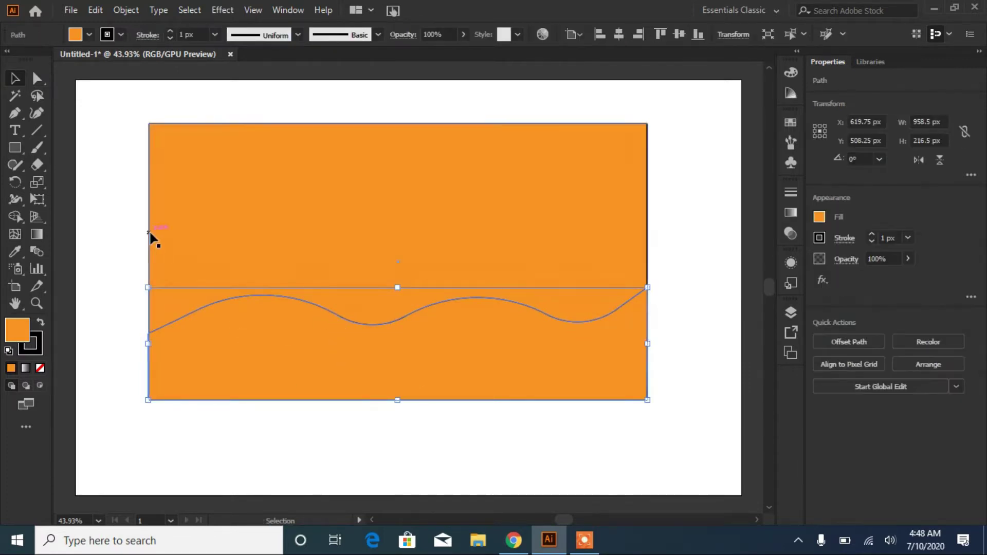
Change the background rectangle's fill to white.
left_click(266, 187)
left_click(89, 34)
left_click(30, 65)
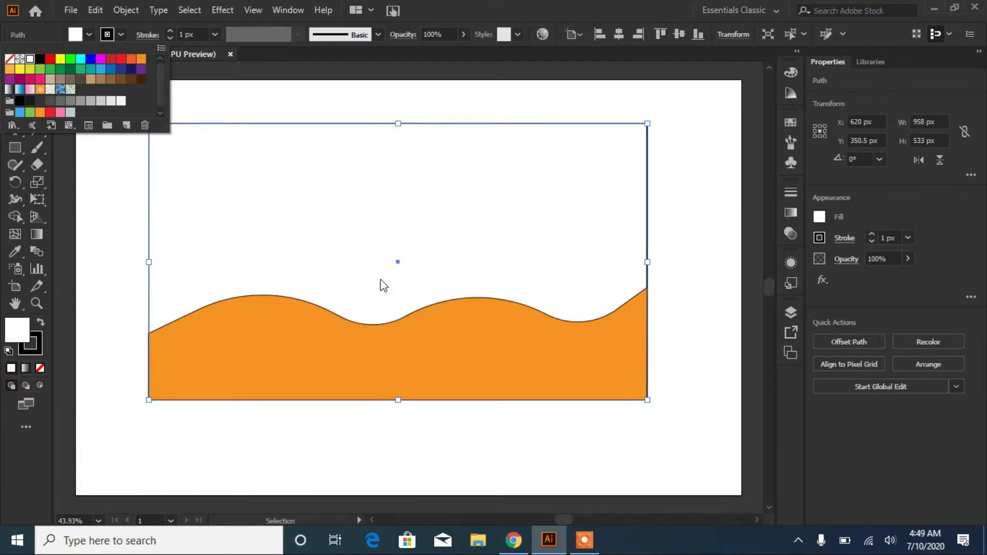
Copy the orange wave, paste it in front, and nudge the copy up.
left_click(449, 360)
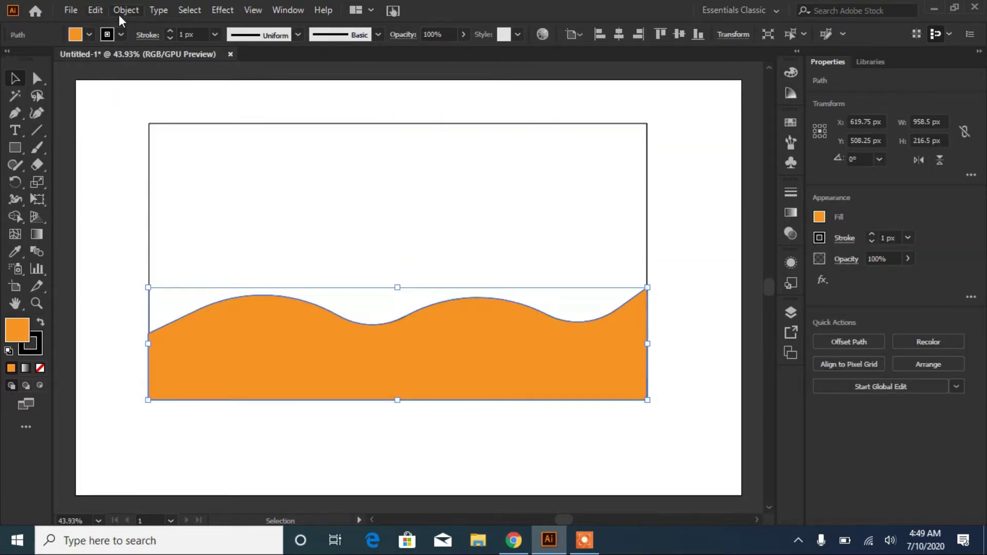
left_click(120, 13)
left_click(118, 79)
left_click(95, 10)
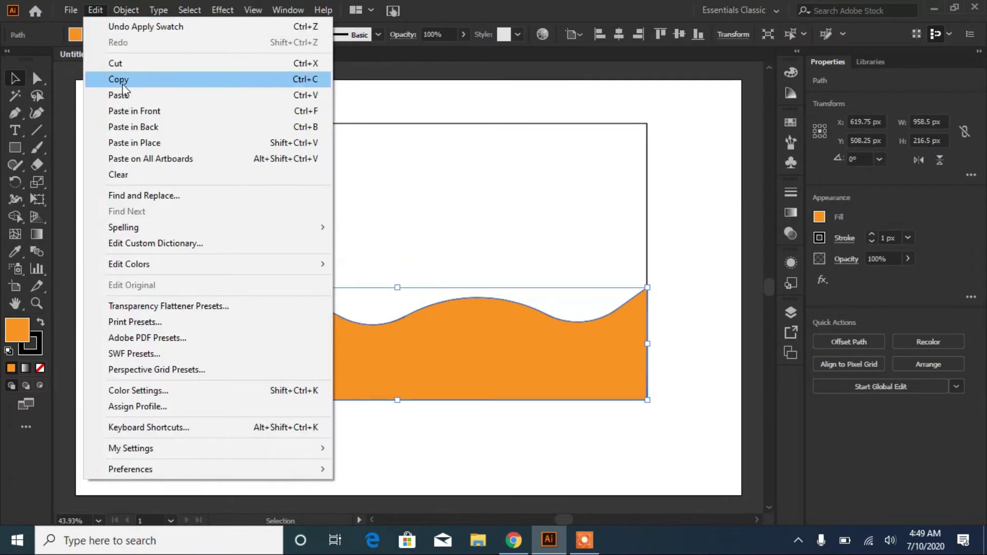
left_click(133, 114)
key("Up")
key("Up")
key("Up")
key("Up")
key("Up")
key("Up")
Fill the copied wave light grey with no stroke.
left_click(89, 35)
left_click(101, 102)
left_click(234, 178)
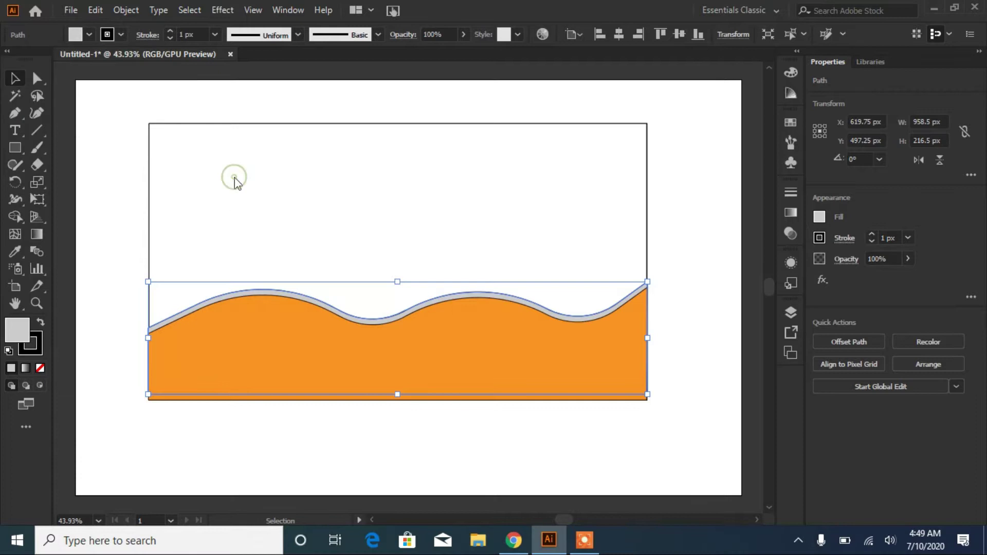
left_click(40, 368)
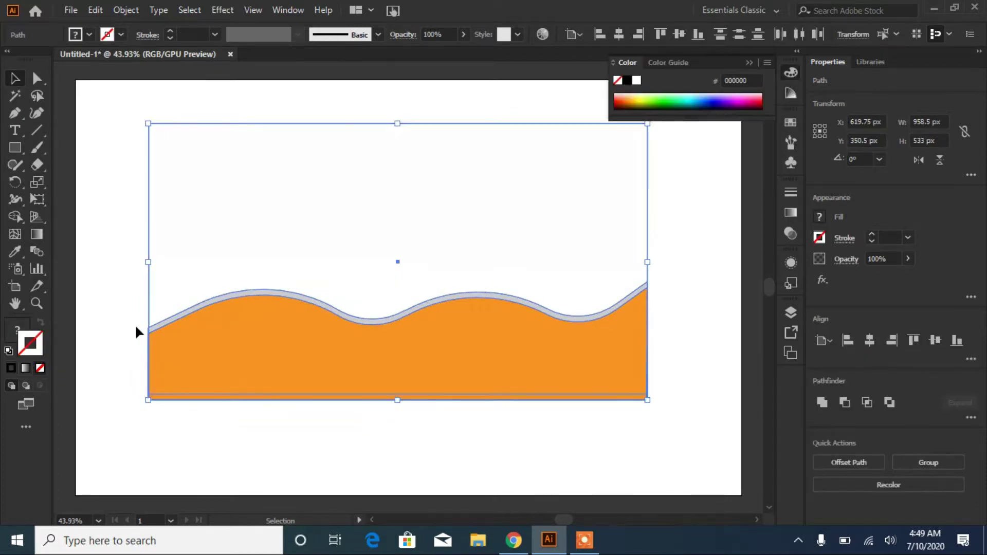
left_click(134, 324)
left_click(153, 244)
left_click(131, 212)
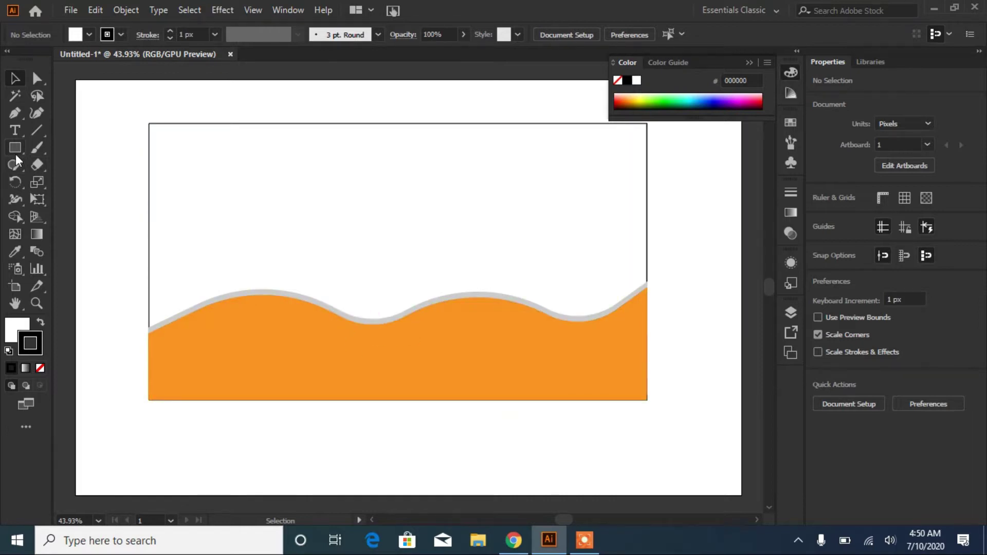
Draw a hexagon at the upper right and offset its path by 22 px.
left_click_drag(15, 147, 48, 201)
left_click_drag(507, 159, 587, 273)
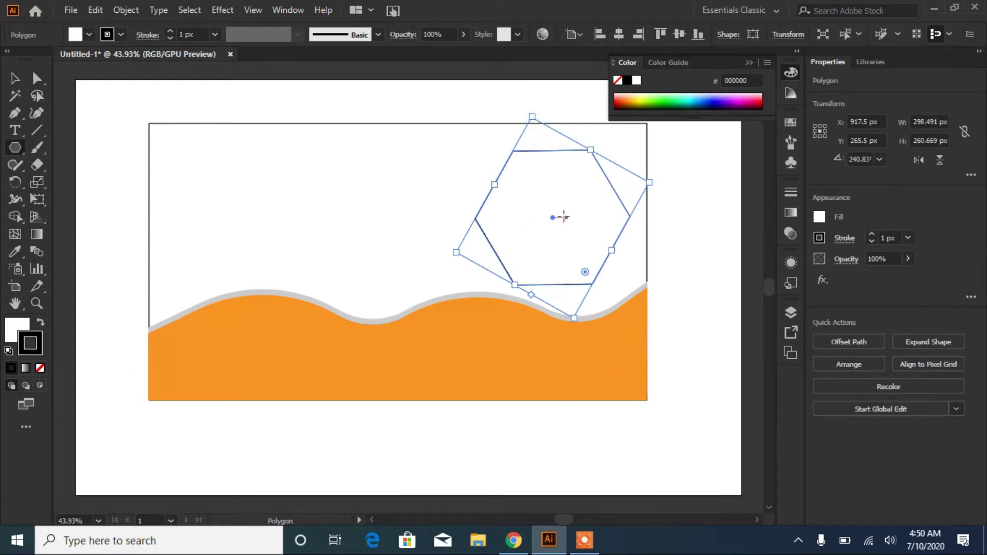
left_click(848, 342)
left_click(546, 299)
left_click(629, 222)
key("Up")
key("Up")
key("Up")
key("Up")
key("Up")
key("Up")
key("Return")
Undo and reapply the 22 px offset hexagon, nudging it slightly down.
key("v")
left_click(702, 335)
left_click(511, 296)
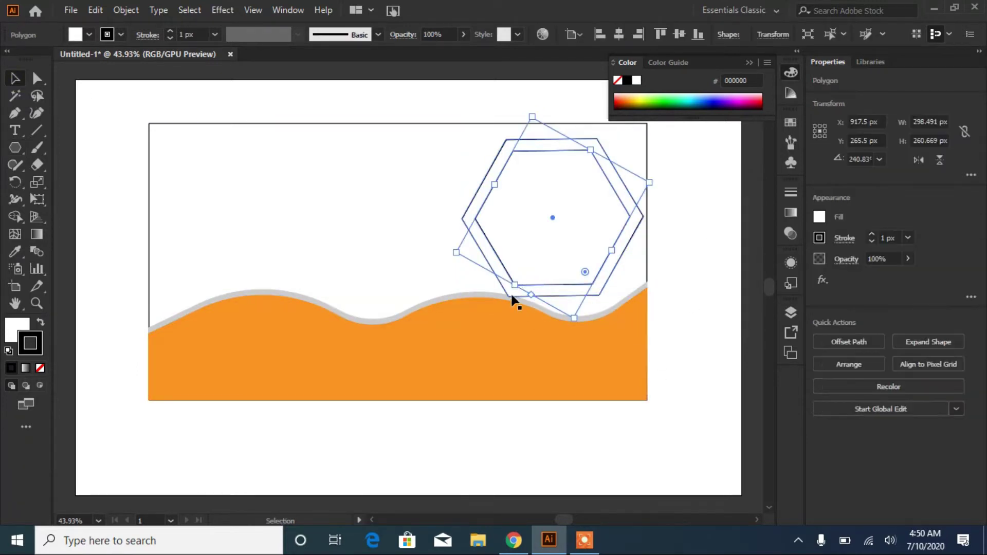
left_click(428, 185)
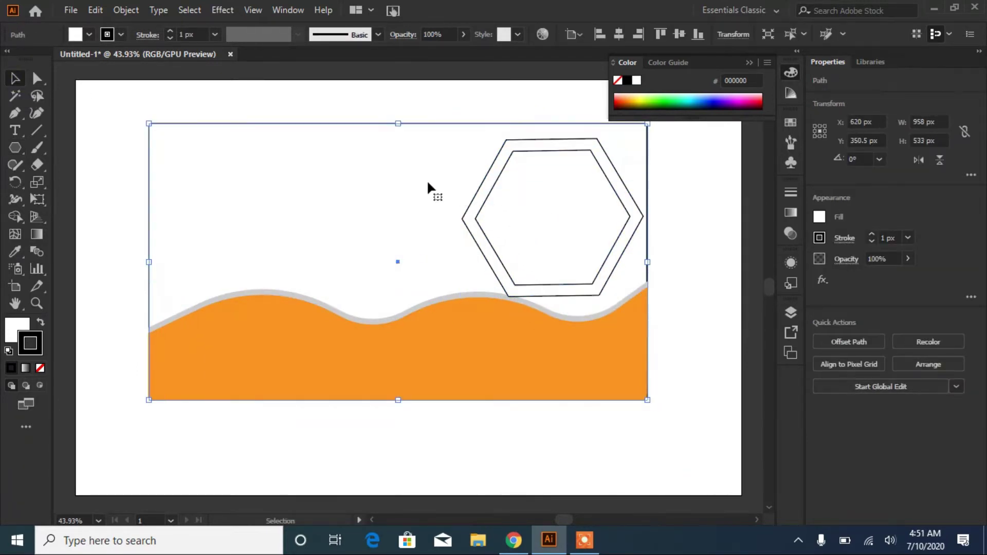
key("ctrl+z")
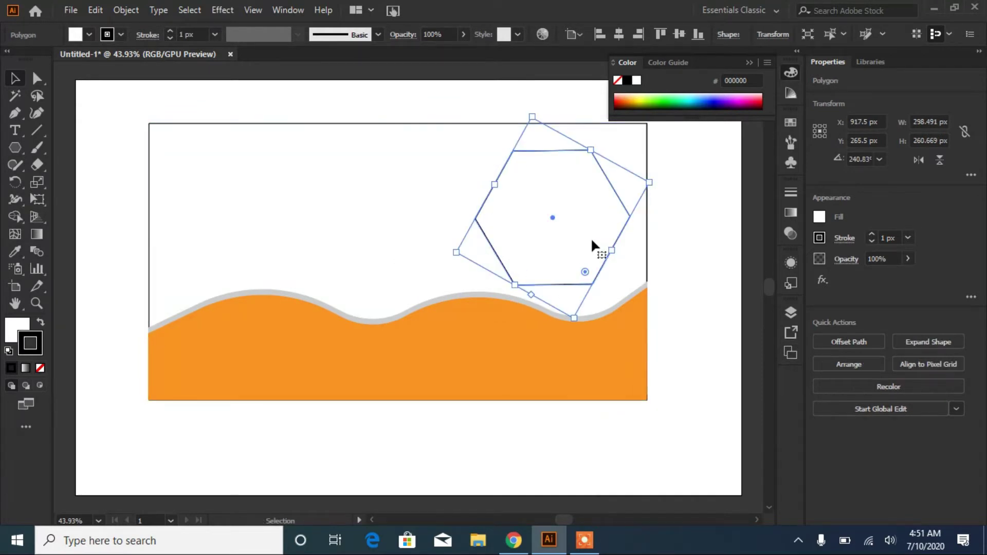
left_click(848, 341)
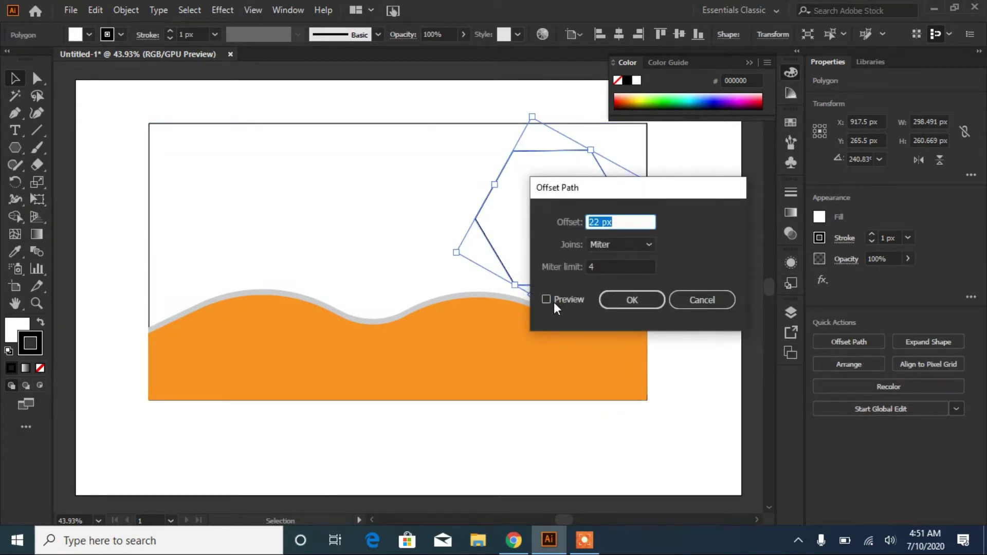
key("Return")
key("Down")
key("Down")
key("Down")
Lock the background rectangle in the Layers panel.
left_click(631, 300)
left_click(409, 249)
left_click(421, 179)
left_click(790, 312)
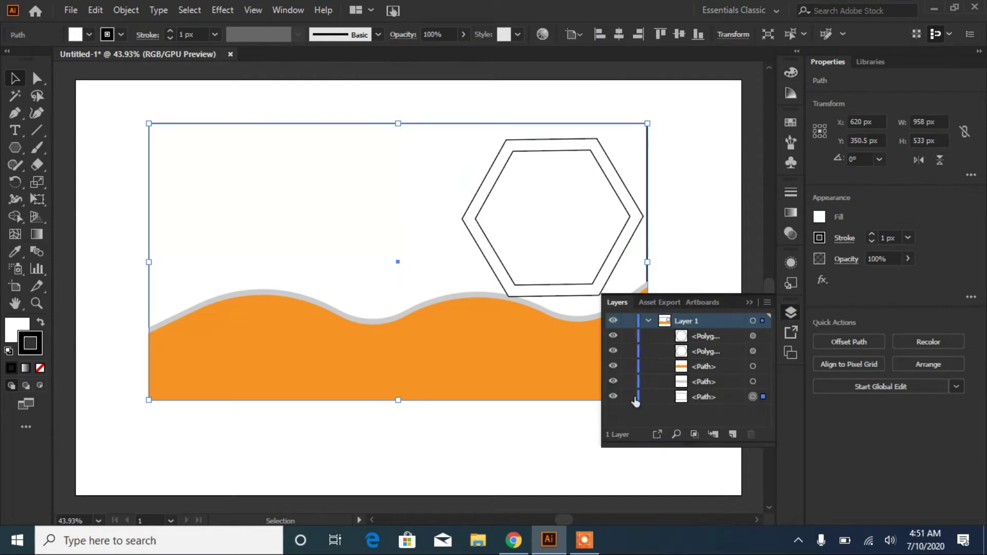
left_click(628, 396)
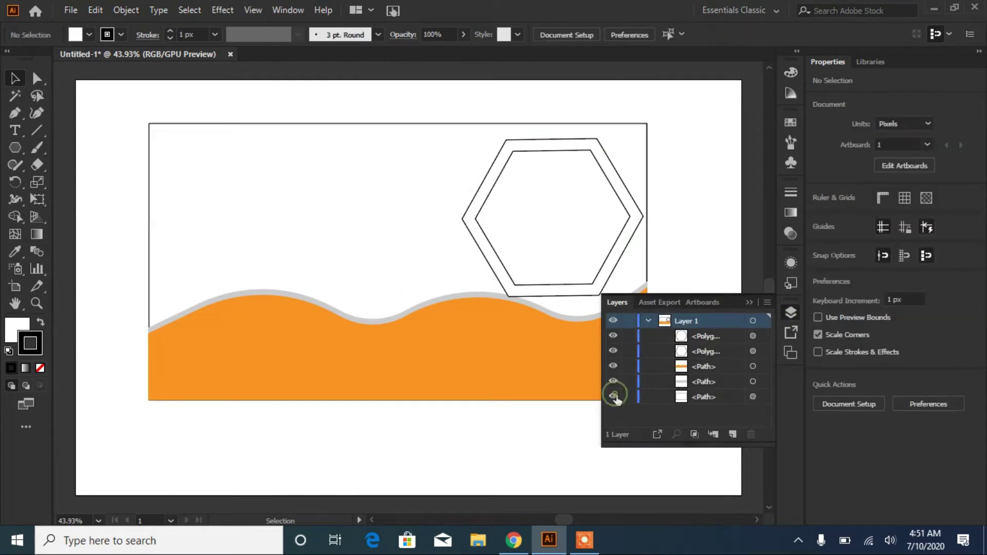
left_click(750, 305)
left_click_drag(566, 282, 495, 238)
Nudge both hexagons up 10 px, shrink them, and eyedrop the wave's orange onto the outer hexagon.
key("shift+Up")
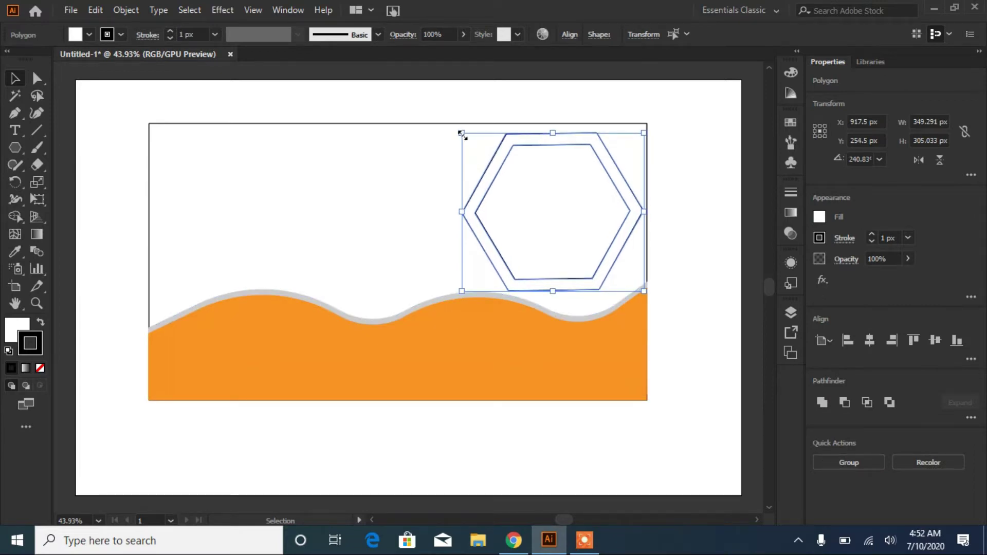
left_click_drag(461, 135, 469, 137)
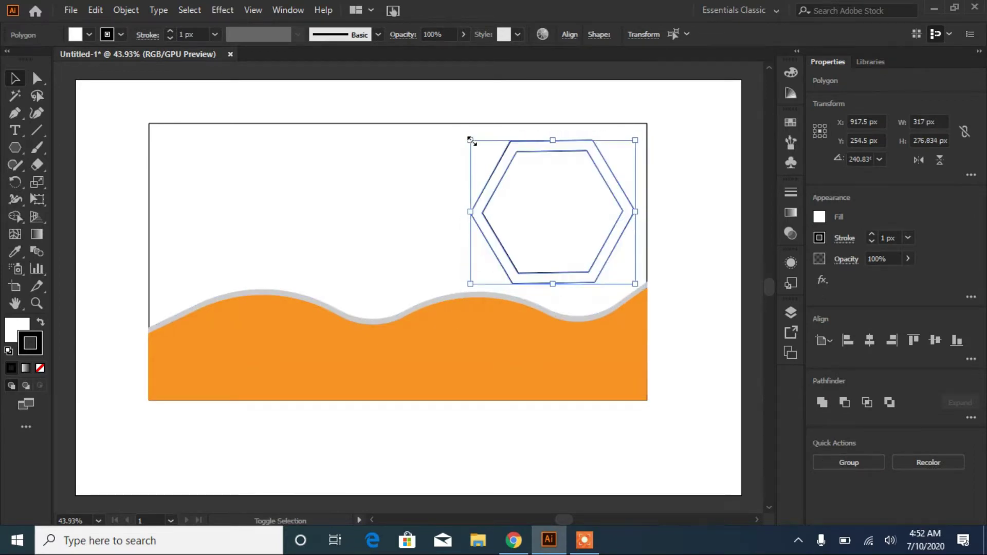
left_click(469, 137)
left_click(506, 269)
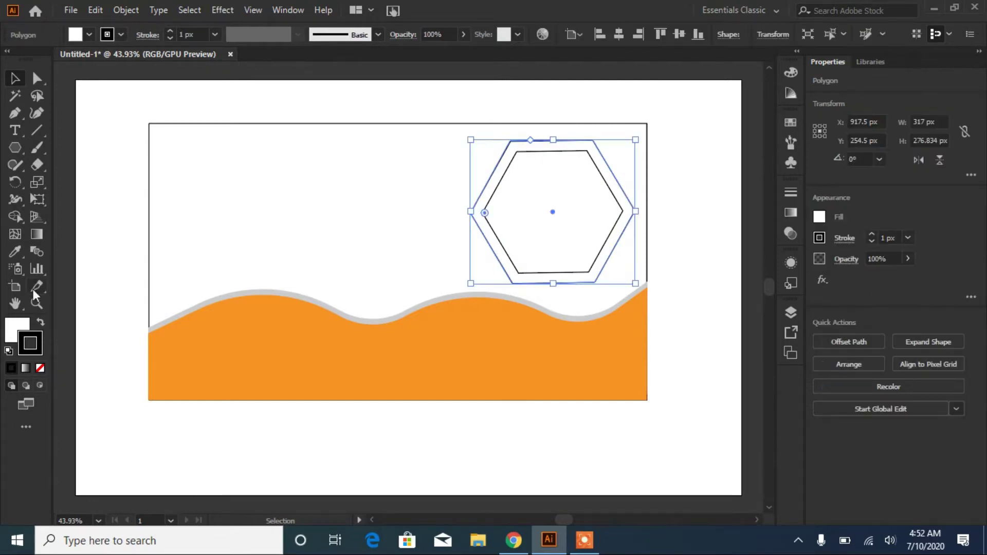
key("i")
left_click(227, 347)
Paste a copy behind the orange hexagon and enlarge it to 342 × 299 px.
key("v")
left_click(524, 240)
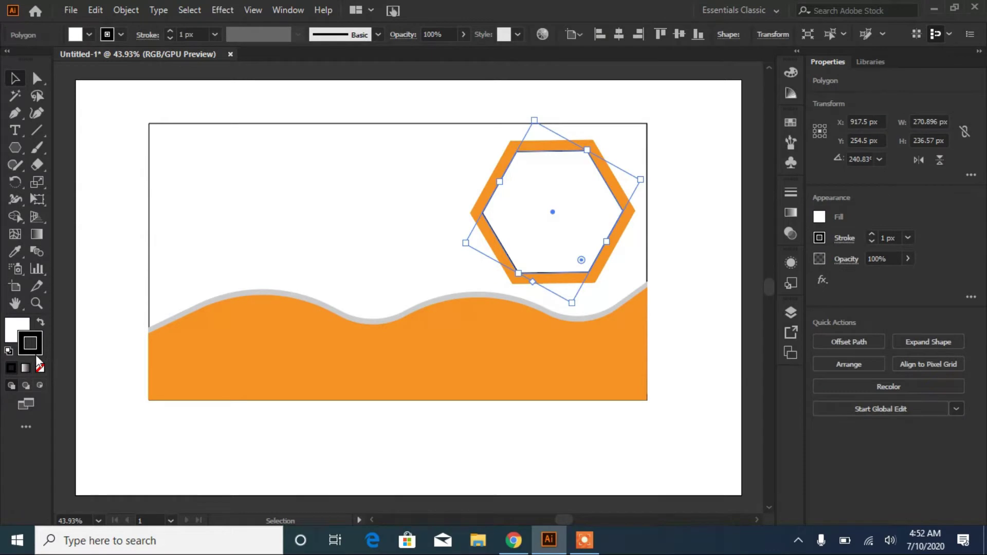
left_click(246, 252)
left_click(486, 236)
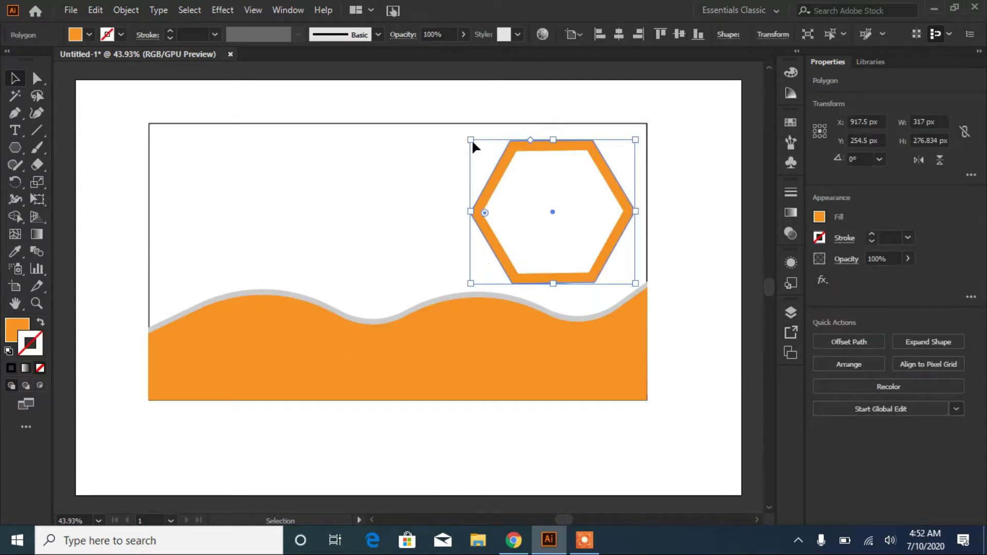
key("a")
left_click(95, 11)
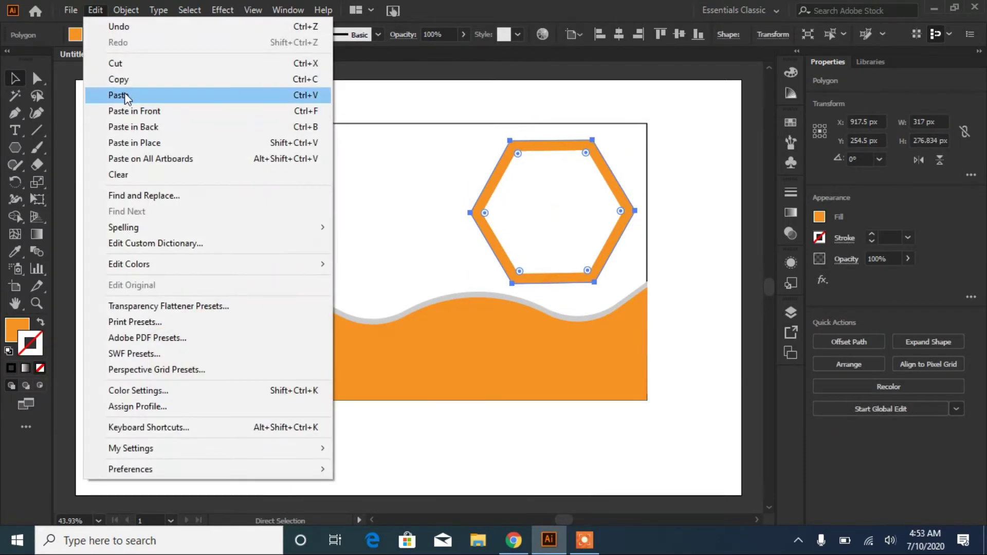
left_click(119, 80)
key("v")
left_click(95, 11)
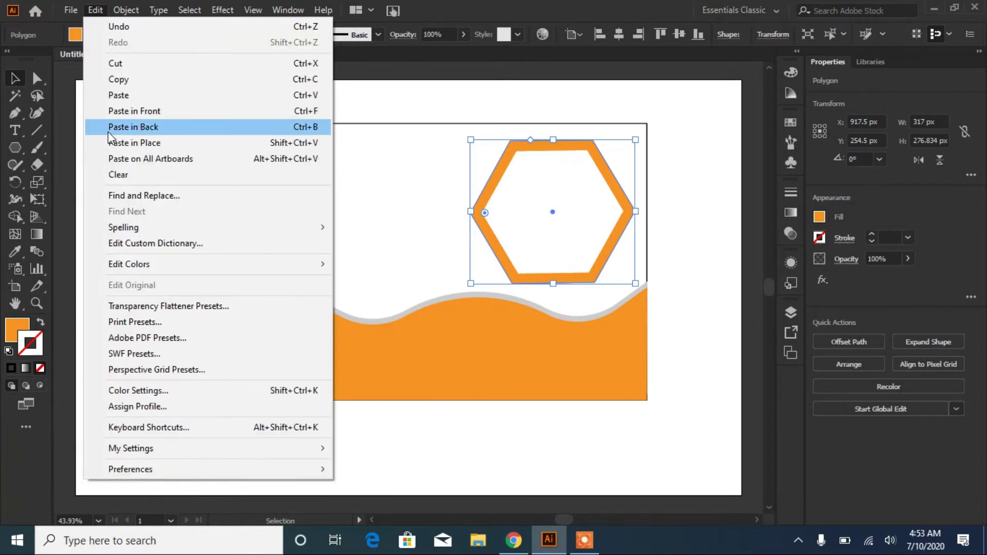
left_click(107, 128)
left_click_drag(470, 140, 464, 133)
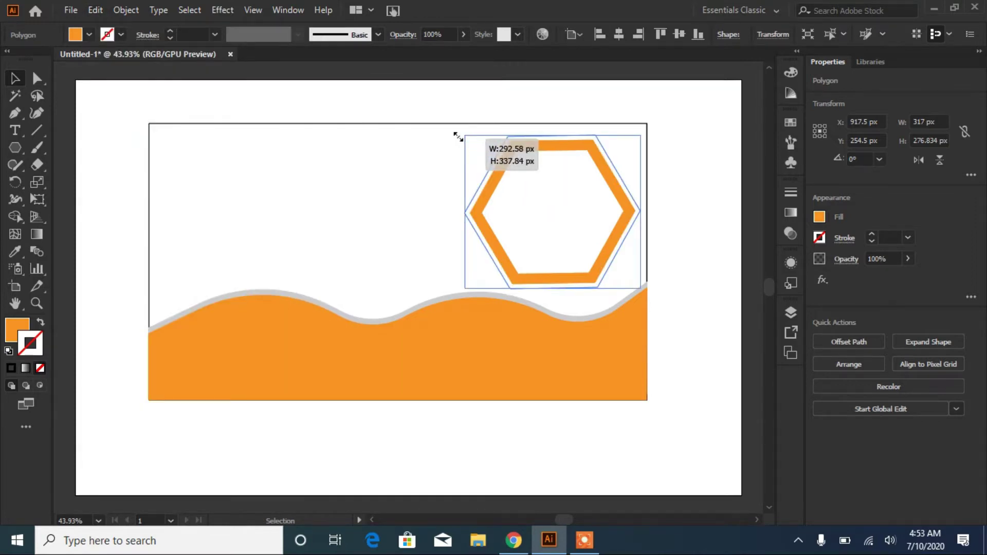
Fill the back hexagon light grey to form a border around the orange ring.
left_click(89, 34)
left_click(91, 101)
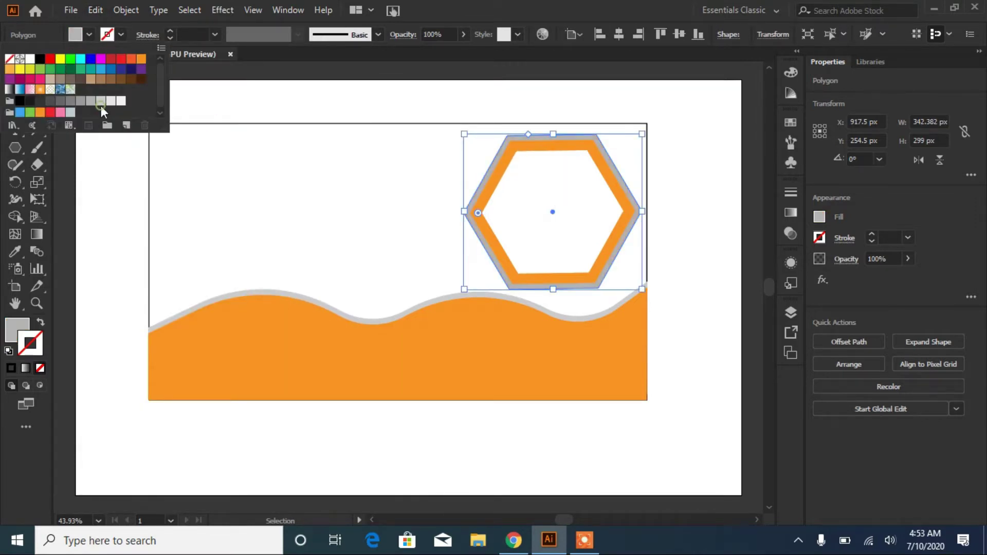
left_click(101, 106)
left_click(110, 105)
left_click(276, 192)
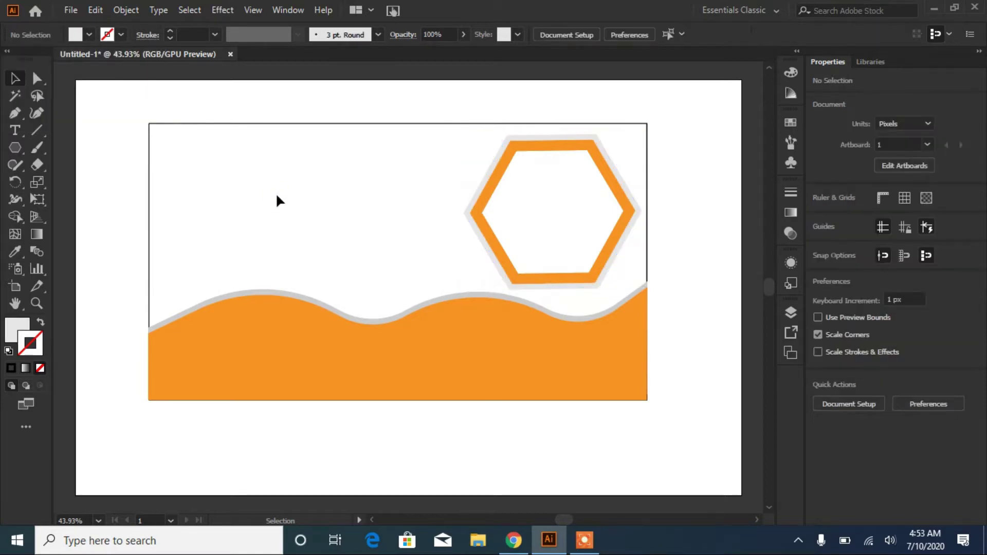
left_click(464, 216)
left_click(89, 35)
left_click(100, 103)
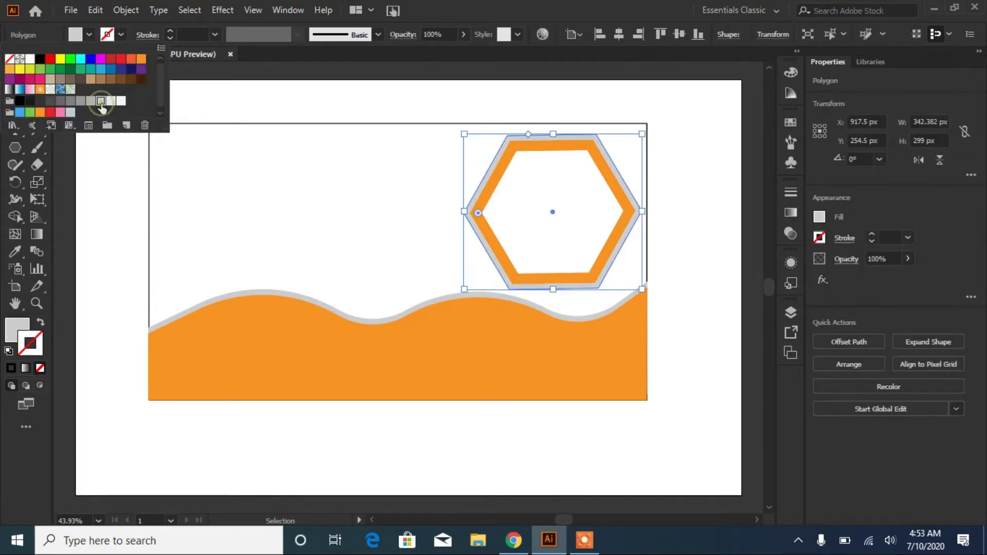
left_click(234, 186)
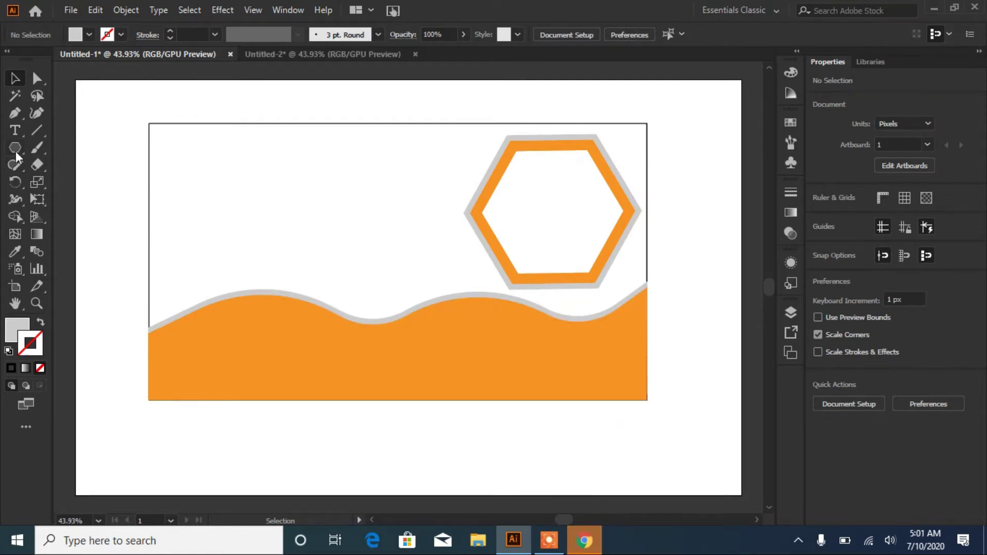
Draw a small top-left hexagon with white fill and a 7 px orange stroke.
left_click(15, 147)
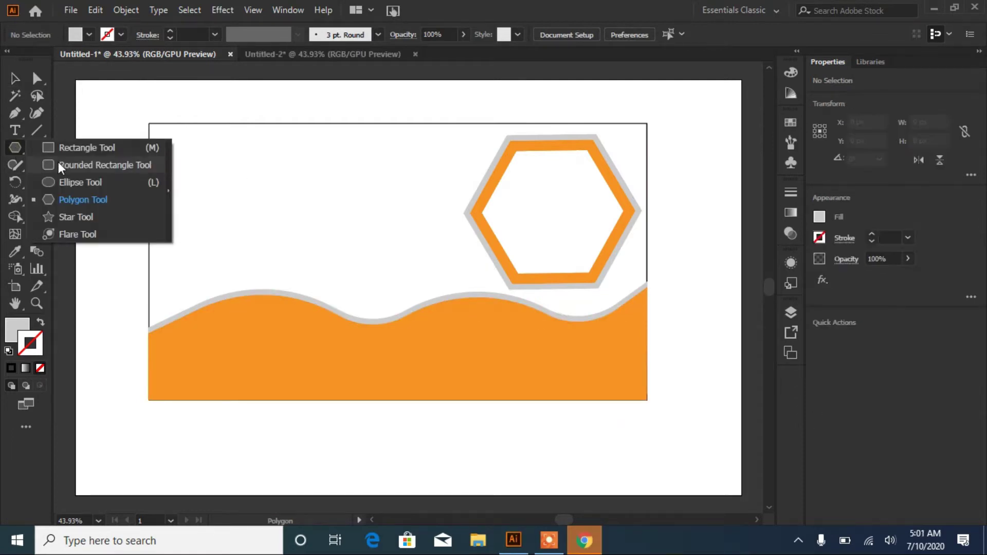
left_click(82, 200)
left_click_drag(198, 160, 221, 170)
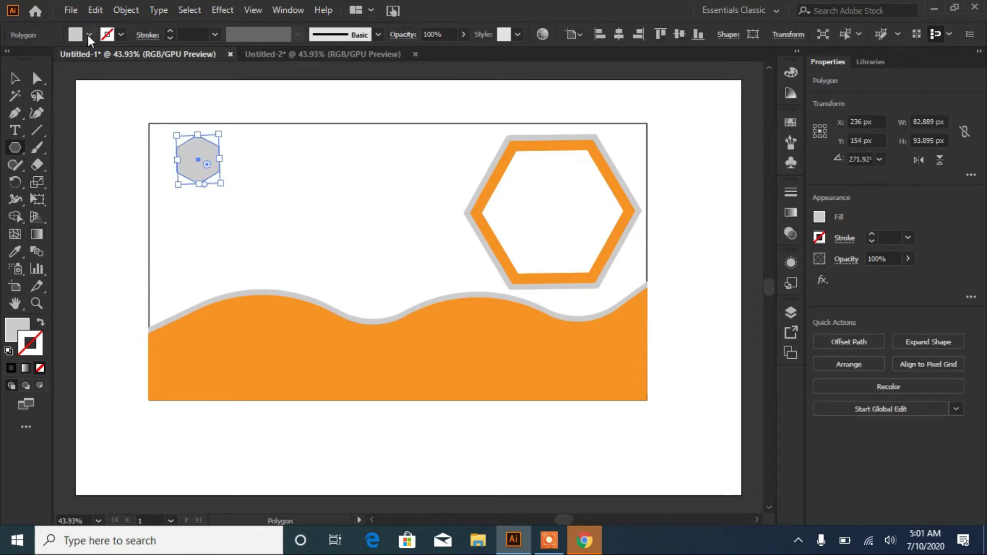
left_click(89, 36)
left_click(30, 59)
left_click(170, 31)
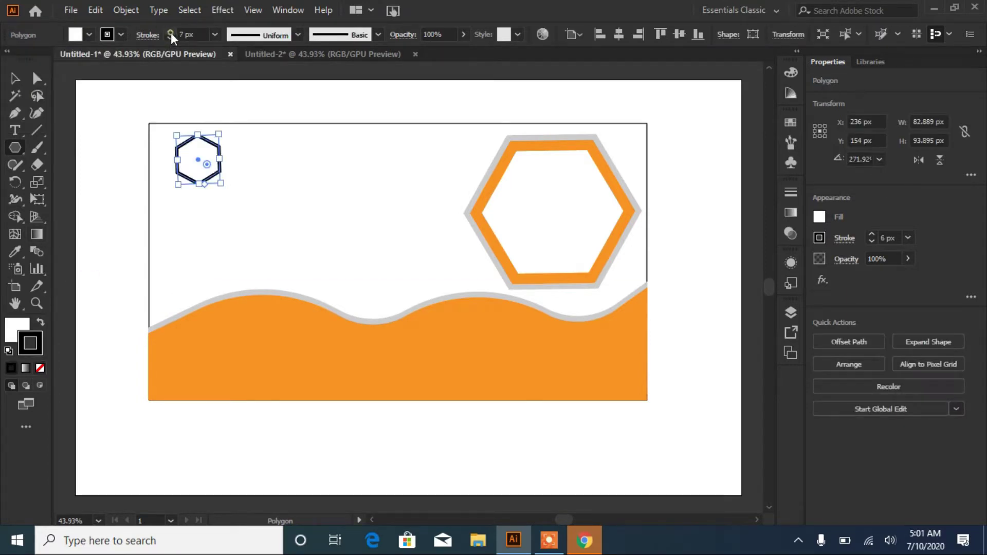
left_click(121, 34)
left_click(141, 59)
Type 'RGD' beside the small hexagon and enlarge the text.
left_click(273, 216)
left_click(258, 190)
left_click(522, 293)
left_click(14, 81)
left_click(15, 130)
left_click(274, 176)
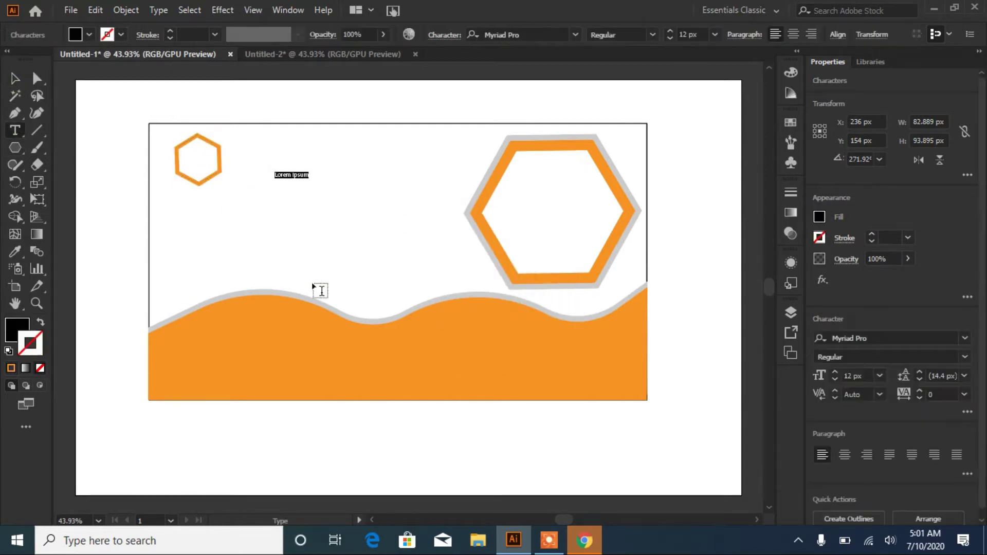
type("RGD")
key("Escape")
left_click_drag(288, 182, 322, 193)
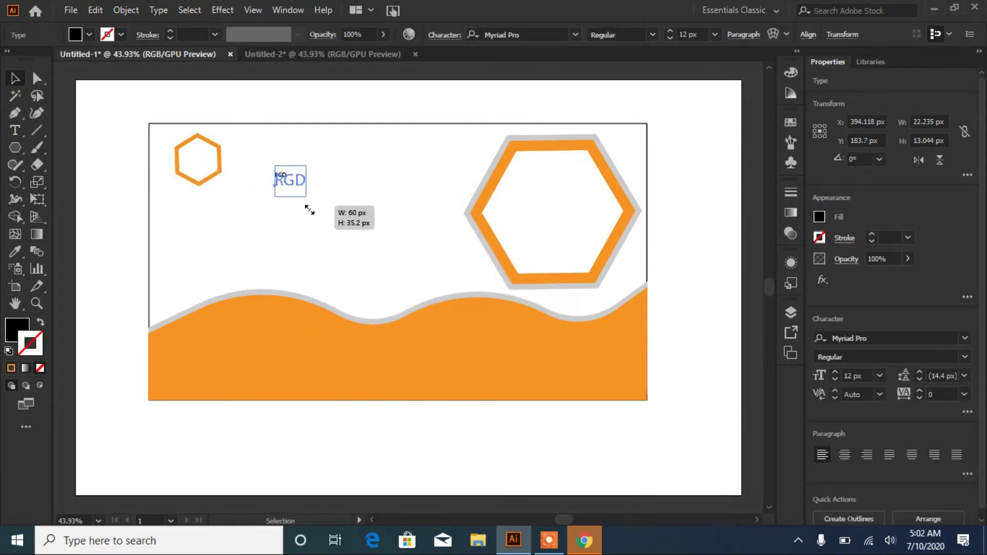
Set RGD to Varsity Regular in orange and move it into the small hexagon.
left_click(576, 34)
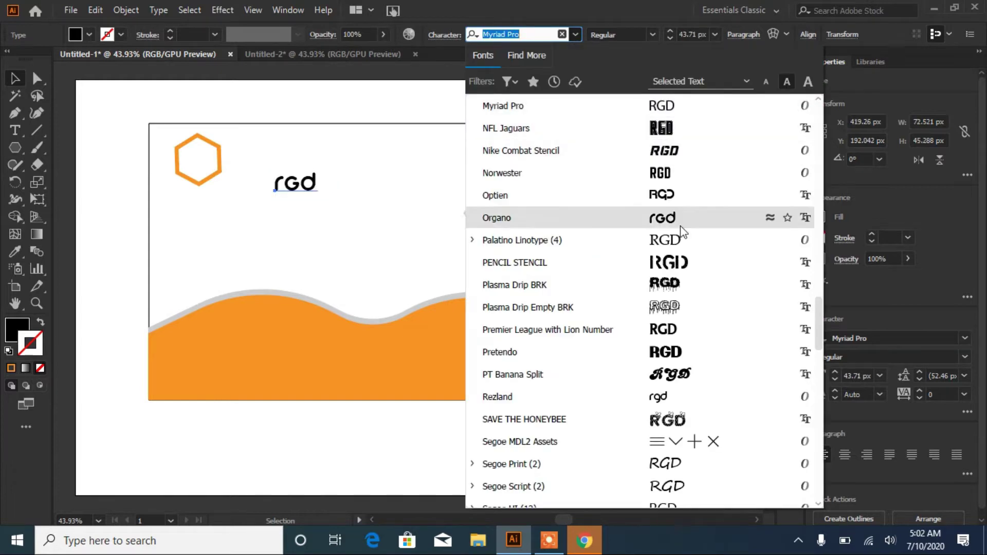
mouse_move(822, 300)
left_mouse_down()
mouse_move(802, 206)
mouse_move(797, 91)
mouse_move(820, 385)
left_mouse_up()
left_click(514, 326)
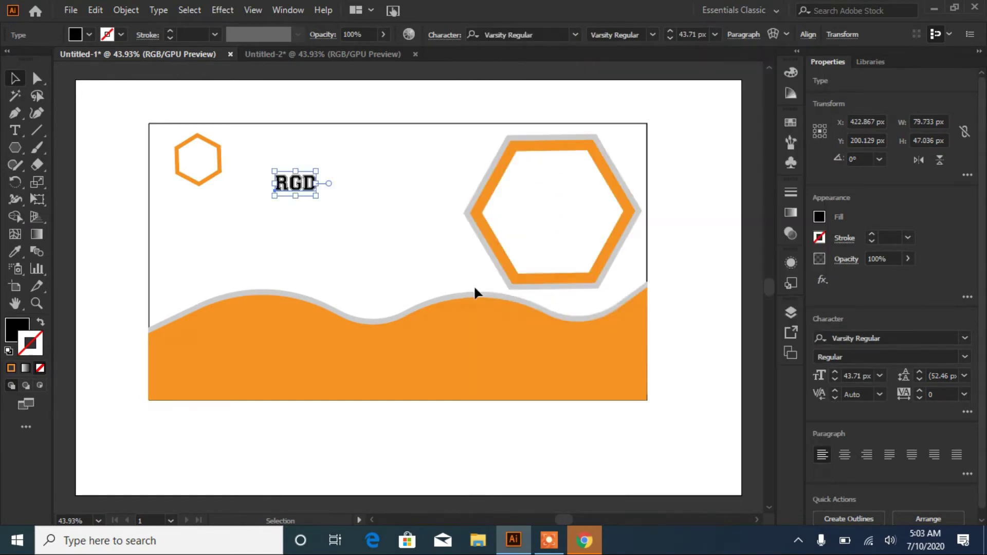
left_click(77, 35)
left_click(141, 69)
mouse_move(301, 187)
left_mouse_down()
mouse_move(206, 162)
mouse_move(225, 173)
mouse_move(177, 185)
left_mouse_up()
Centre RGD within the hexagon, move the logo top-left, and group it.
left_click(869, 340)
left_click(936, 341)
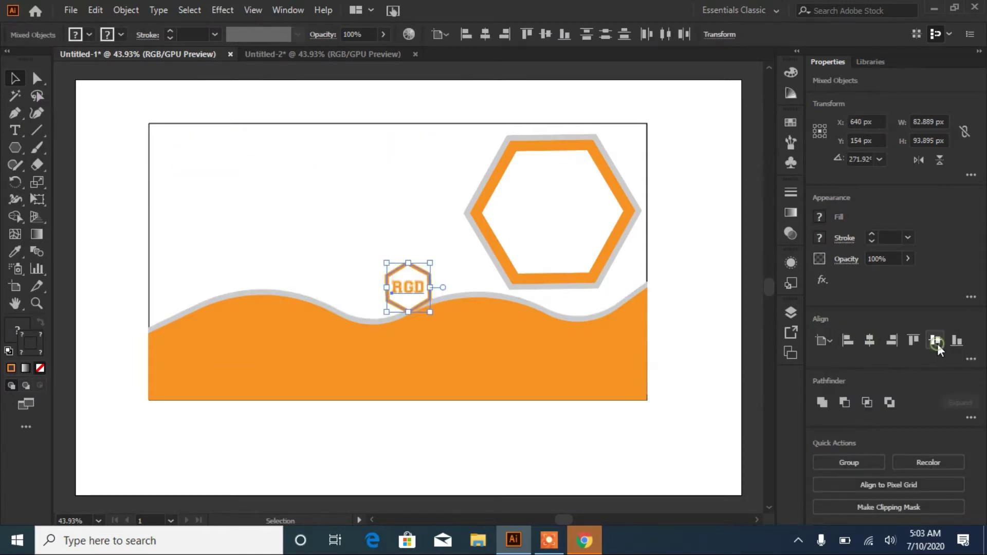
mouse_move(405, 291)
left_mouse_down()
mouse_move(190, 158)
mouse_move(204, 161)
left_mouse_up()
left_click(343, 88)
left_click(203, 160)
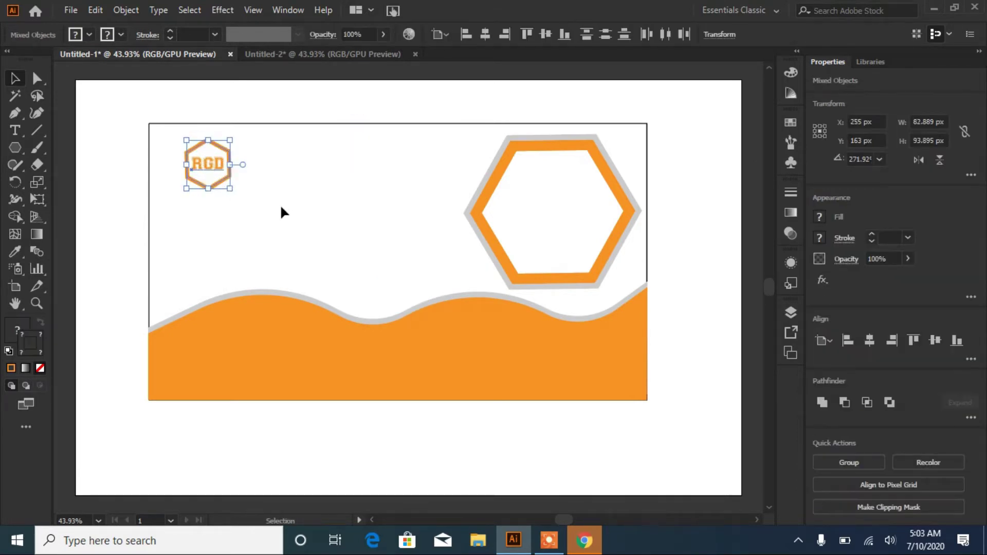
left_click(849, 462)
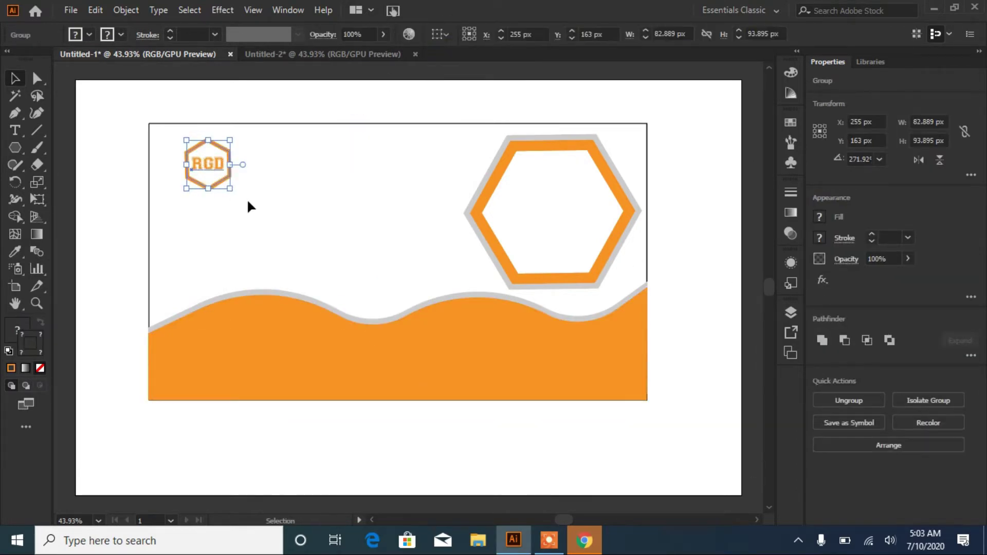
left_click(14, 130)
left_click(175, 197)
type("RASHEED")
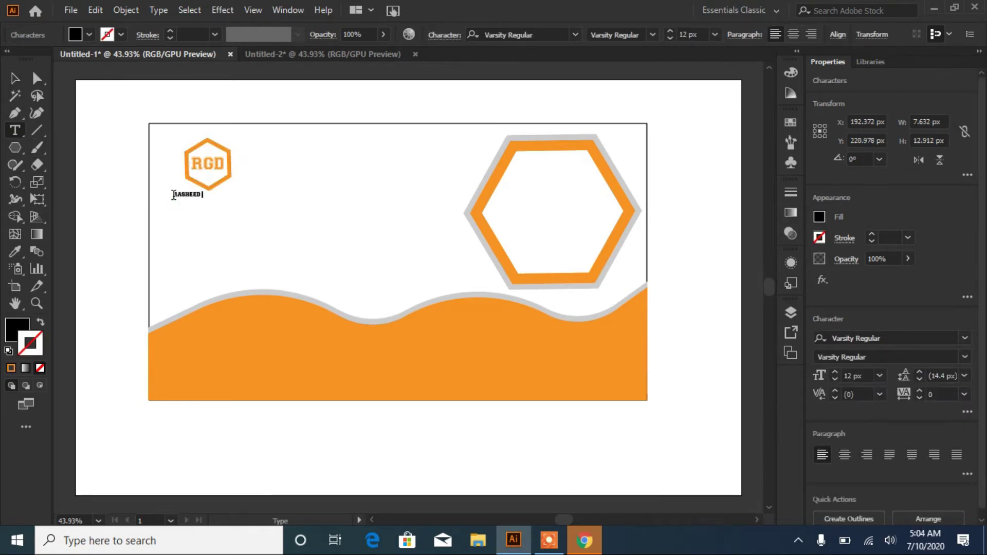
Enlarge the name text under the logo and add a GRAPHIC DESIGN line below it.
key("Escape")
left_click_drag(210, 202, 244, 237)
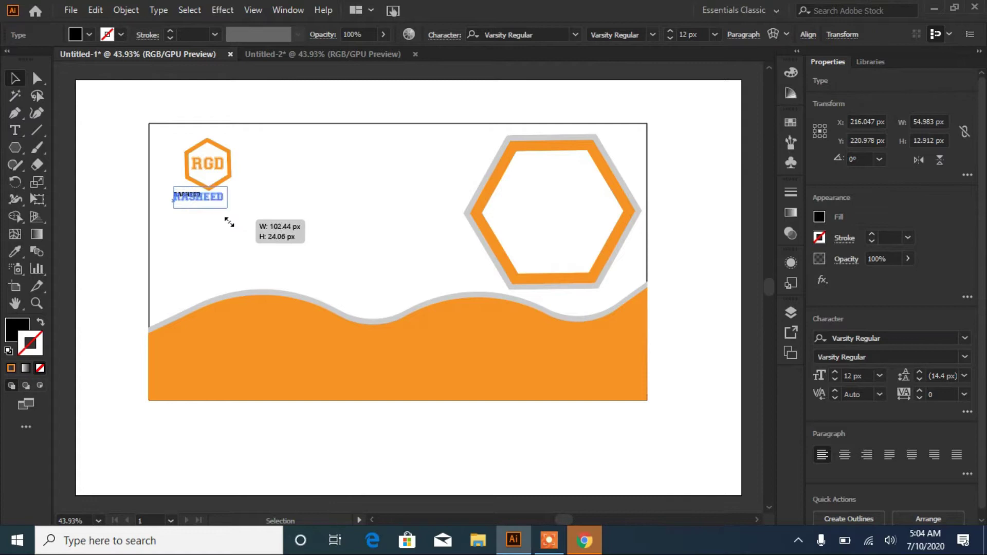
left_click(268, 248)
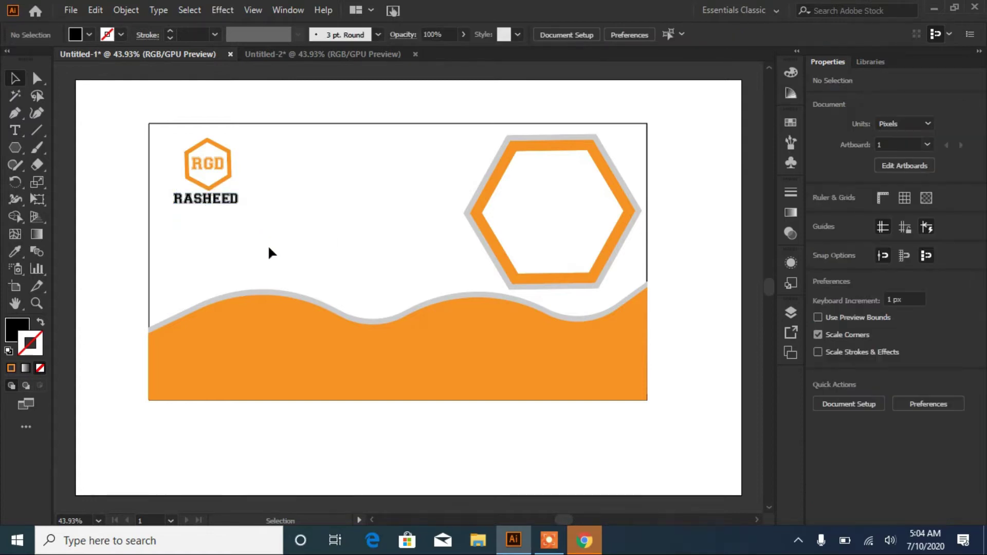
left_click(15, 130)
left_click(175, 208)
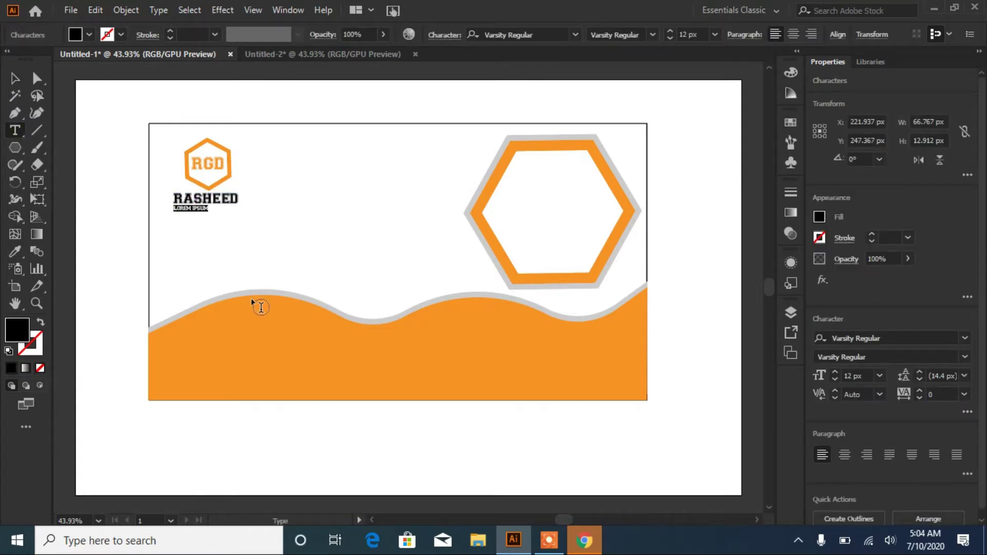
type("GRAPHIC DESIGN")
key("Escape")
left_click_drag(222, 211, 316, 270)
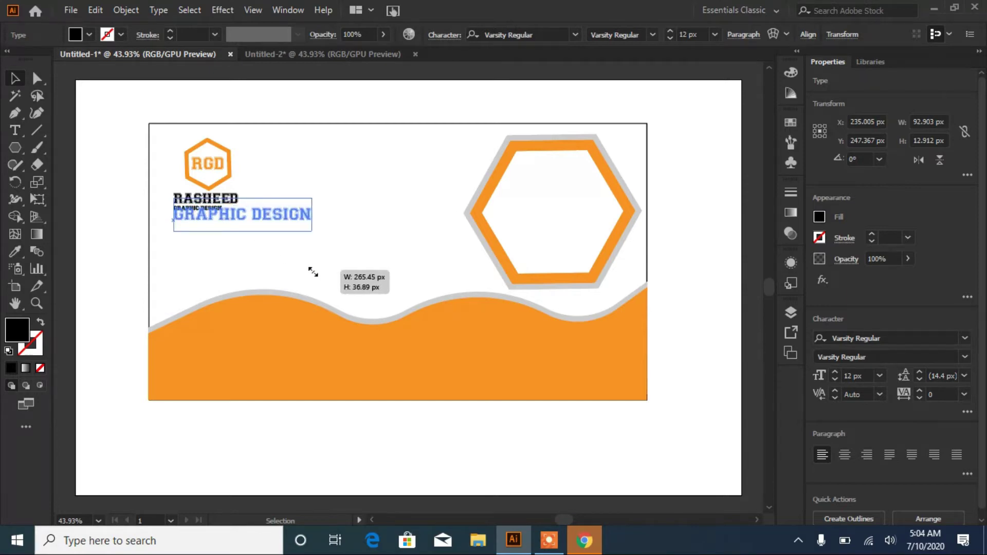
Give GRAPHIC DESIGN Myriad Variable Concept at 16 px and tracking 39, just under the name.
left_click(575, 35)
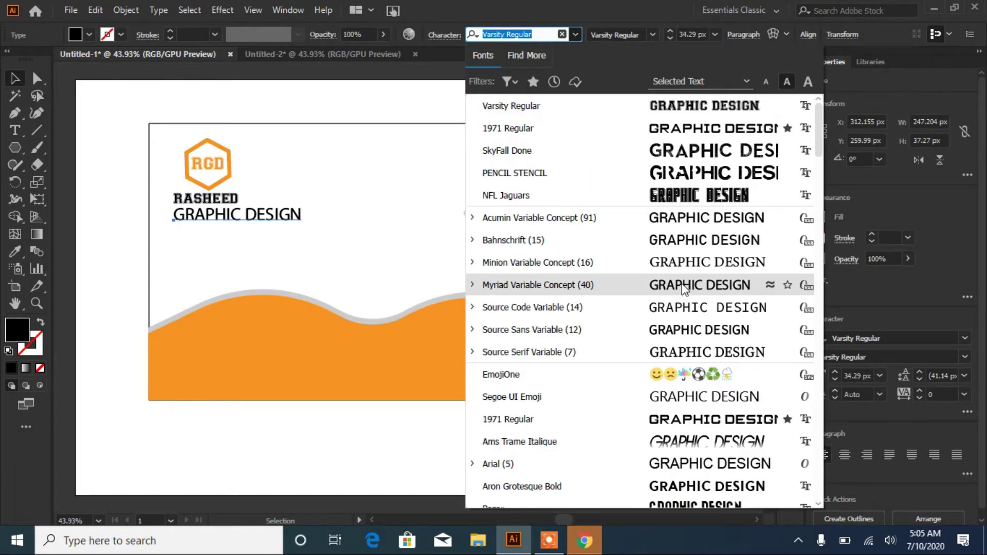
left_click(645, 285)
key("ctrl+z")
triple_click(835, 374)
left_click_drag(209, 222, 209, 214)
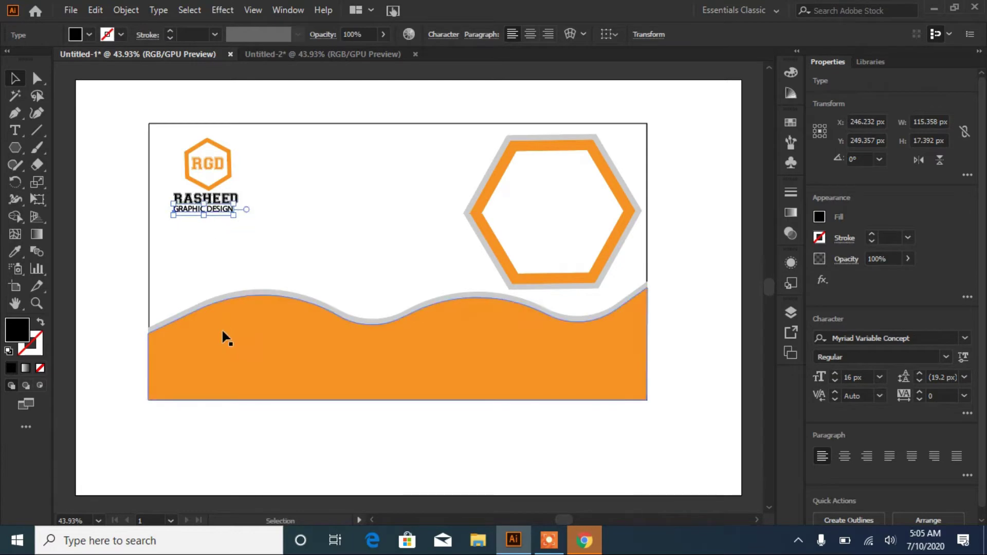
key("ctrl+1")
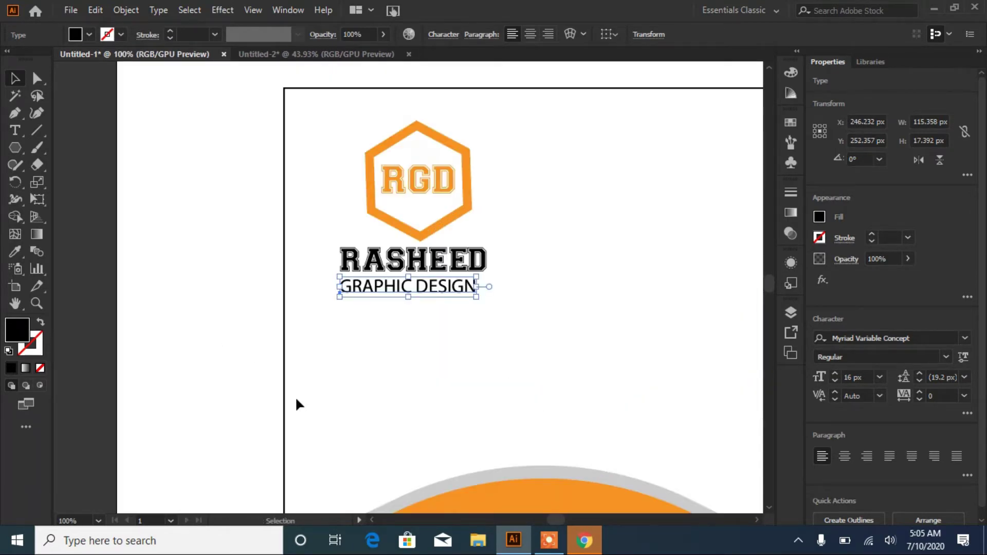
type("39")
key("Return")
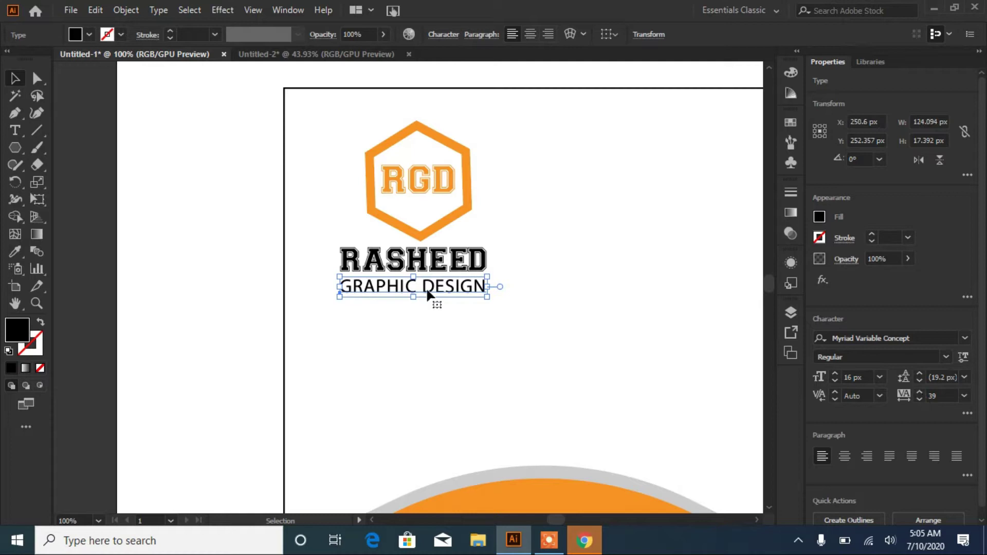
Fill the name text orange and make GRAPHIC DESIGN bold and slightly smaller.
left_click(419, 262)
left_click(89, 34)
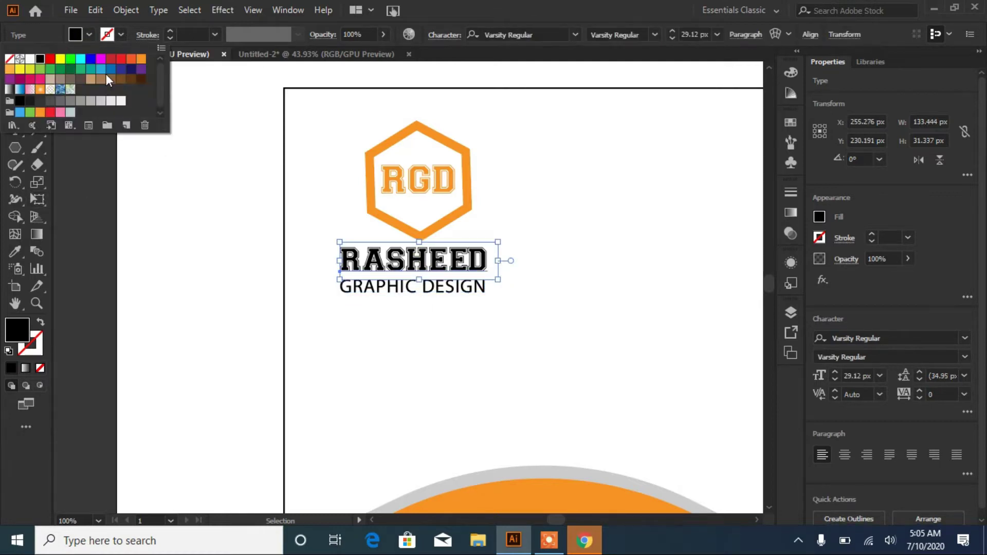
left_click(142, 59)
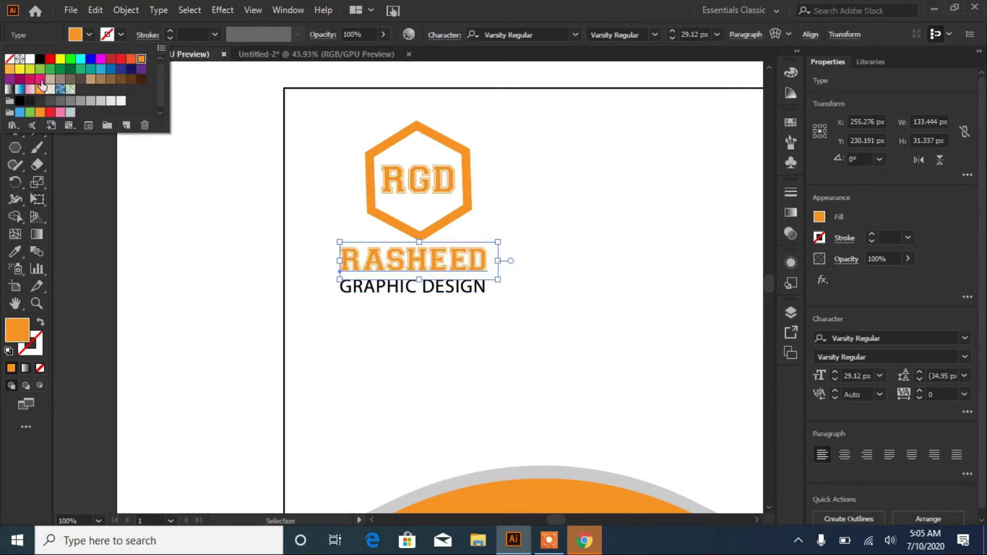
left_click(391, 287)
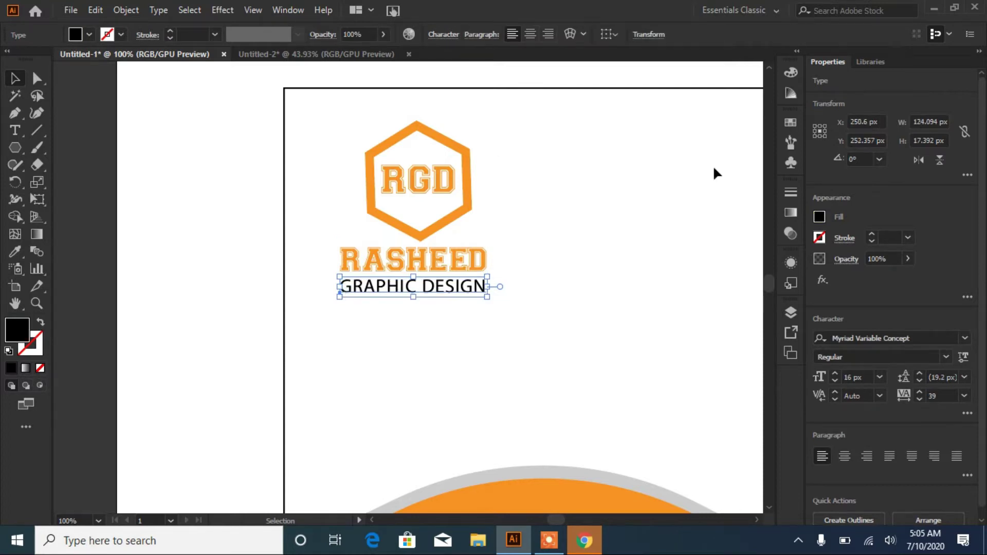
left_click(946, 356)
left_click(840, 135)
left_click(834, 382)
Fill GRAPHIC DESIGN orange and fit the whole business card in the window.
scroll(921, 391, "up", 8)
scroll(926, 391, "up", 8)
scroll(924, 392, "up", 8)
scroll(924, 392, "up", 8)
scroll(925, 393, "up", 9)
left_click(89, 35)
left_click(69, 125)
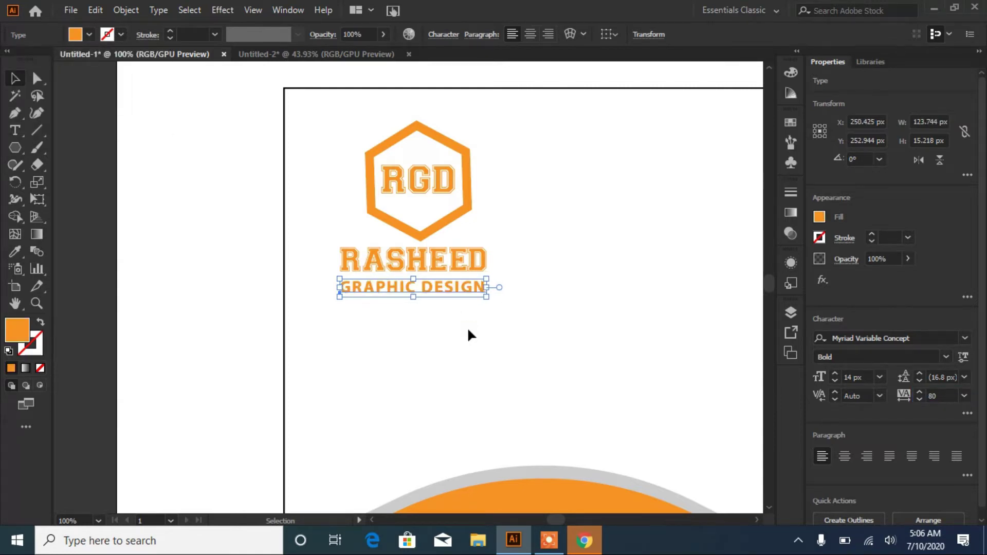
left_click(519, 318)
key("ctrl+0")
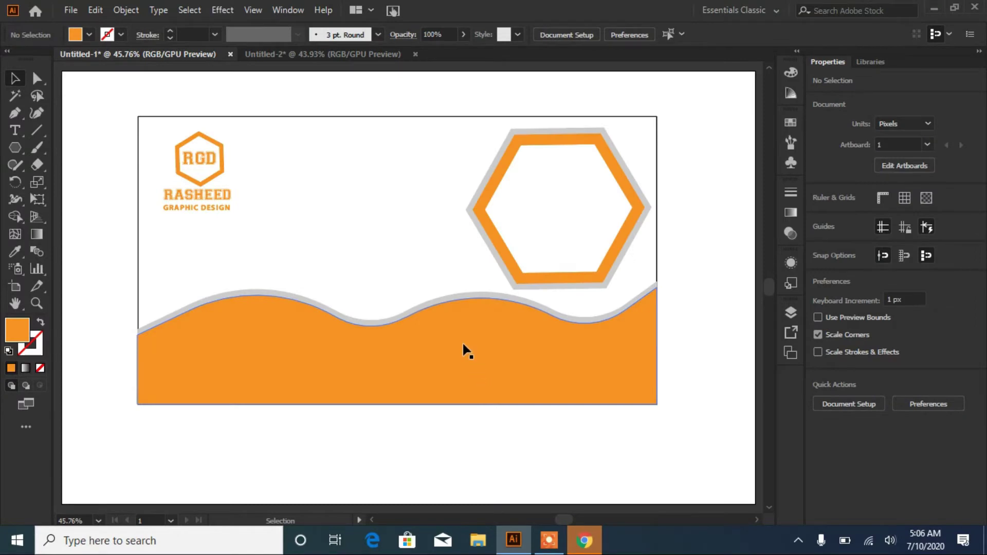
Add the name and a GRAPHICDESIGN line as point text right of the logo.
key("t")
left_click(273, 157)
type("RASHEED")
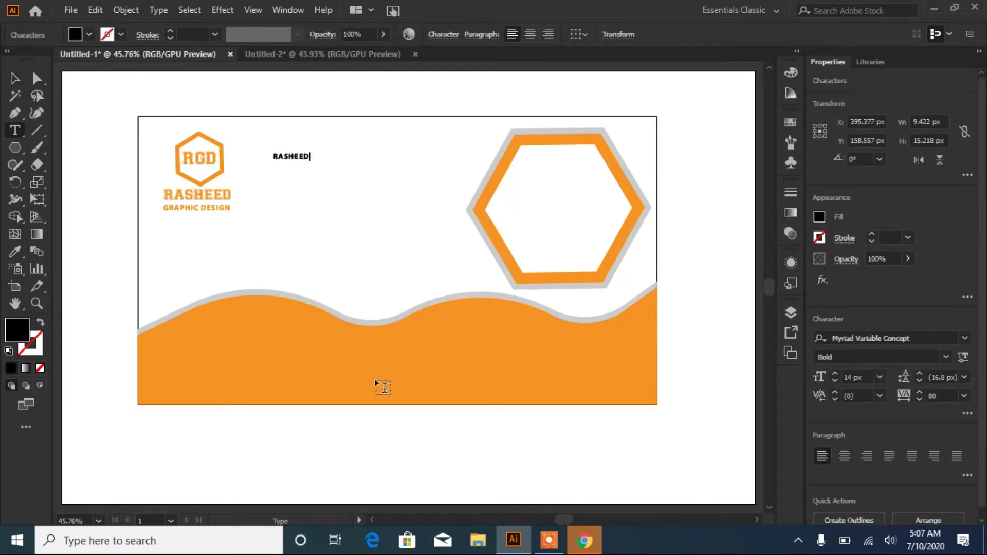
key("Escape")
left_click(274, 183, "ctrl")
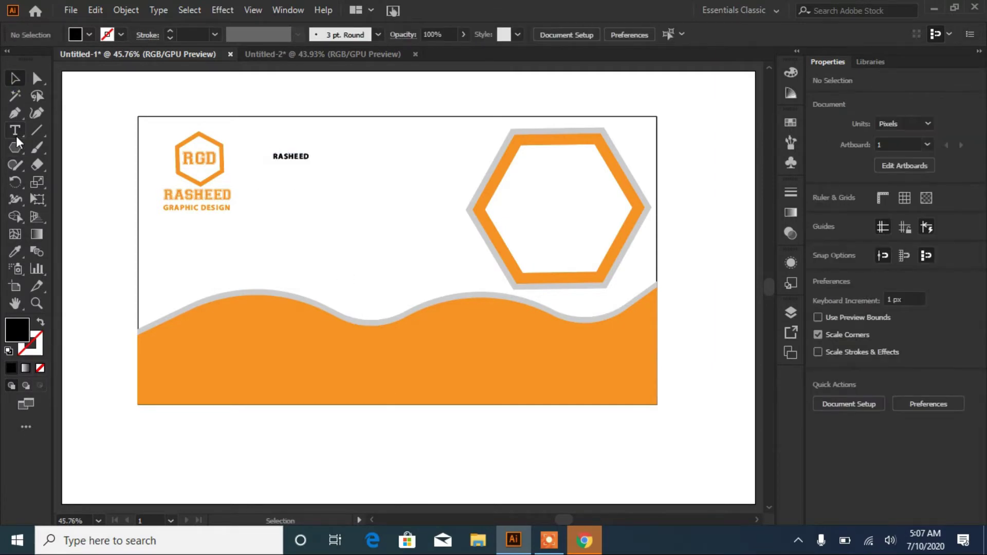
type("GRAPHICDESIGN")
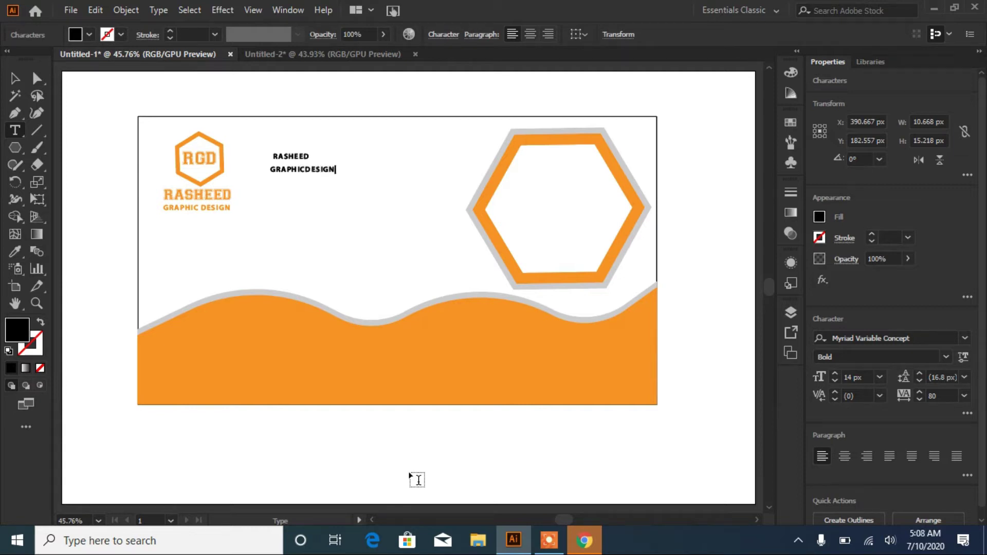
key("Escape")
left_click_drag(342, 179, 435, 181)
left_click_drag(354, 178, 351, 228)
Scale the name into a heading and widen GRAPHICDESIGN's tracking to match its width.
left_click(291, 156)
mouse_move(310, 160)
left_mouse_down()
mouse_move(412, 275)
mouse_move(465, 271)
left_mouse_up()
left_click_drag(374, 179, 388, 176)
left_click_drag(385, 230, 370, 205)
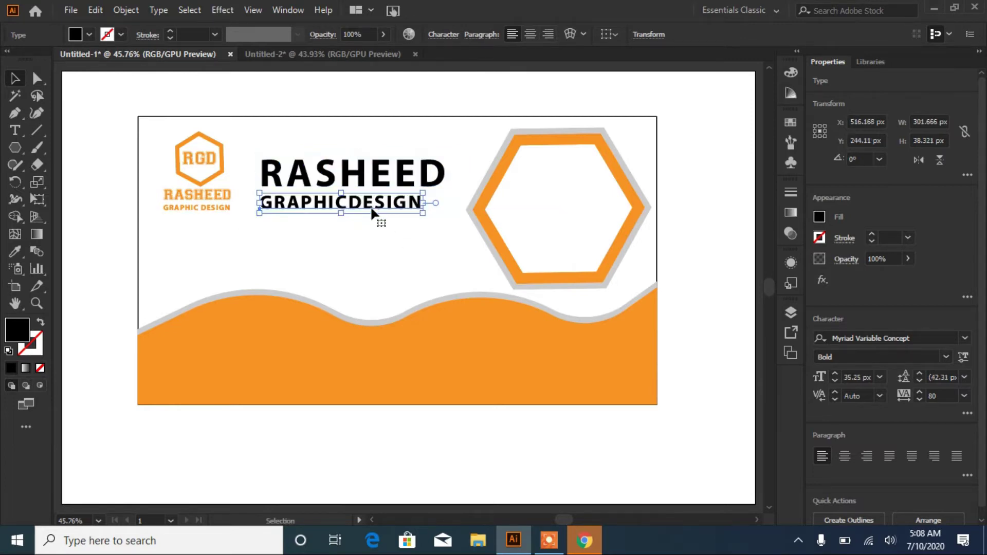
left_click(920, 391)
left_click(920, 390)
left_click(920, 391)
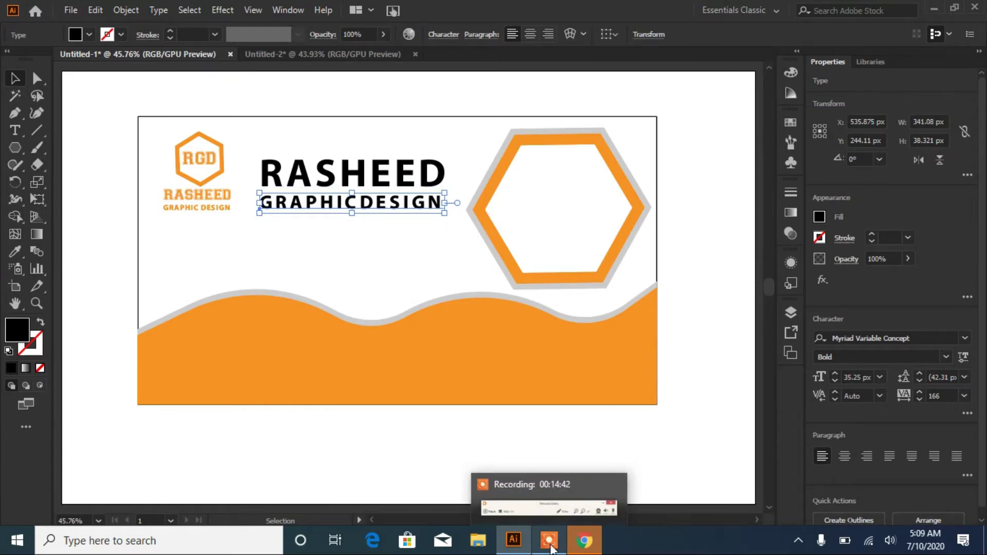
Fill the name heading and the GRAPHICDESIGN line with orange.
left_click(353, 174, "shift")
left_click(75, 34)
left_click(142, 67)
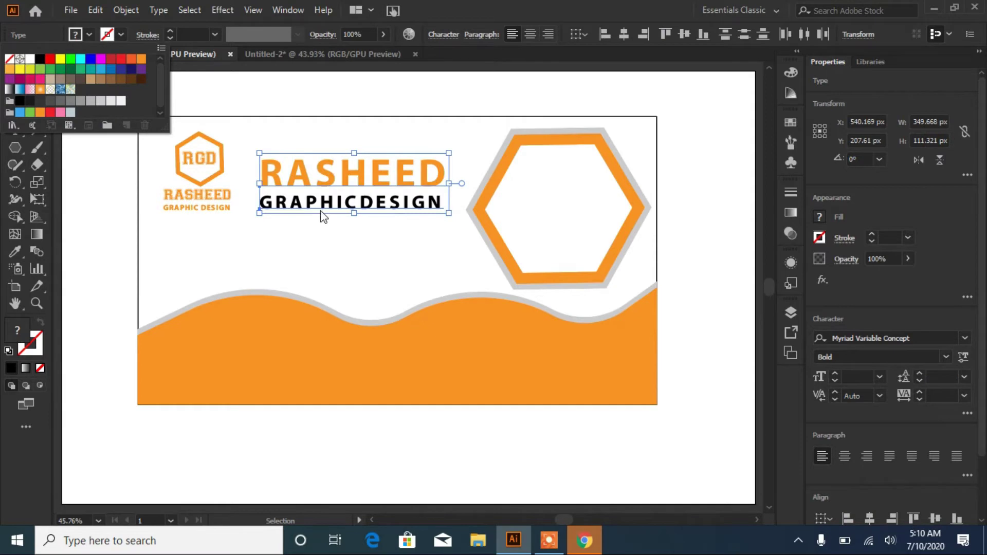
left_click(322, 214)
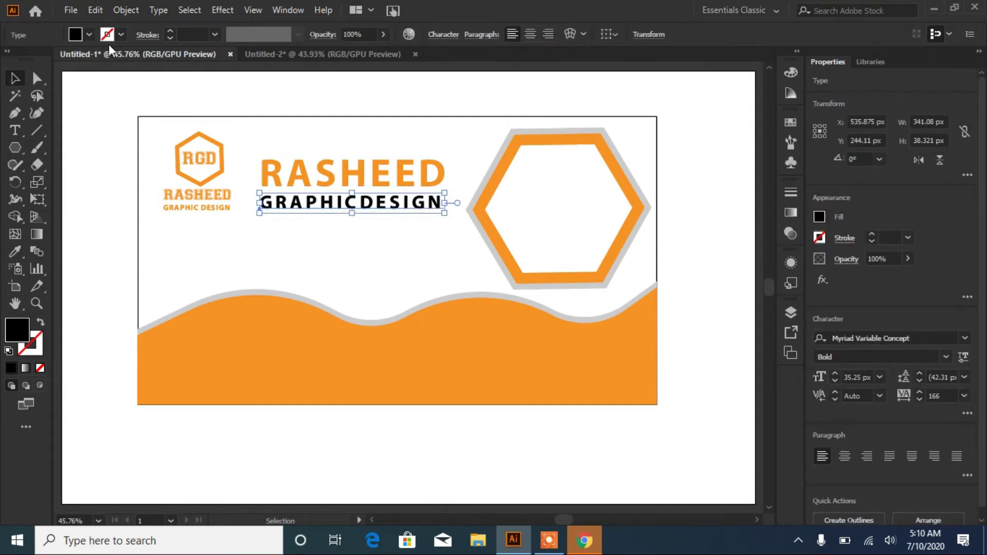
left_click(75, 35)
left_click(142, 67)
left_click(353, 266)
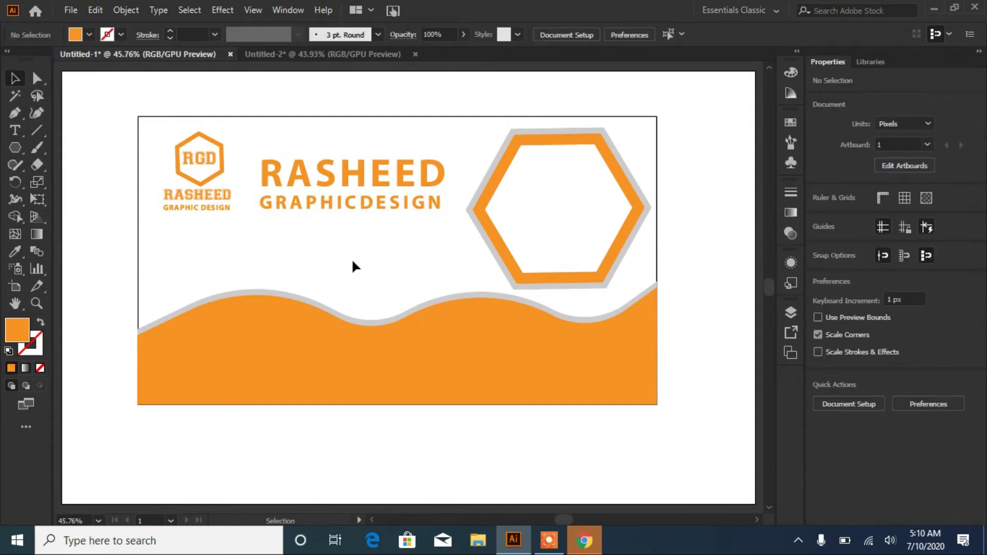
Draw a thin orange bar under the GRAPHICDESIGN line.
left_click_drag(17, 146, 77, 148)
left_click_drag(262, 217, 438, 221)
left_click(37, 78)
left_click(106, 154)
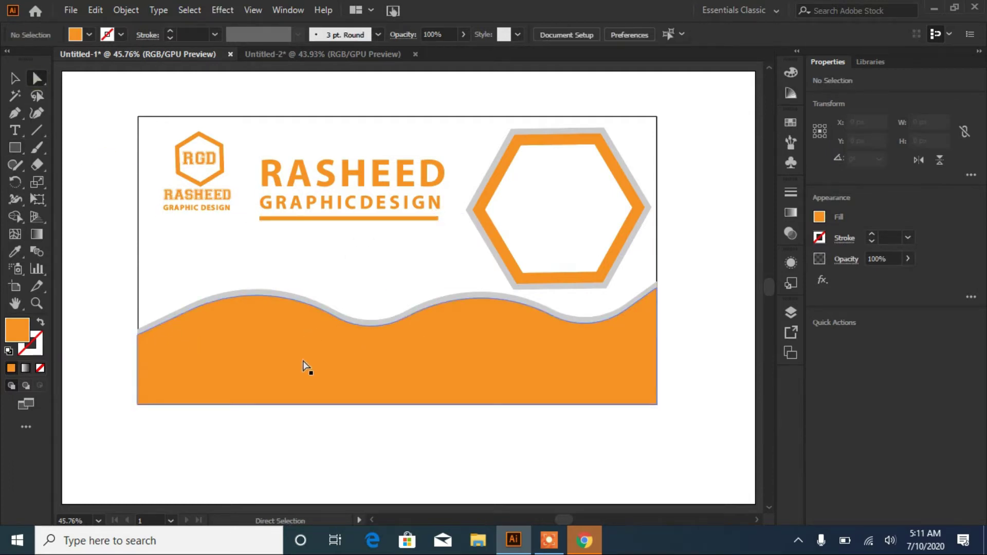
Bring the WhatsApp icon from the Untitled-2 document onto the business card.
left_click(344, 54)
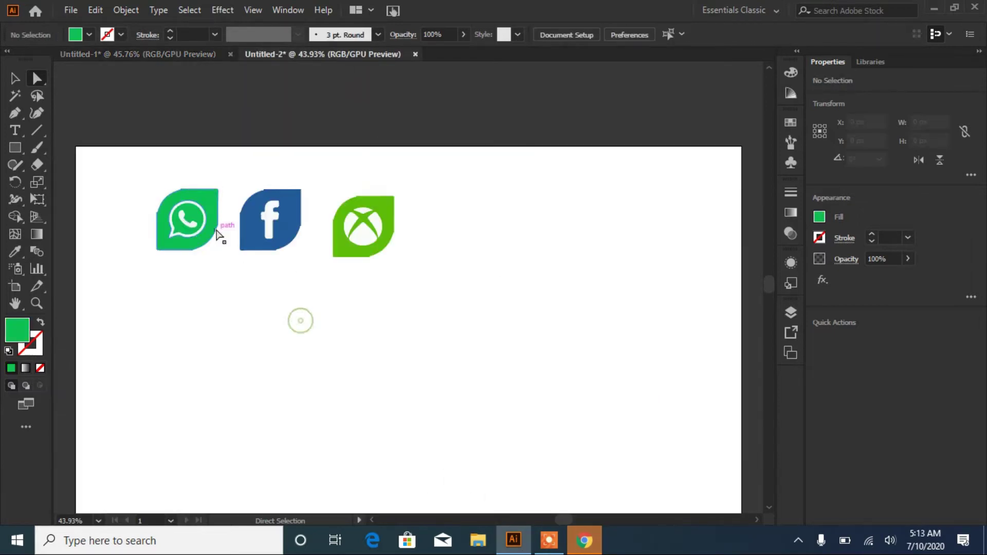
left_click(217, 234)
key("v")
mouse_move(184, 206)
left_mouse_down()
mouse_move(353, 423)
mouse_move(241, 344)
left_mouse_up()
key("ctrl+z")
left_click(323, 54)
left_click(212, 261)
key("ctrl+z")
mouse_move(188, 187)
left_mouse_down()
mouse_move(247, 271)
mouse_move(196, 363)
mouse_move(217, 378)
mouse_move(183, 352)
left_mouse_up()
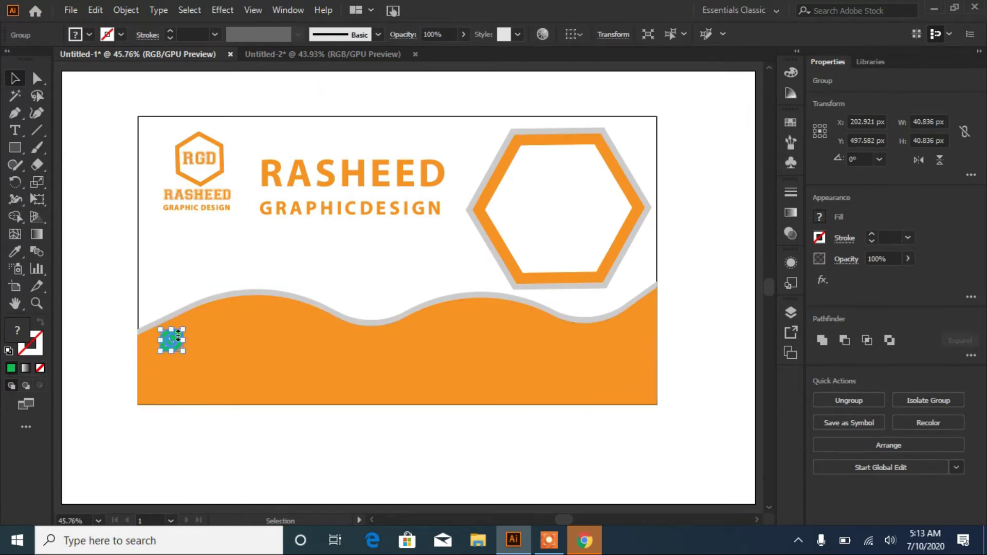
Shrink the WhatsApp icon to about 40 px and place it on the wave's left end.
left_click(104, 287)
left_click(172, 339)
mouse_move(183, 352)
left_mouse_down()
mouse_move(203, 342)
mouse_move(194, 381)
mouse_move(179, 369)
left_mouse_up()
left_click(183, 421)
left_click(88, 36)
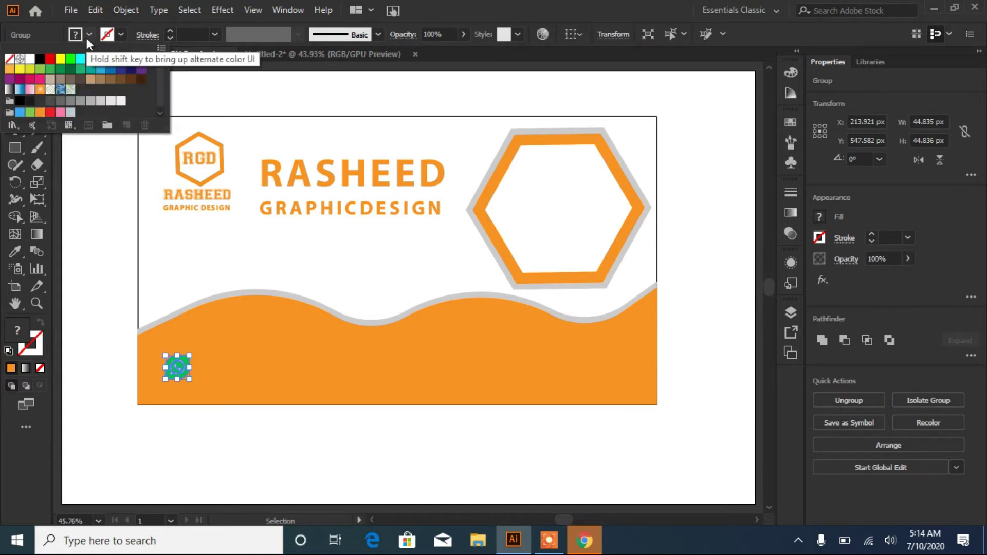
left_click(104, 337)
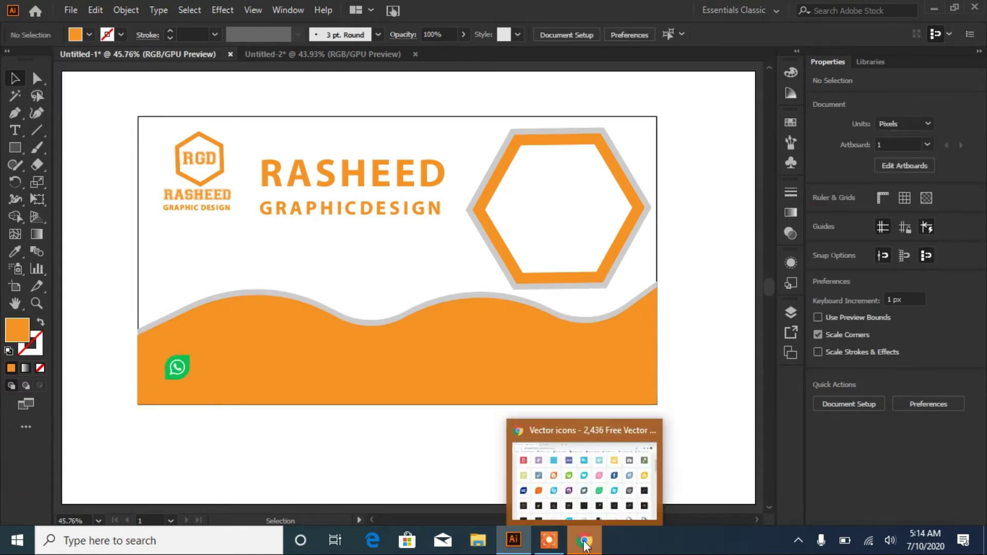
Bring the Facebook icon onto the card, sized to sit along the wave.
left_click(322, 55)
mouse_move(289, 173)
left_mouse_down()
mouse_move(396, 414)
mouse_move(323, 308)
mouse_move(264, 258)
mouse_move(310, 366)
mouse_move(326, 379)
left_mouse_up()
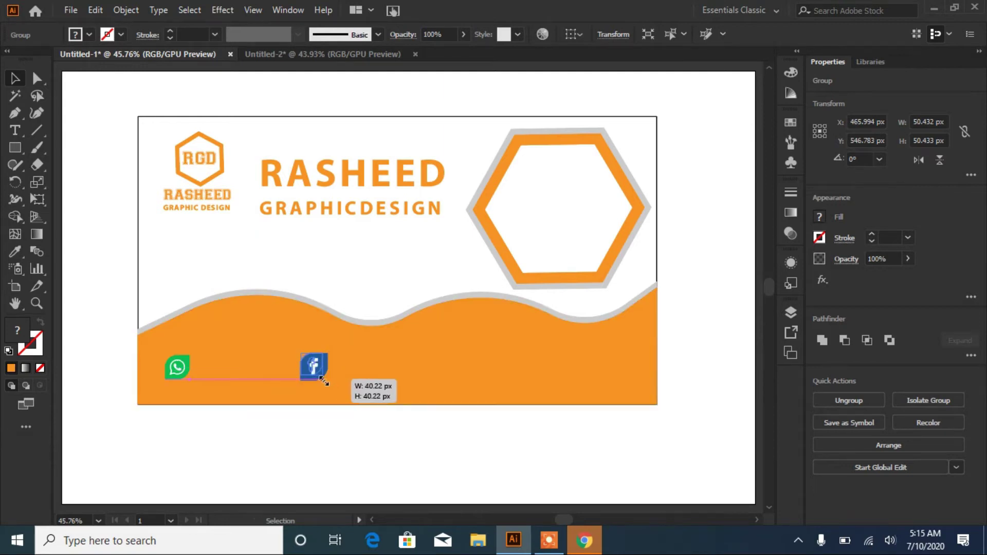
left_click(359, 403)
left_click(421, 473)
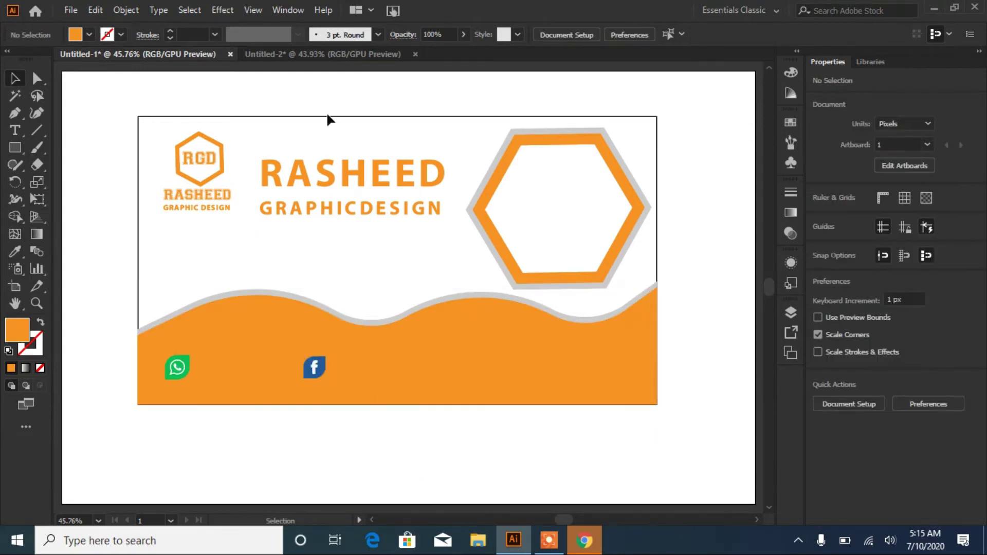
Bring the Xbox icon onto the wave and shrink it to match the others.
left_click(322, 54)
mouse_move(379, 286)
left_mouse_down()
mouse_move(435, 371)
mouse_move(446, 368)
left_mouse_up()
left_click_drag(476, 405, 455, 381)
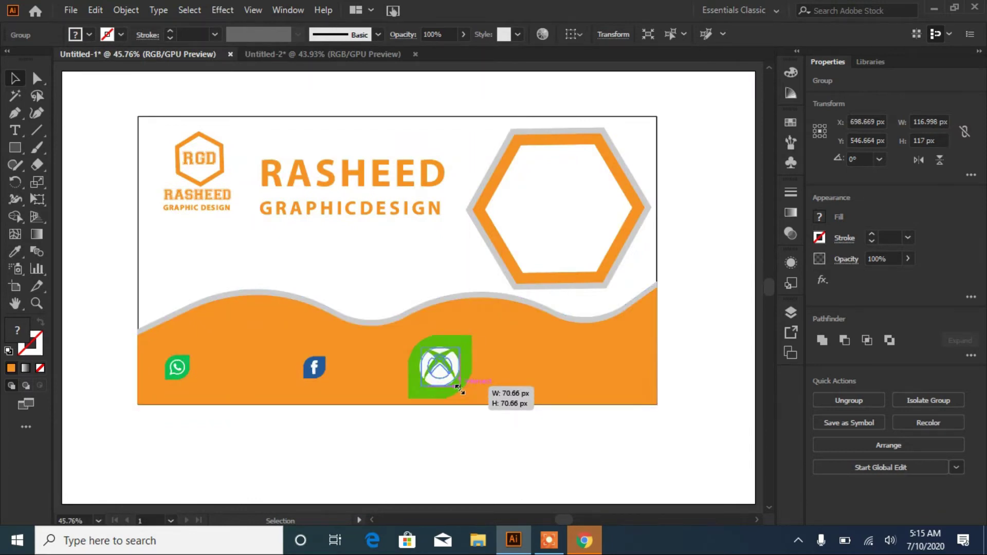
left_click(472, 421)
left_click(15, 130)
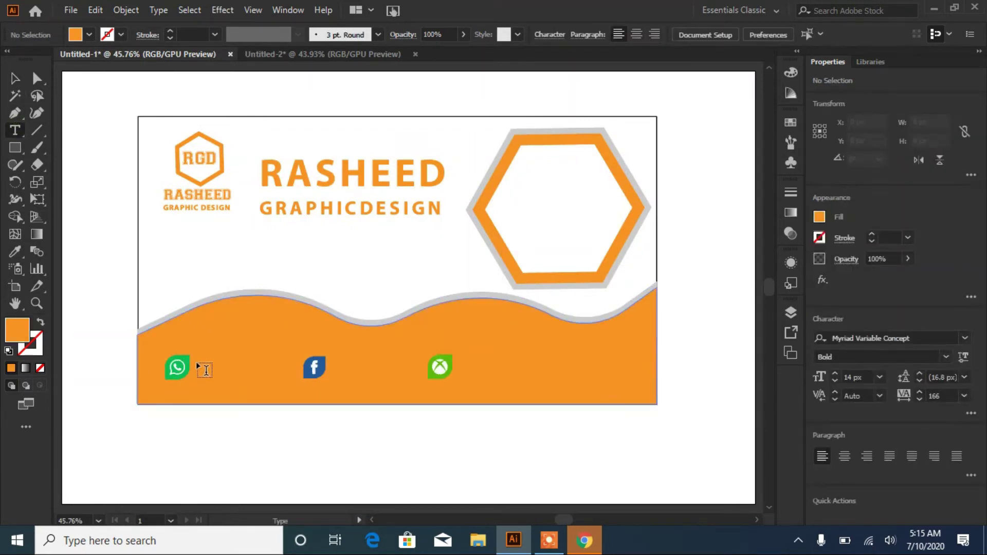
Type the phone number beside the WhatsApp icon and an e-mail address beside Facebook.
left_click(197, 364)
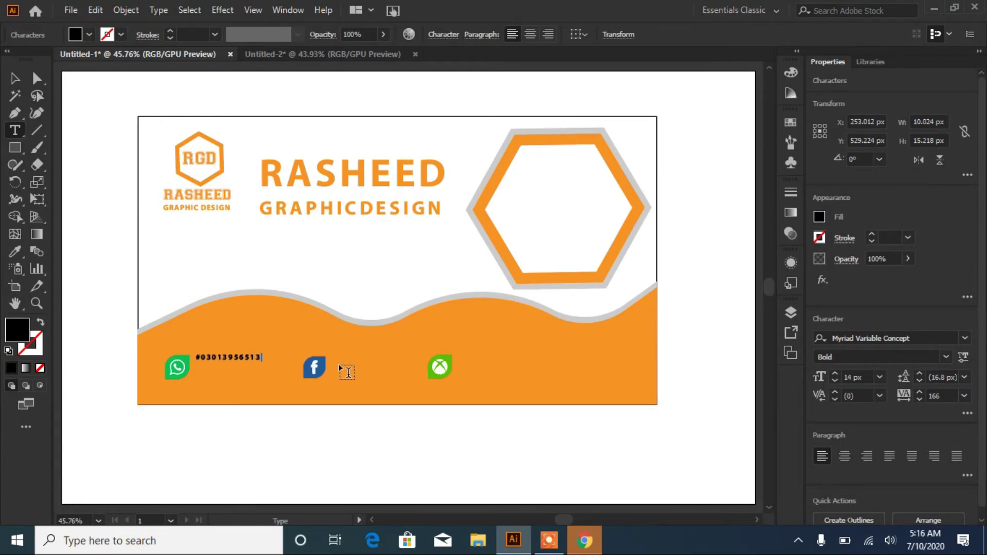
left_click(339, 359)
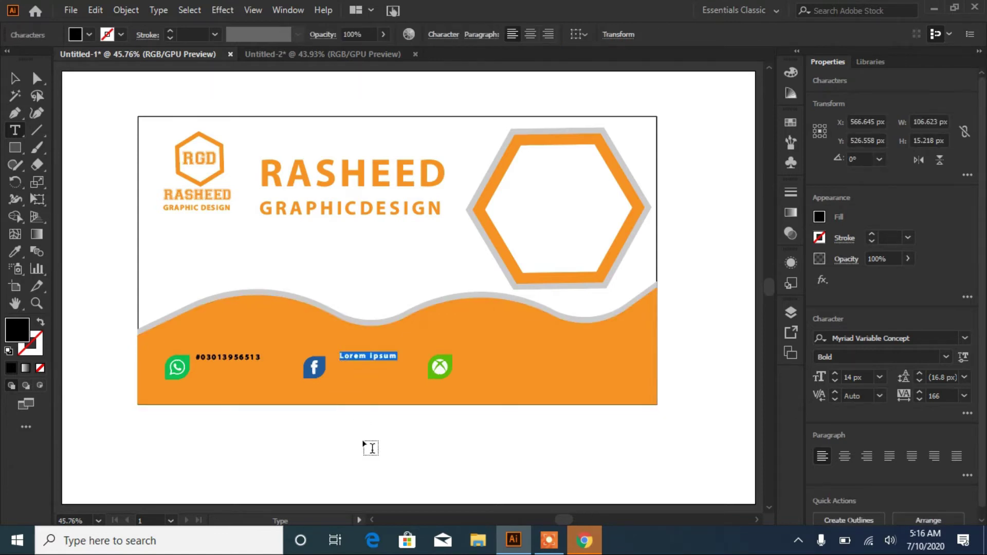
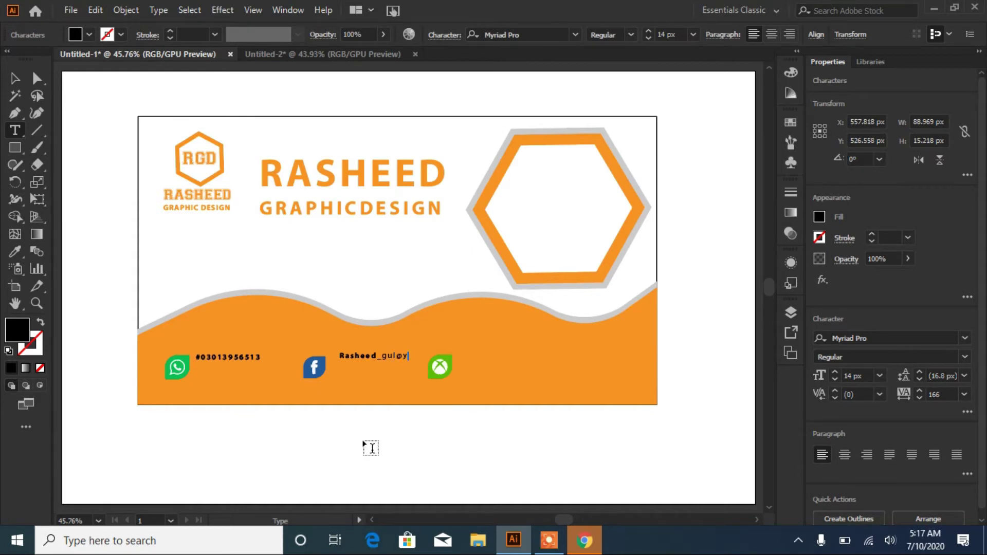
Type a Gmail address beside the Xbox icon and finish text editing.
left_click(465, 361)
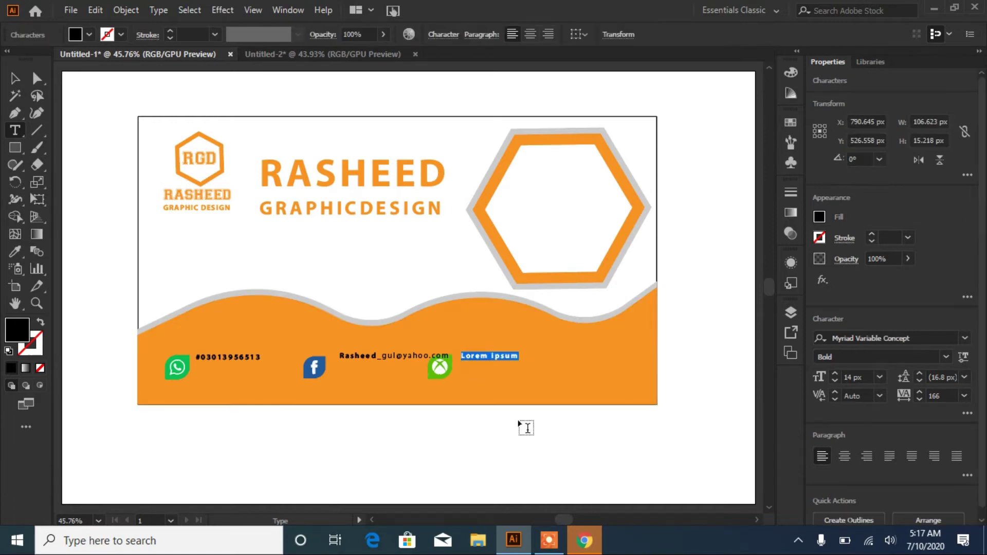
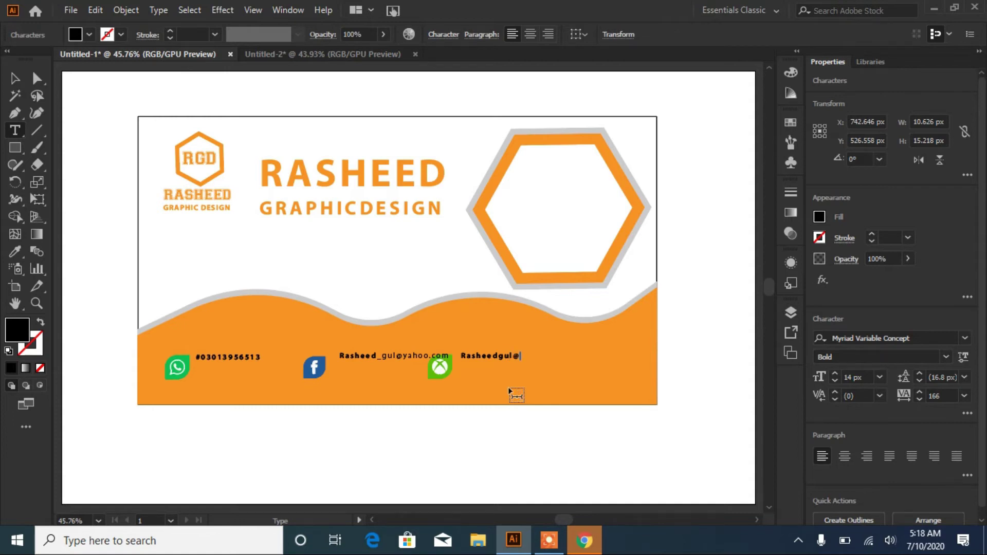
key("Escape")
left_click(244, 361)
Enlarge the phone number text and shift the Gmail address further right.
left_click_drag(262, 363, 287, 379)
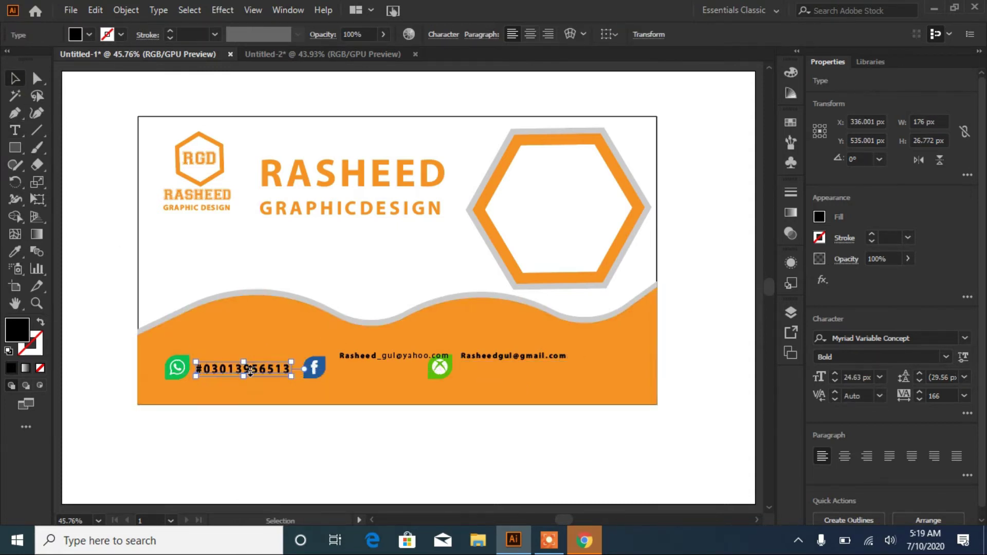
left_click_drag(440, 366, 439, 372)
left_click_drag(509, 355, 556, 362)
left_click(244, 369)
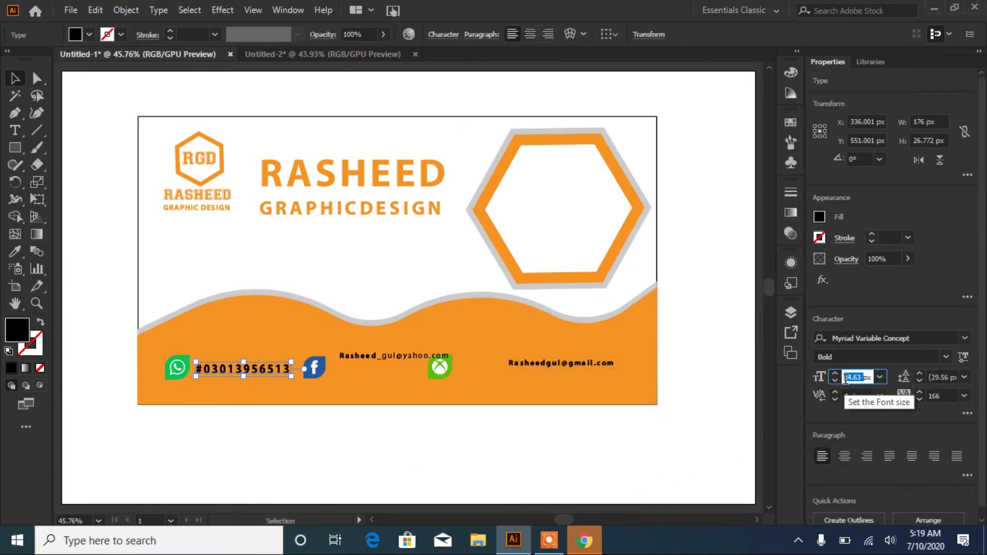
Set the Yahoo e-mail to 24.63 px in a bold font and move the Xbox icon right.
left_click(414, 356)
right_click(857, 376)
left_click(730, 247)
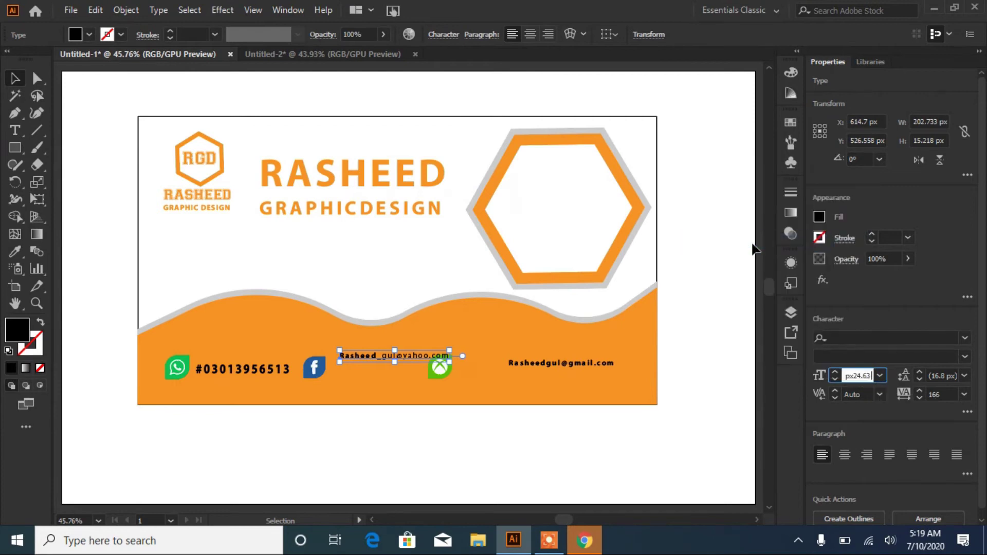
left_click_drag(450, 362, 492, 361)
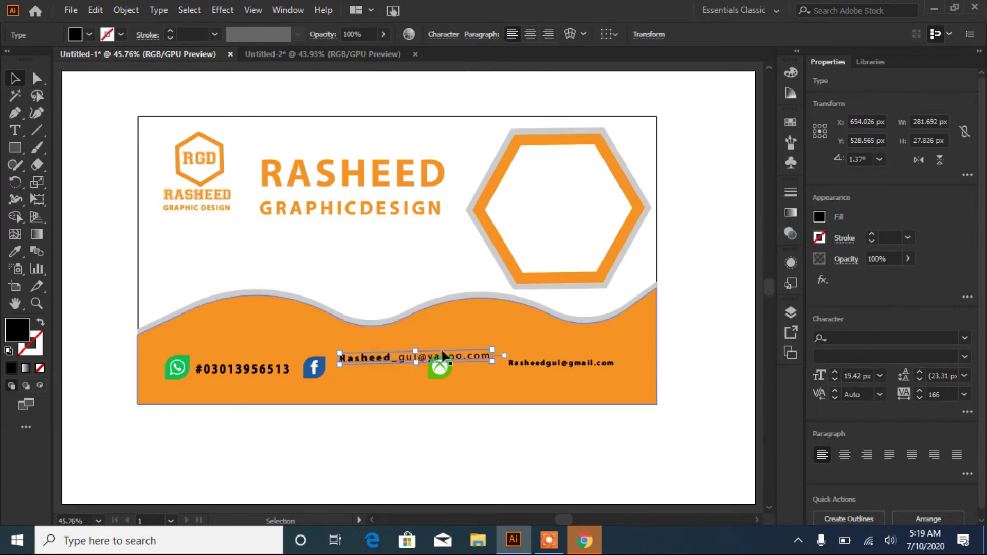
left_click(964, 338)
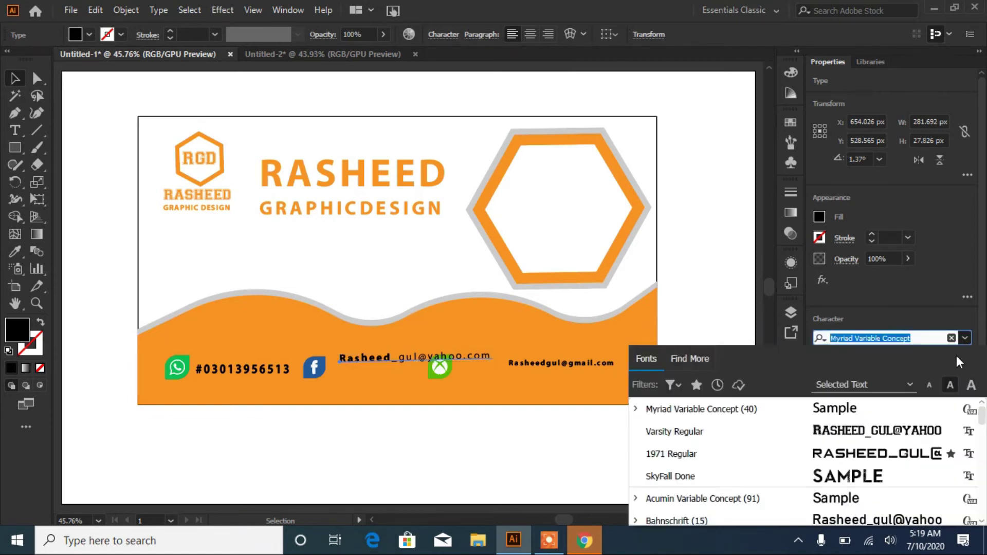
left_click(50, 352)
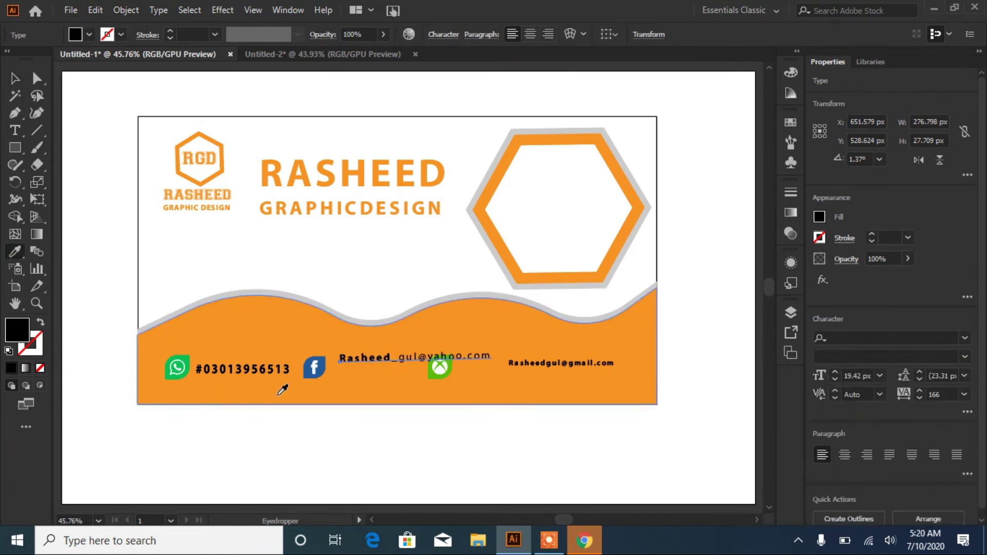
key("Escape")
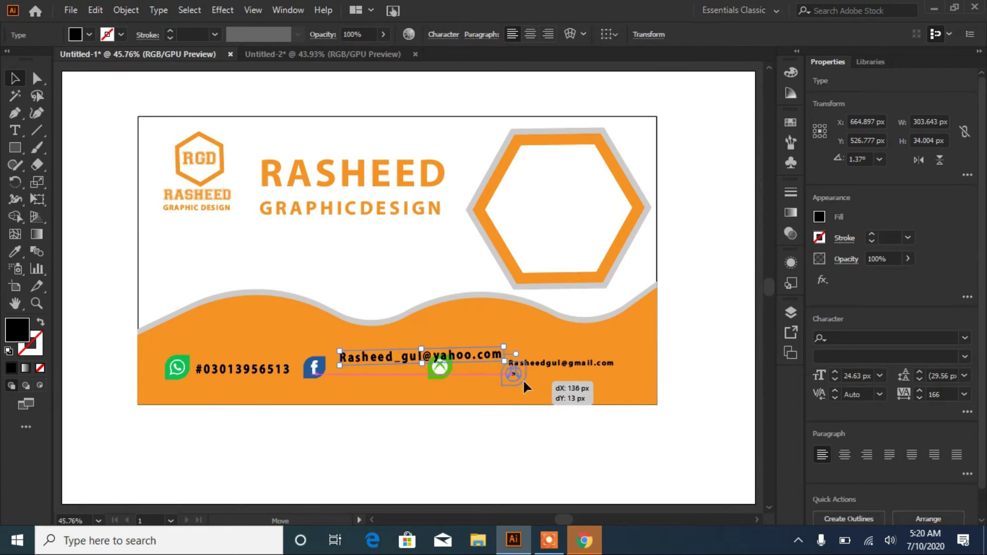
left_click_drag(450, 379, 516, 375)
mouse_move(234, 342)
left_mouse_down()
mouse_move(222, 369)
mouse_move(236, 341)
left_mouse_up()
Lock the orange and grey wave layers and move the phone number text aside.
left_click(790, 311)
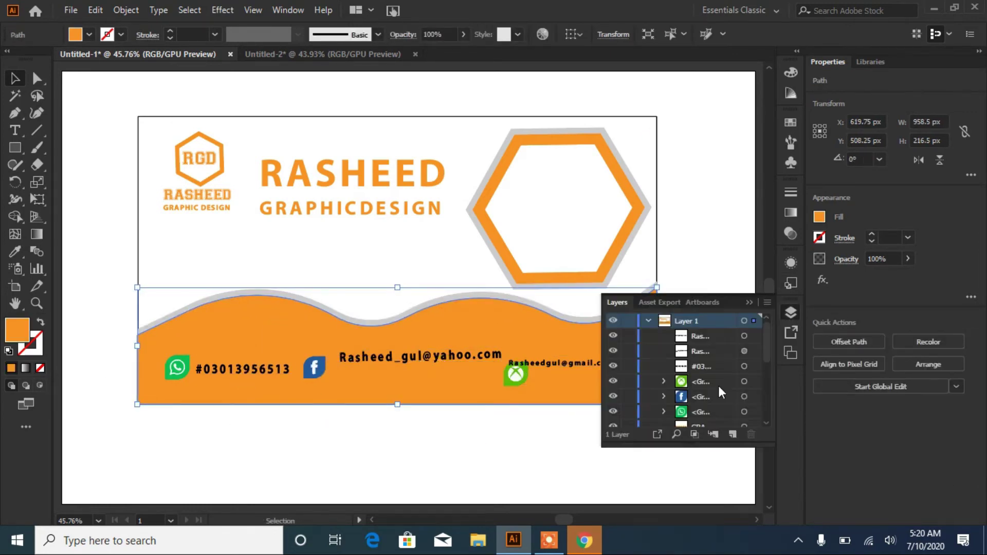
mouse_move(773, 403)
left_mouse_down()
mouse_move(772, 343)
mouse_move(773, 401)
left_mouse_up()
scroll(773, 401, "down", 1)
left_click(628, 389)
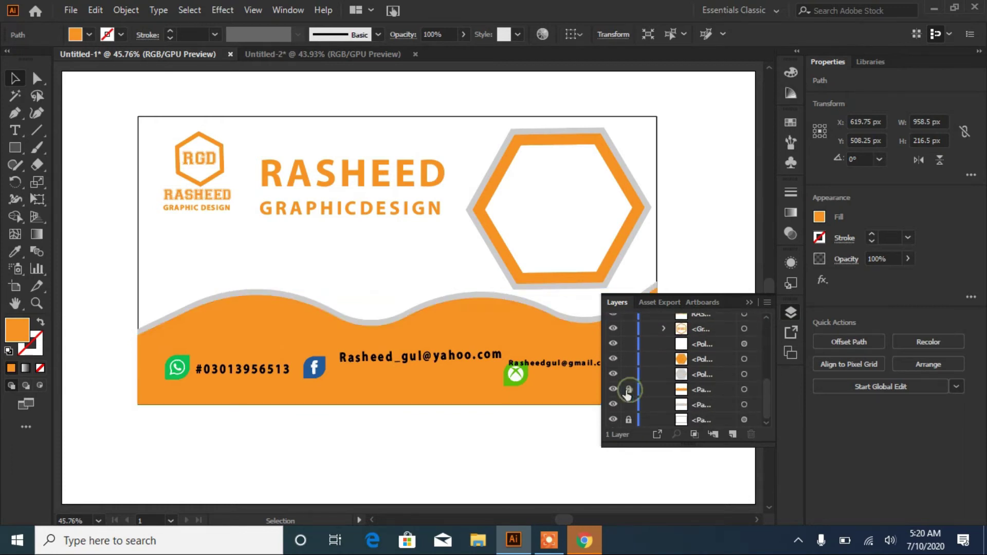
left_click_drag(277, 341, 285, 343)
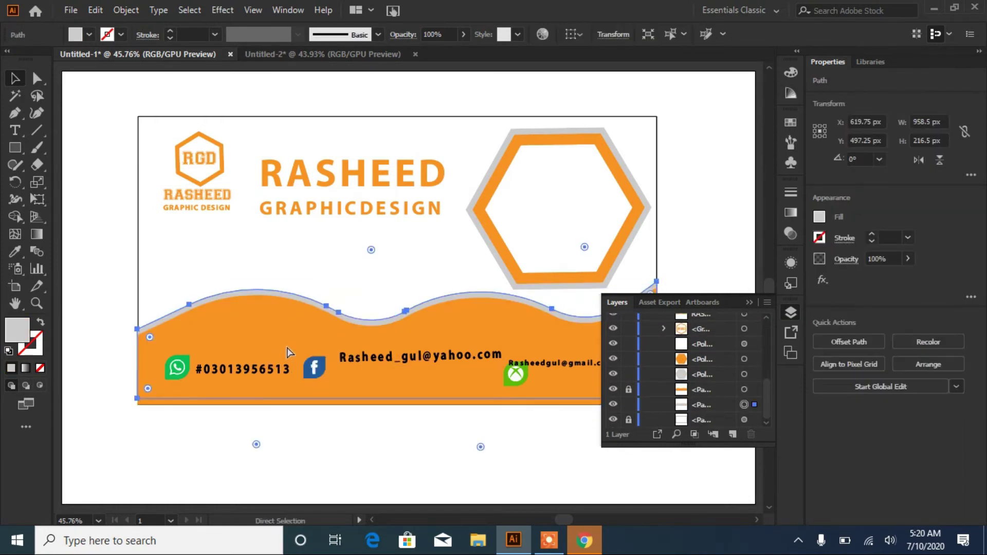
left_click(275, 403)
left_click_drag(200, 369, 180, 365)
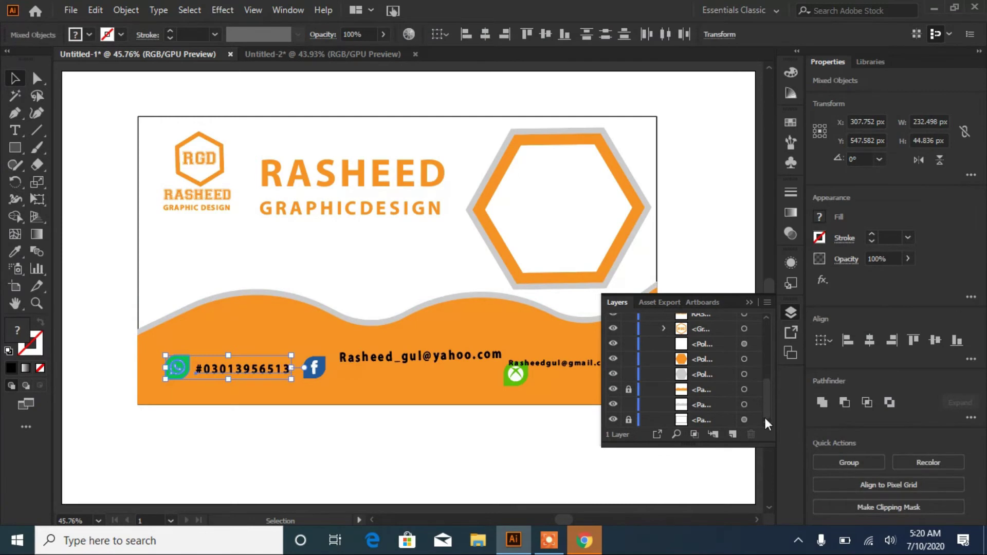
left_click(307, 331)
left_click(629, 405)
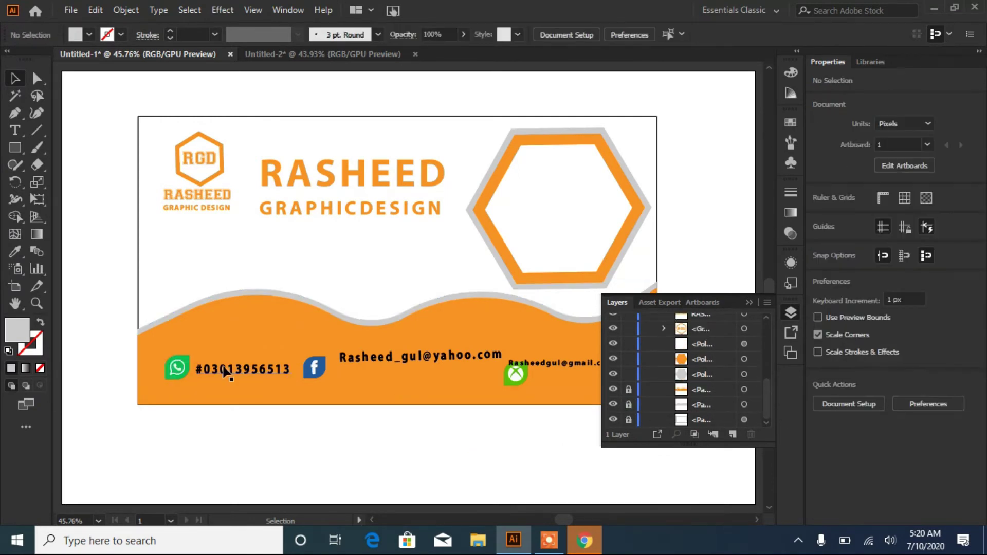
Arrange the WhatsApp/phone, Facebook/Yahoo and Gmail icons and addresses into rows.
left_click(242, 369)
left_click(180, 370, "shift")
left_click_drag(247, 370, 256, 341)
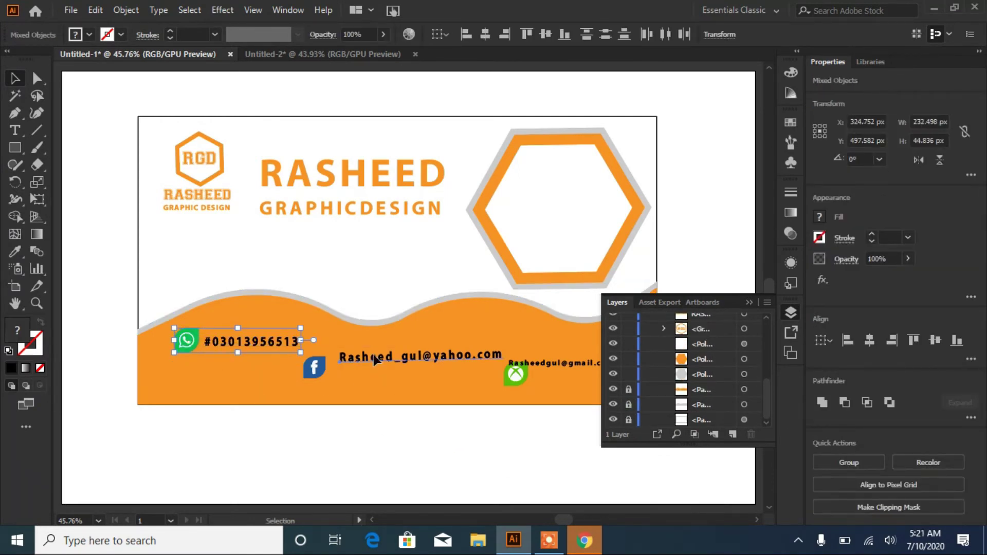
left_click_drag(311, 368, 183, 377)
left_click_drag(400, 375, 277, 381)
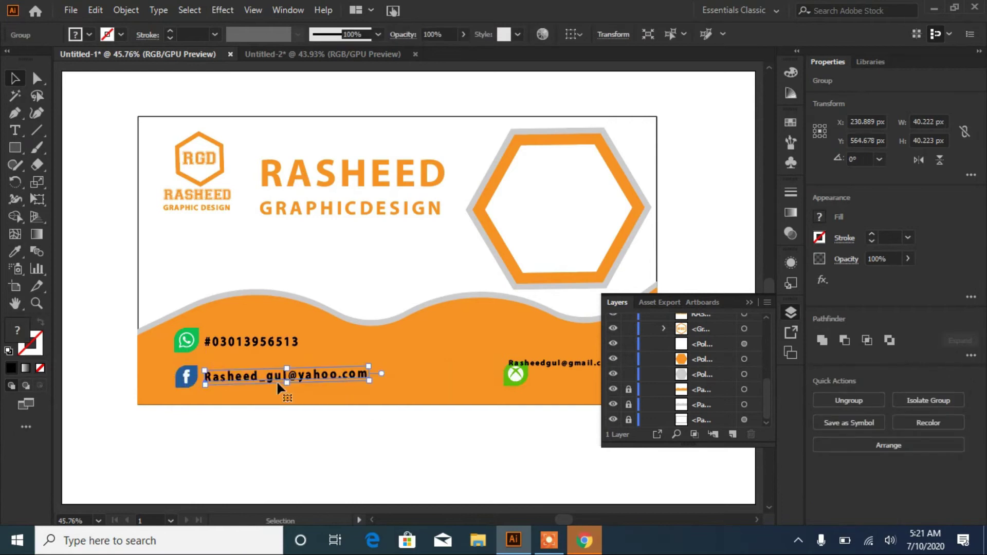
left_click_drag(515, 375, 414, 374)
mouse_move(547, 361)
left_mouse_down()
mouse_move(476, 372)
mouse_move(590, 383)
mouse_move(415, 375)
left_mouse_up()
Vertically centre the Gmail icon with its address and the WhatsApp icon with the phone number.
key("ctrl+shift+a")
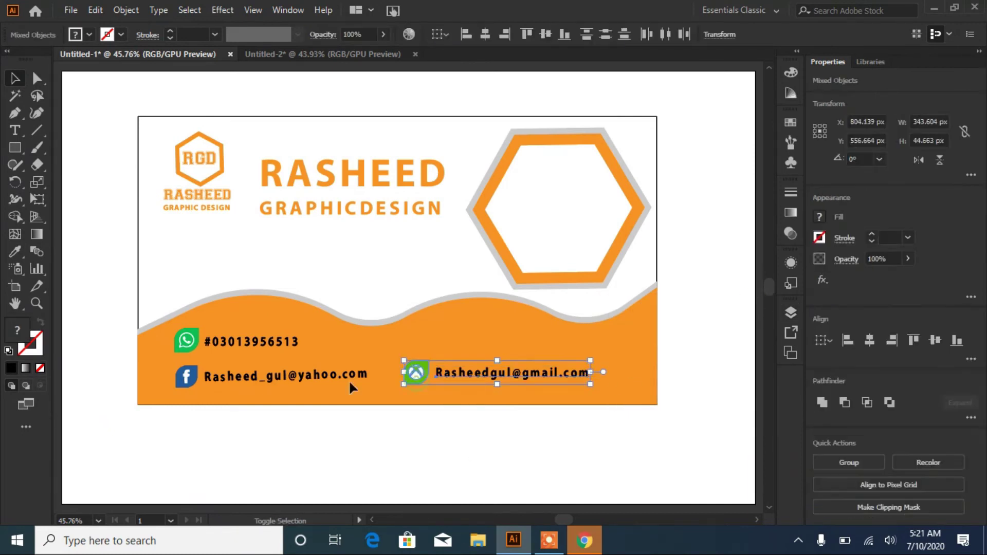
left_click(934, 340)
left_click(293, 346)
left_click(192, 342, "shift")
left_click(934, 340)
left_click(396, 455)
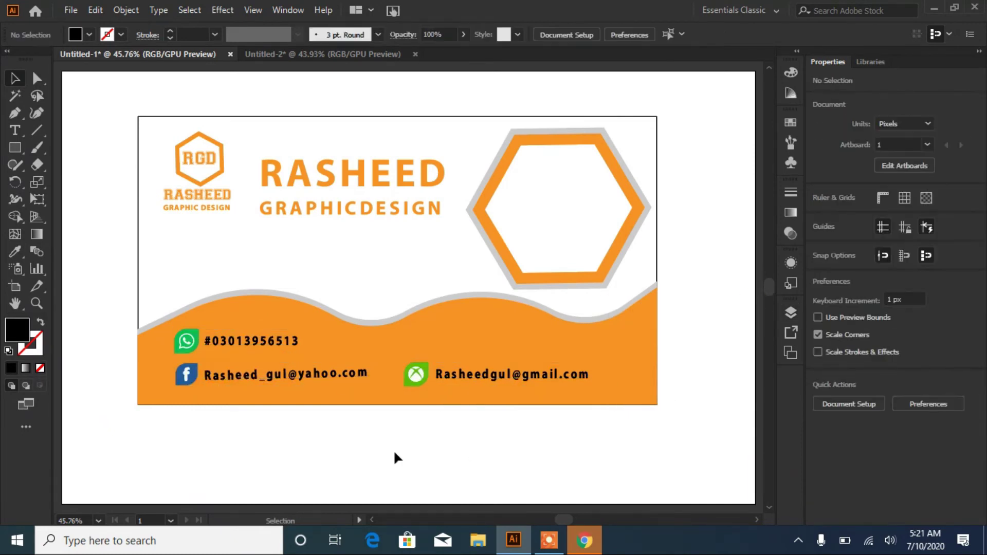
Make the Gmail address, Yahoo e-mail and phone number text white.
left_click(501, 383)
left_click(89, 34)
left_click(28, 69)
left_click(263, 376)
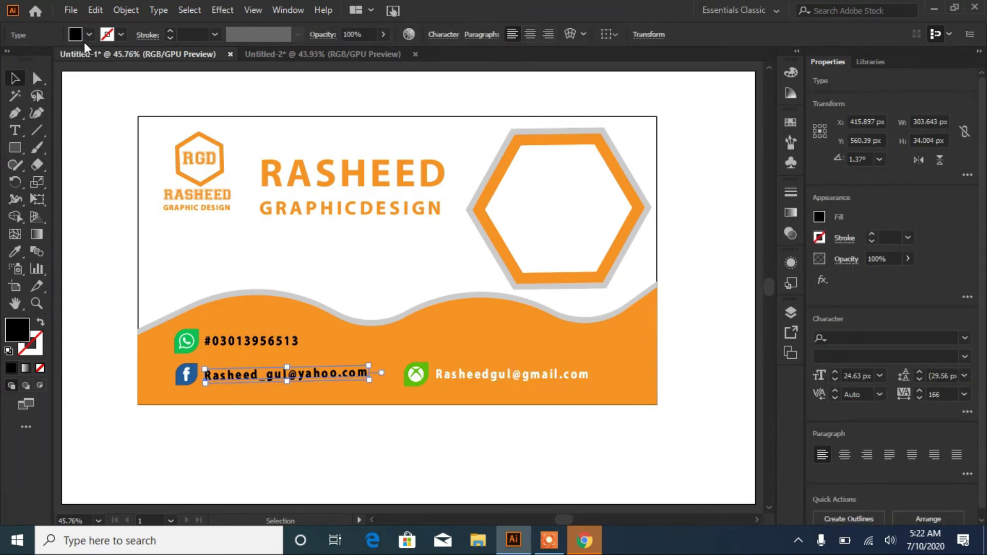
left_click(89, 35)
left_click(30, 59)
left_click(252, 341)
left_click(89, 35)
left_click(30, 59)
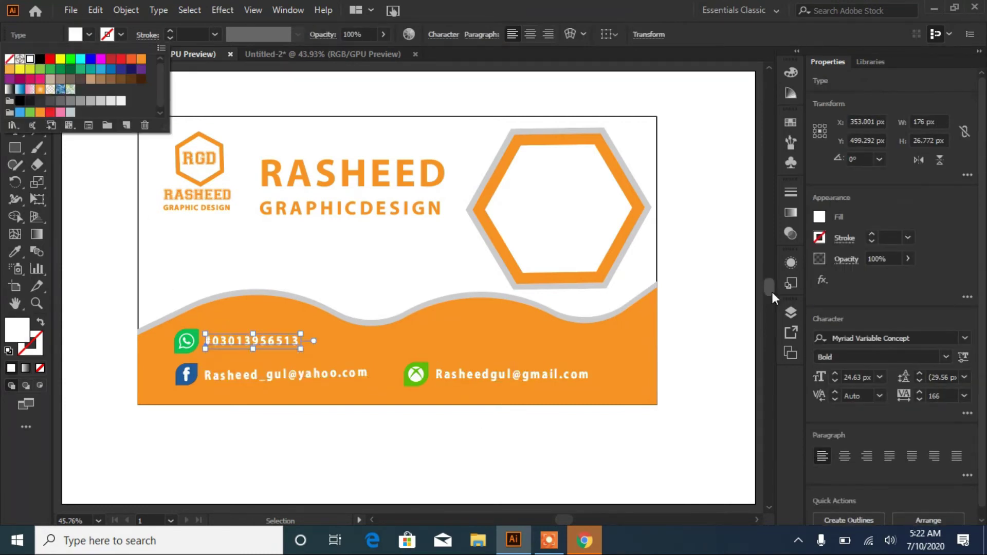
left_click(609, 196)
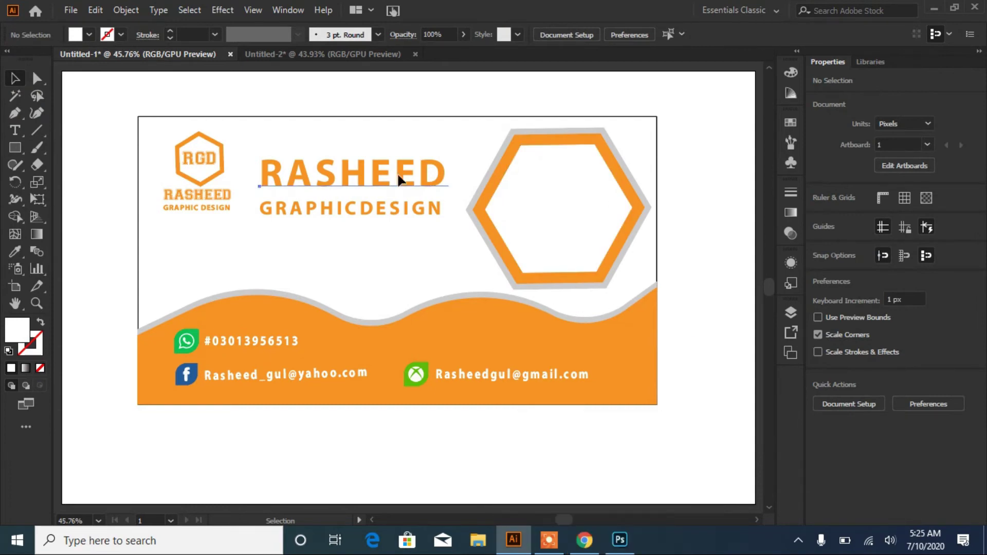
Enlarge the name heading and GRAPHICDESIGN tagline to about 381 × 133 px and nudge them down.
left_click(399, 178)
left_click(405, 210, "shift")
mouse_move(448, 219)
left_mouse_down()
mouse_move(462, 237)
mouse_move(465, 227)
left_mouse_up()
left_click_drag(389, 183, 391, 203)
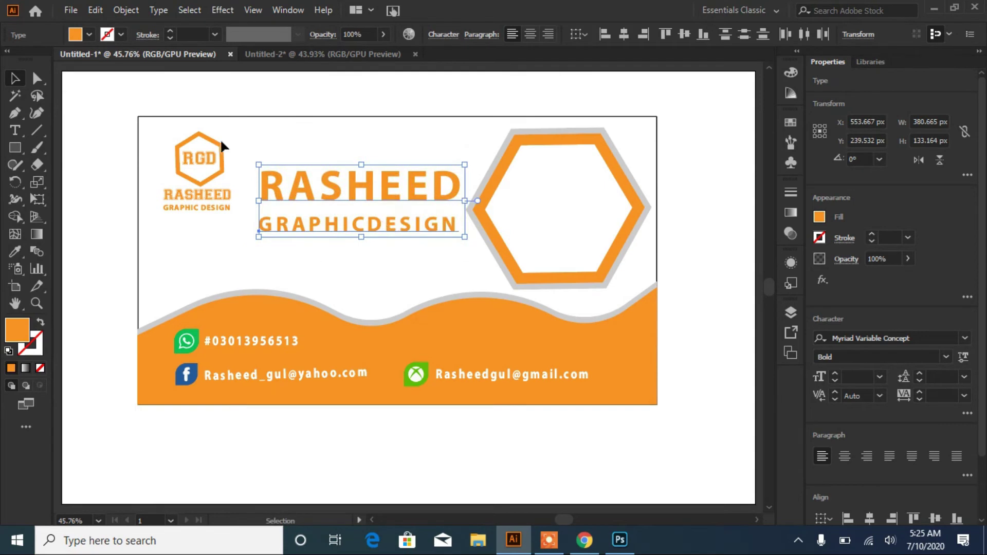
Open the portrait photo from the Desktop as a new document.
left_click(729, 288)
left_click(71, 10)
left_click(103, 57)
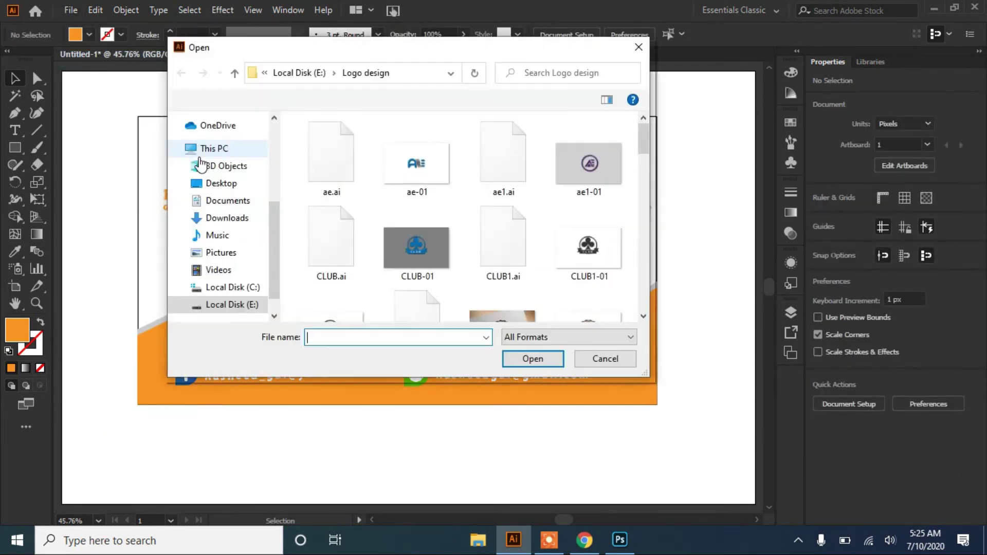
left_click(218, 184)
scroll(503, 206, "down", 5)
double_click(411, 216)
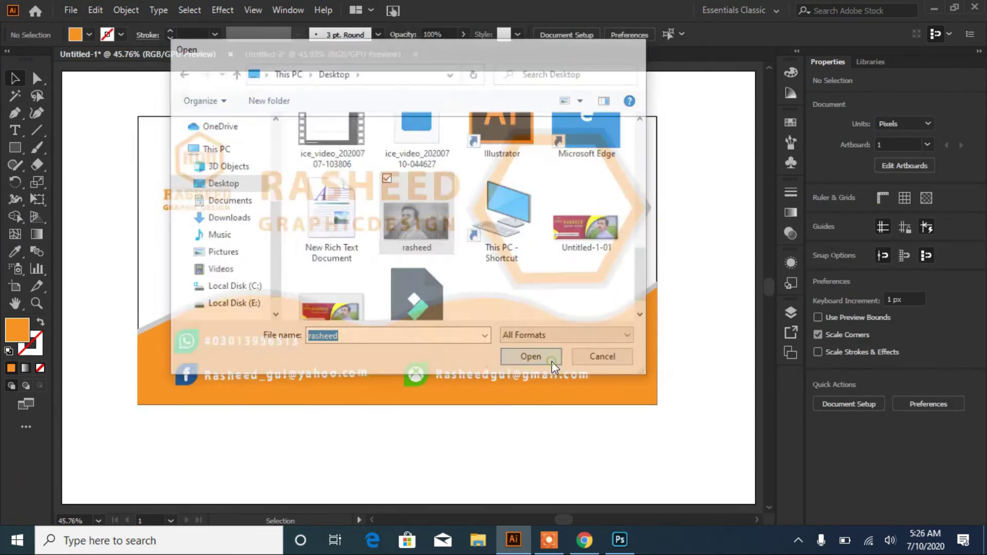
Resize the portrait photo on its artboard, then switch between it and the business card document.
key("ctrl+0")
left_click(281, 260)
mouse_move(259, 204)
left_mouse_down()
mouse_move(530, 349)
mouse_move(414, 290)
left_mouse_up()
key("ctrl+0")
left_click_drag(298, 225, 267, 205)
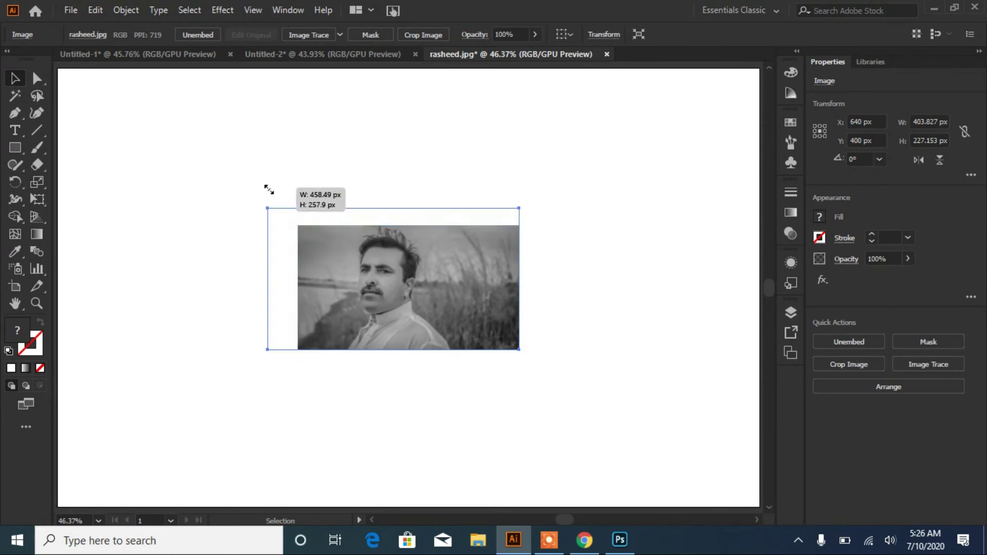
left_click(297, 54)
key("ctrl+shift+Tab")
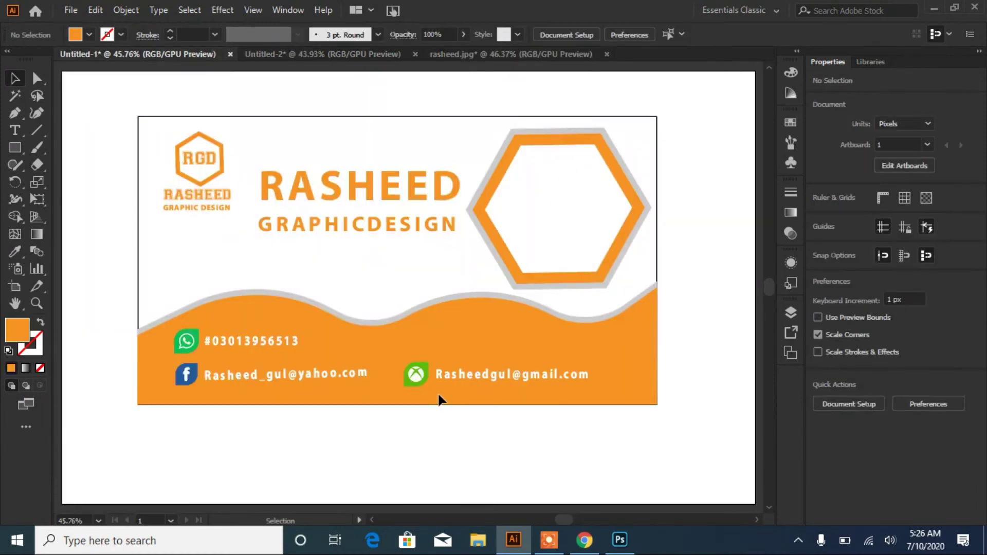
left_click(511, 54)
Place the photo over the hexagon, bring the white polygon in front, and nudge the photo.
mouse_move(415, 267)
left_mouse_down()
mouse_move(275, 216)
mouse_move(496, 250)
left_mouse_up()
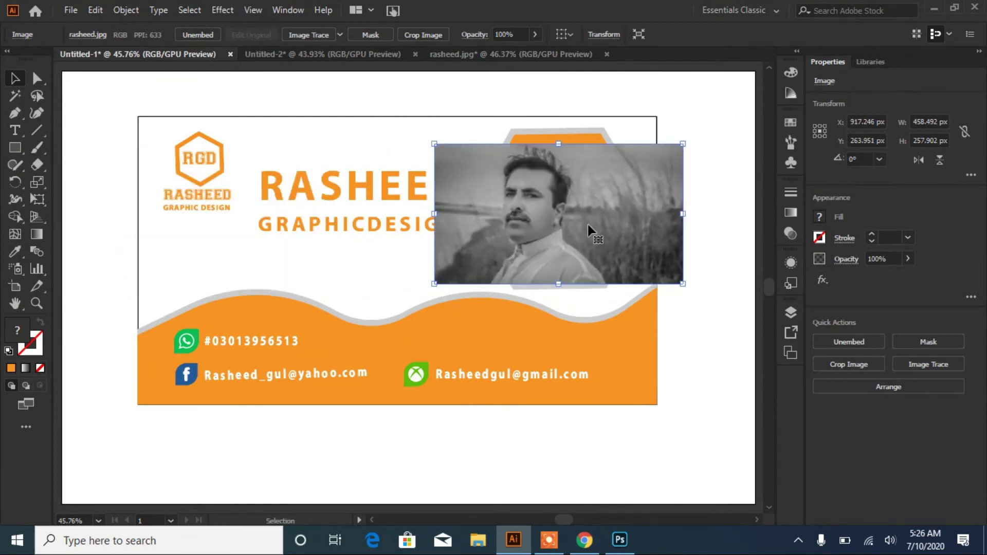
key("ctrl+z")
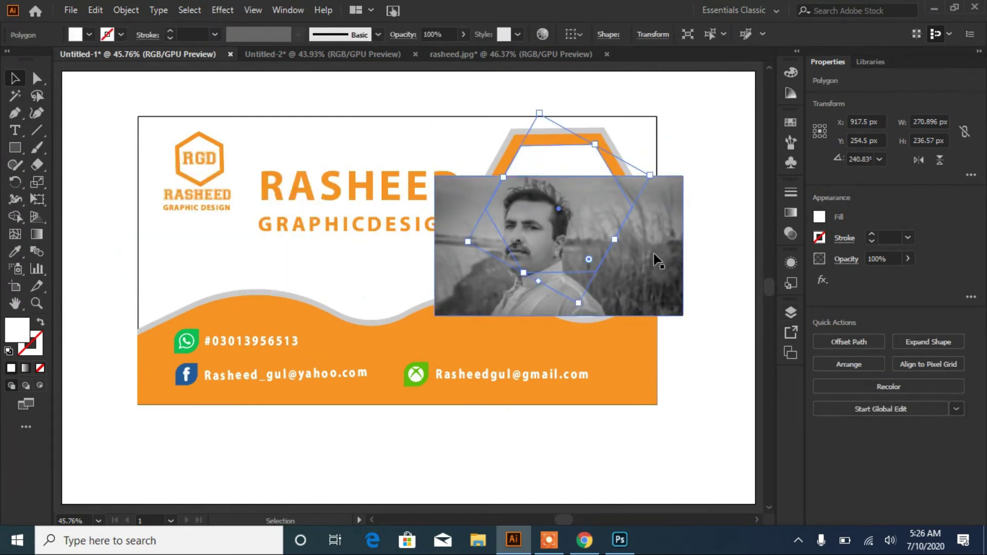
right_click(653, 279)
mouse_move(615, 409)
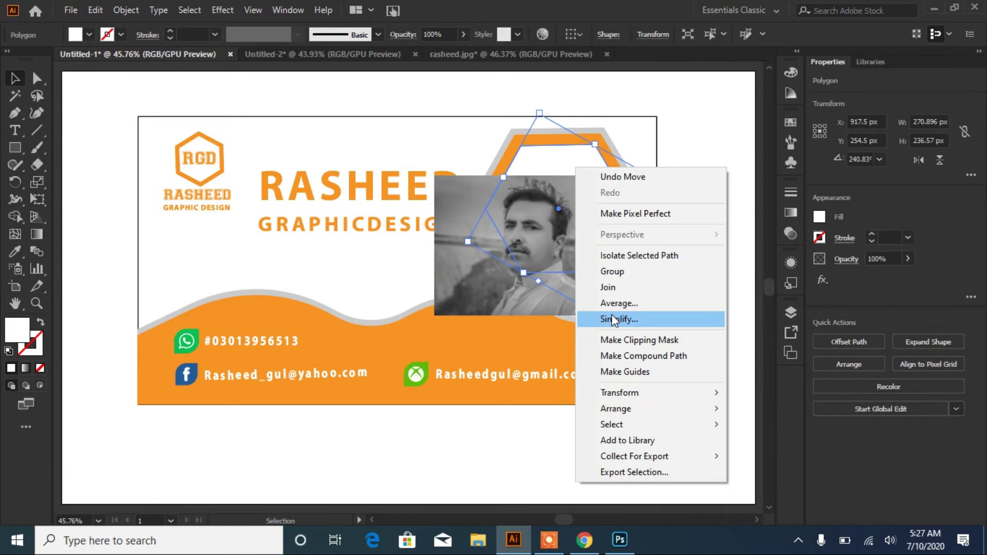
left_click(814, 409)
left_click(133, 97)
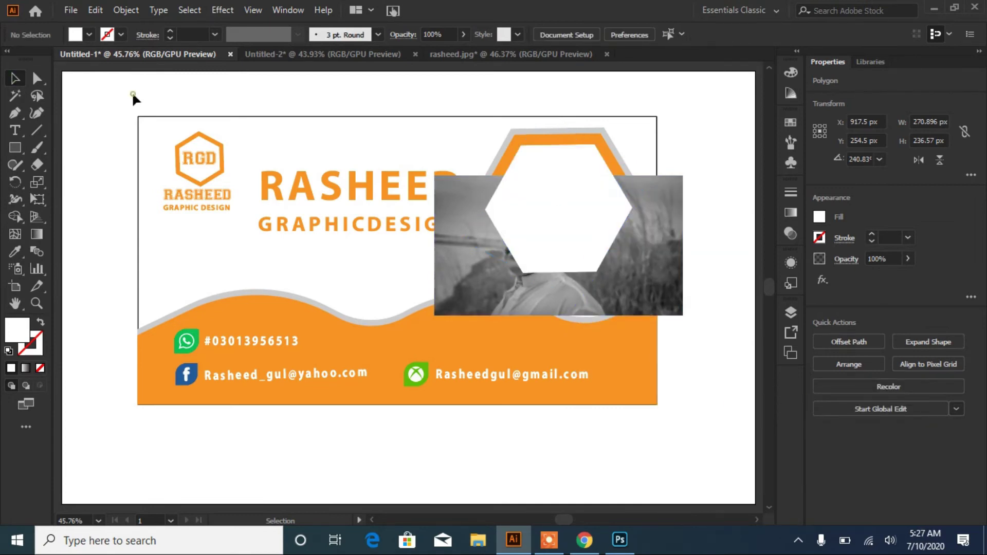
left_click(653, 232)
left_click_drag(653, 198, 664, 201)
Make a clipping mask from the white hexagon and photo, then inspect the clip group in Layers.
right_click(578, 205)
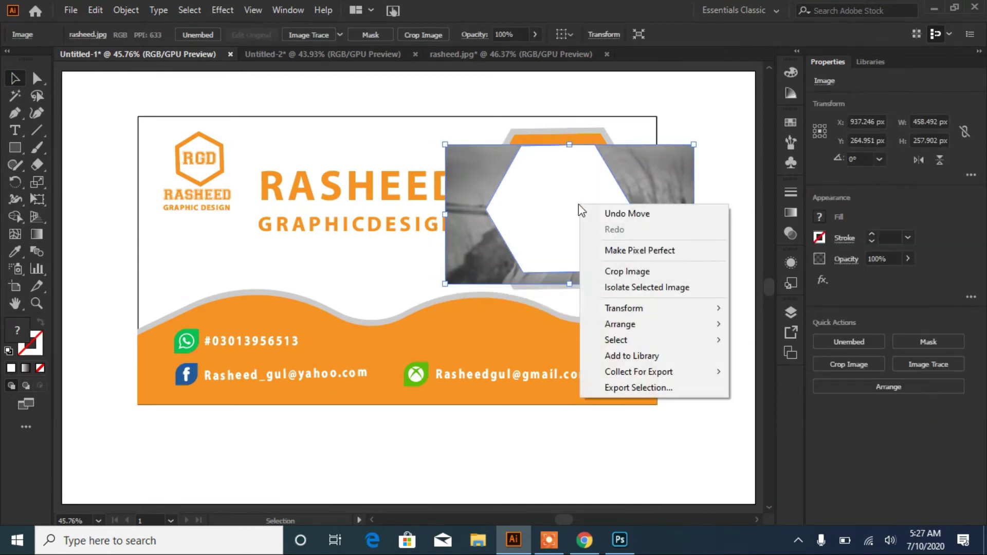
left_click(594, 147)
left_click(647, 198, "shift")
right_click(595, 247)
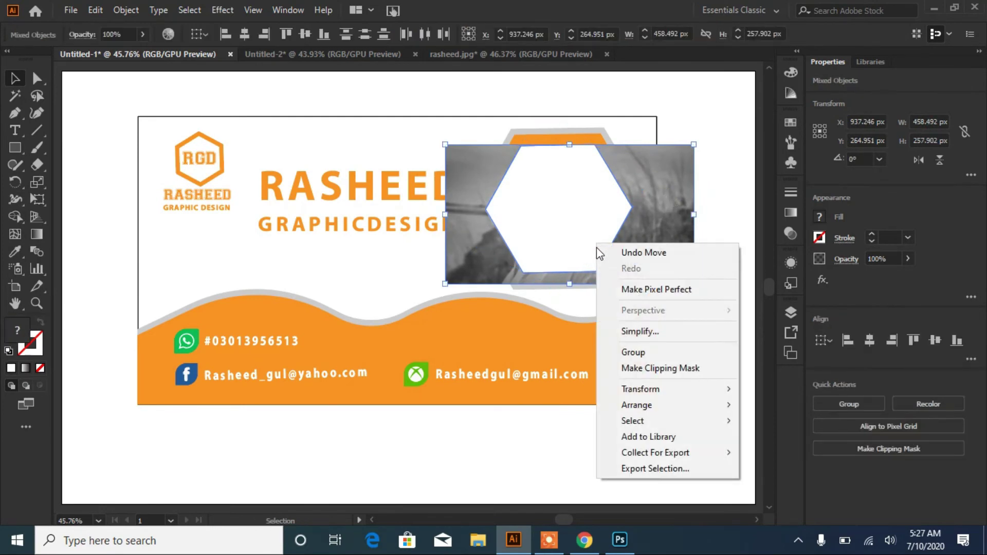
left_click(623, 368)
left_click(790, 312)
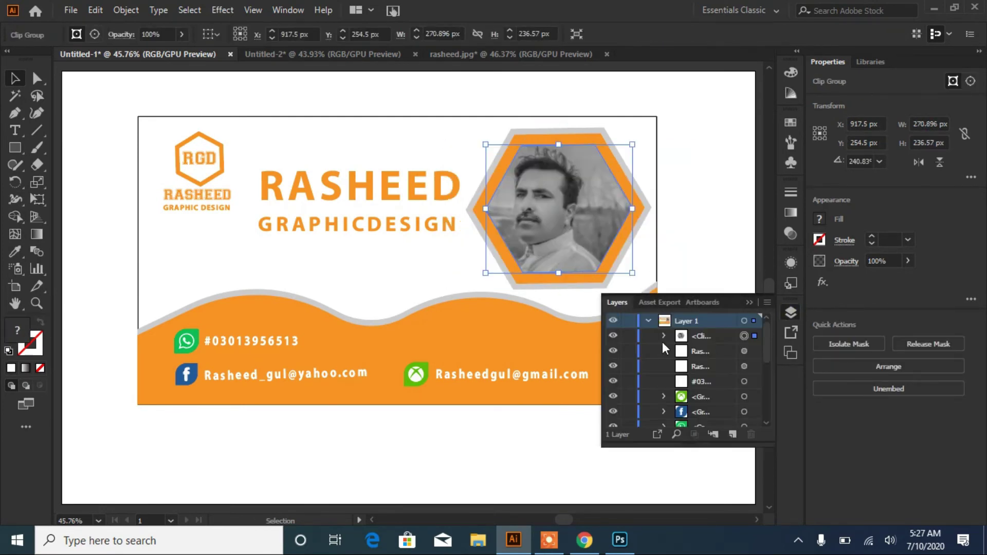
left_click(734, 345)
left_click(744, 366)
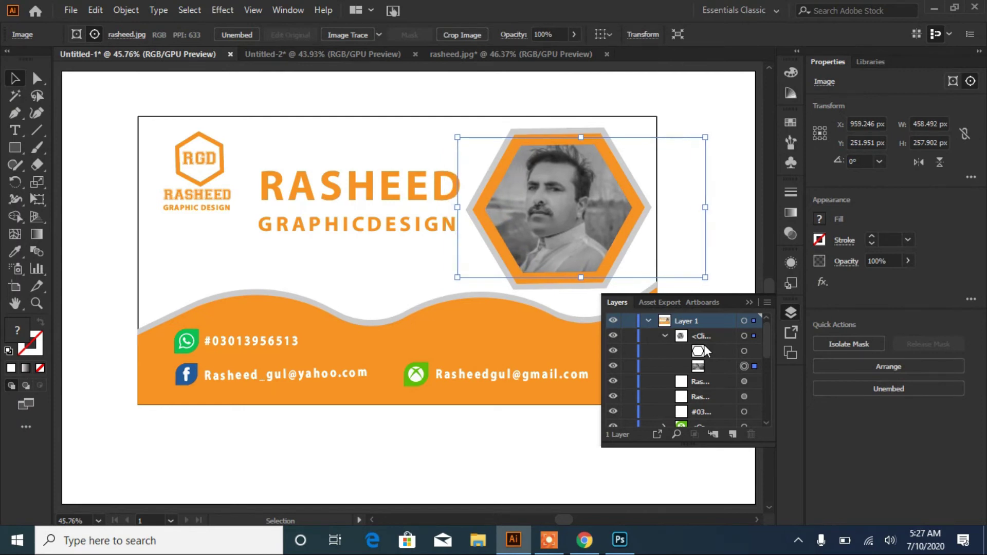
left_click(705, 162)
Add a drop shadow with an adjusted vertical offset to the name and title text.
left_click(380, 193)
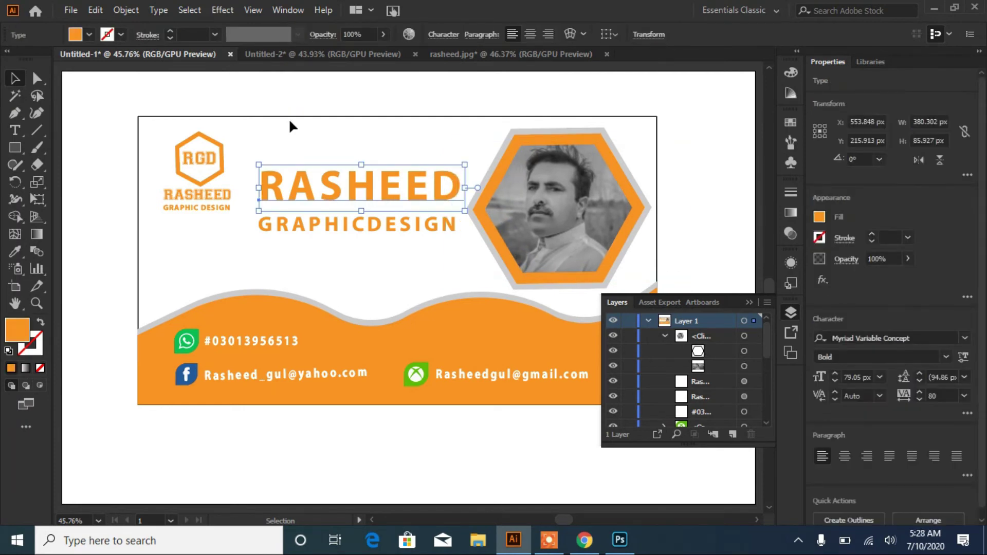
left_click(790, 312)
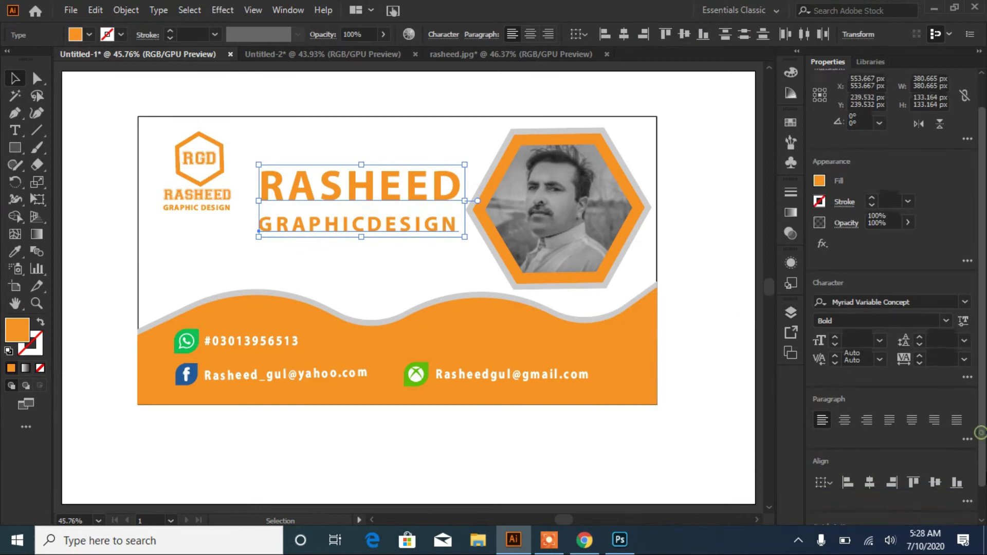
left_click(223, 10)
left_click(406, 172)
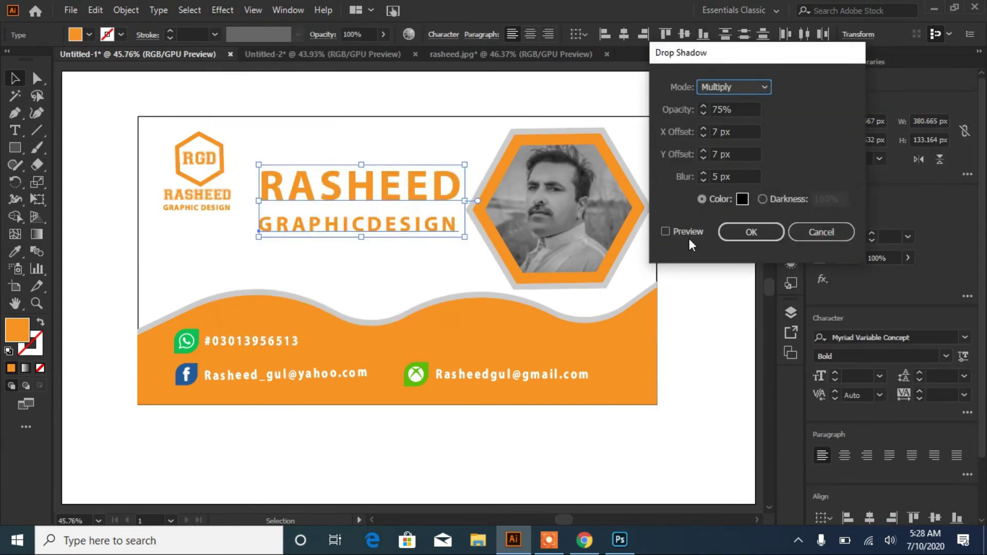
left_click(689, 233)
left_click(698, 157)
left_click(751, 232)
Add a drop shadow to the hexagon photo frame.
left_click(505, 273)
left_click(222, 9)
mouse_move(242, 173)
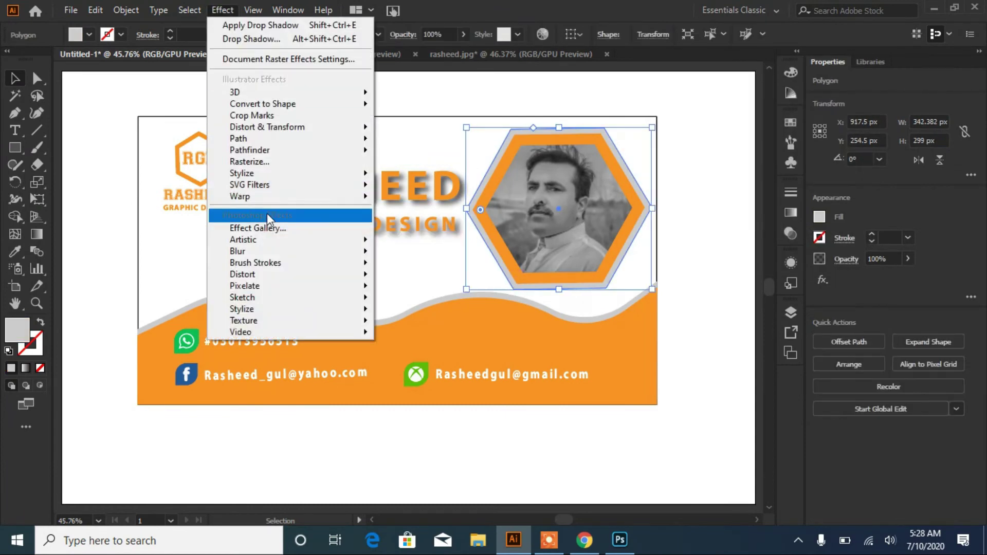
left_click(406, 171)
left_click(725, 234)
left_click(655, 227)
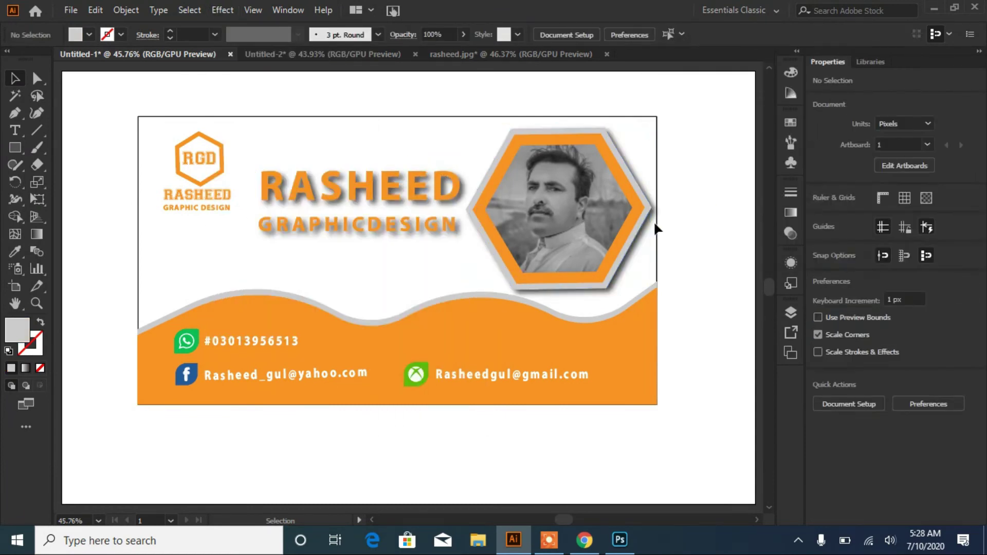
Give the RGD logo and its text a drop shadow with 3 px blur and 2 px vertical offset.
left_click(227, 163)
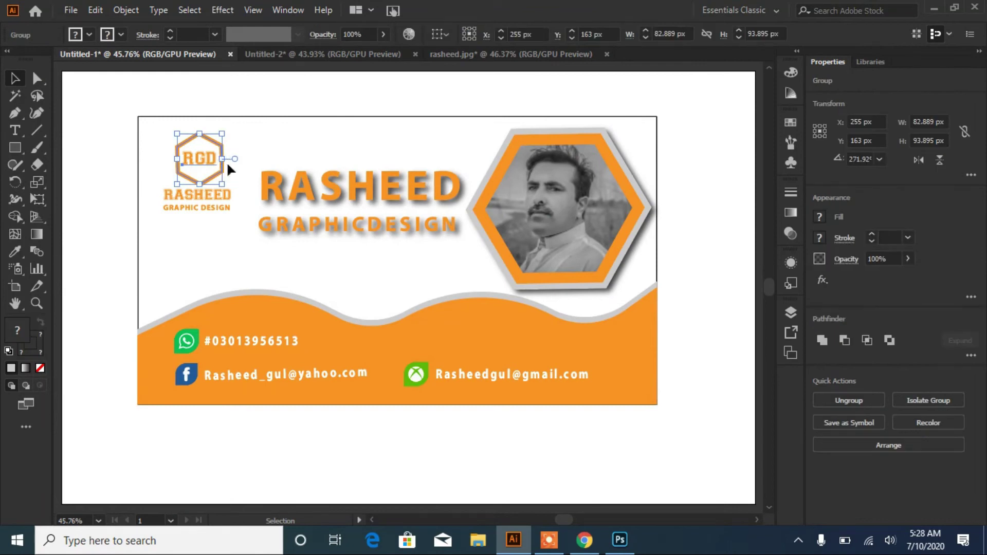
left_click_drag(244, 135, 161, 213)
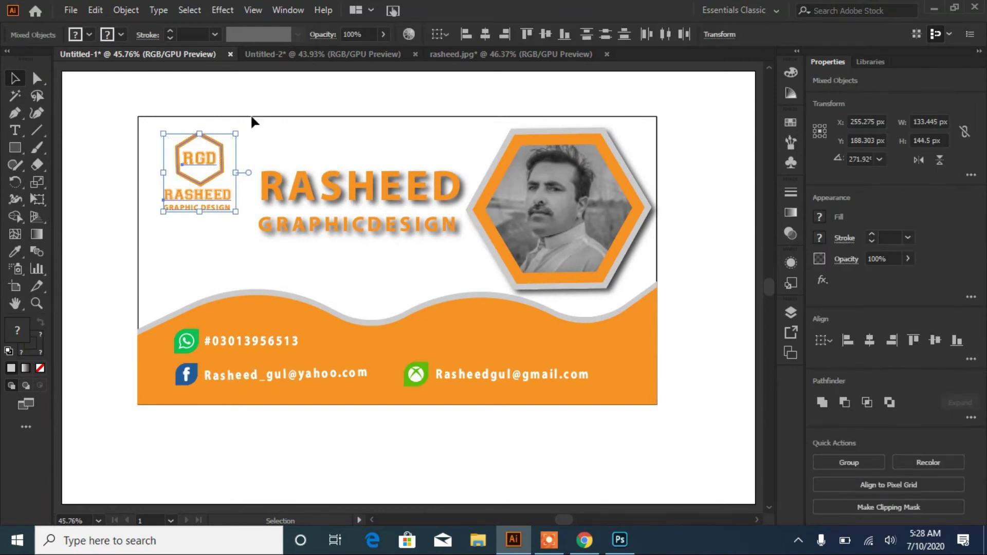
left_click(222, 10)
left_click(437, 170)
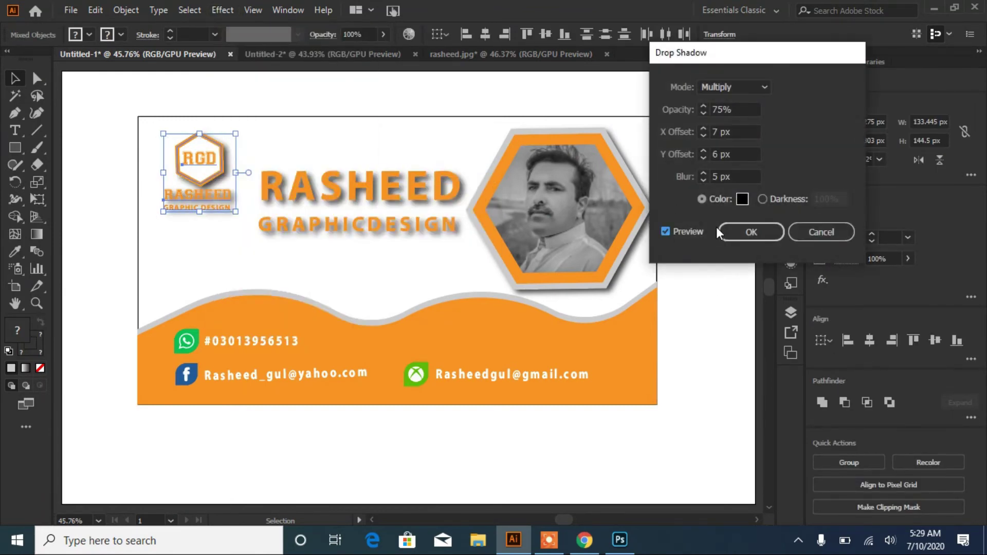
left_click(703, 180)
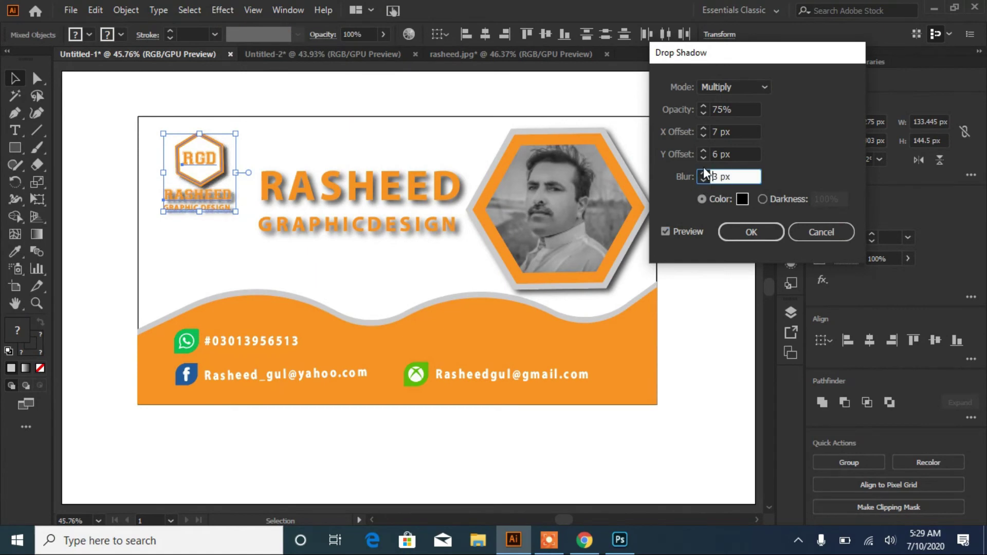
left_click(703, 158)
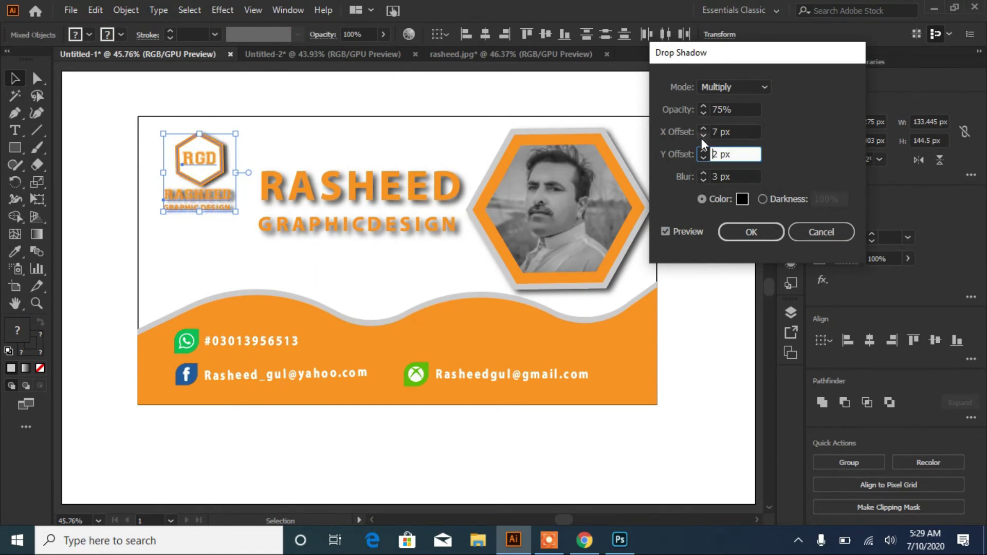
left_click(703, 136)
left_click(751, 232)
Add a 75% opacity, 5 px blur drop shadow to the contact icons and text.
mouse_move(270, 336)
left_mouse_down()
mouse_move(188, 342)
mouse_move(599, 391)
left_mouse_up()
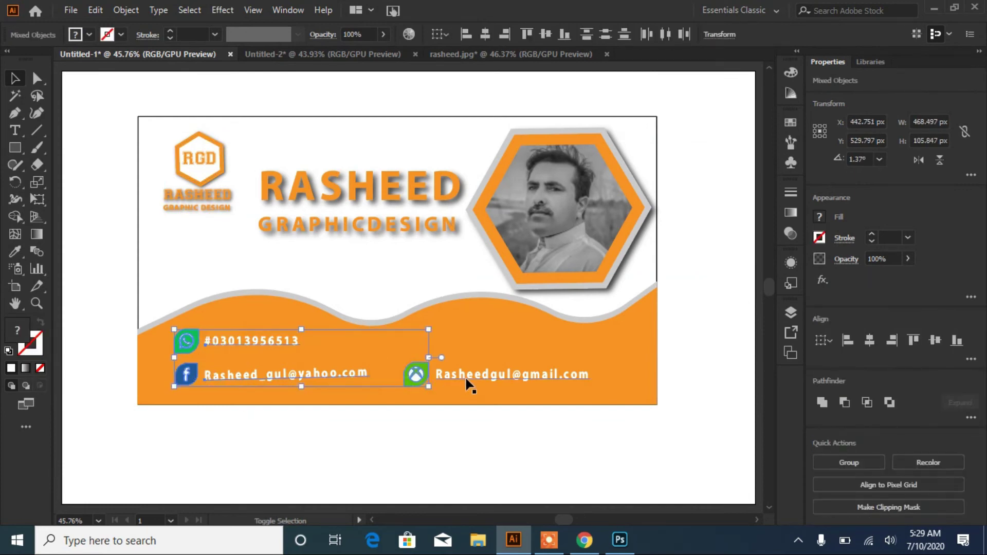
left_click(222, 10)
left_click(421, 171)
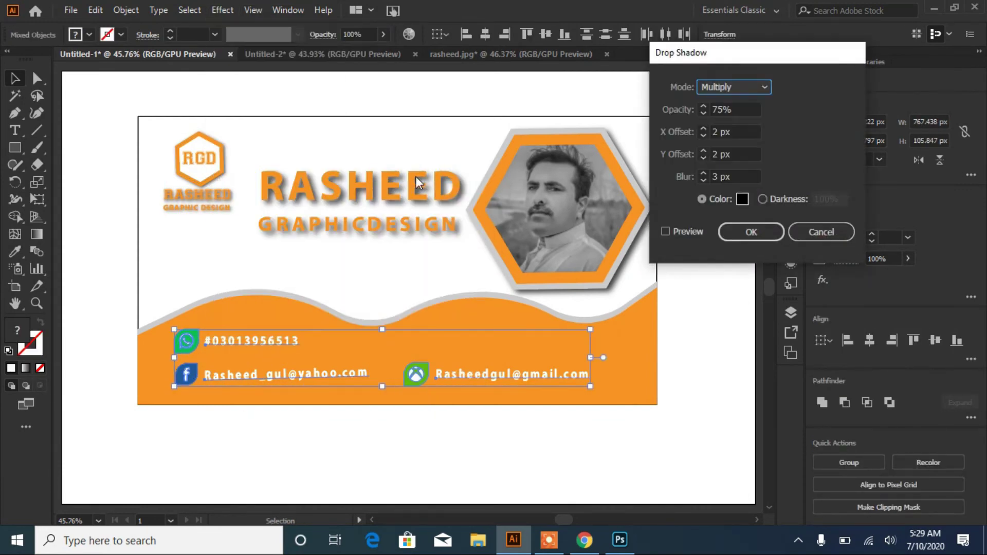
left_click(703, 172)
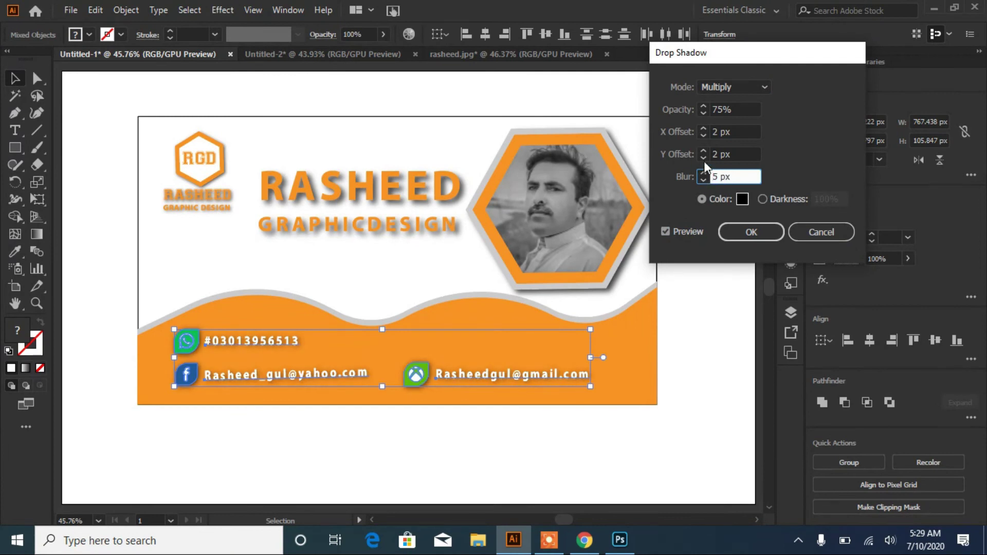
scroll(705, 153, "up", 4)
scroll(701, 132, "up", 6)
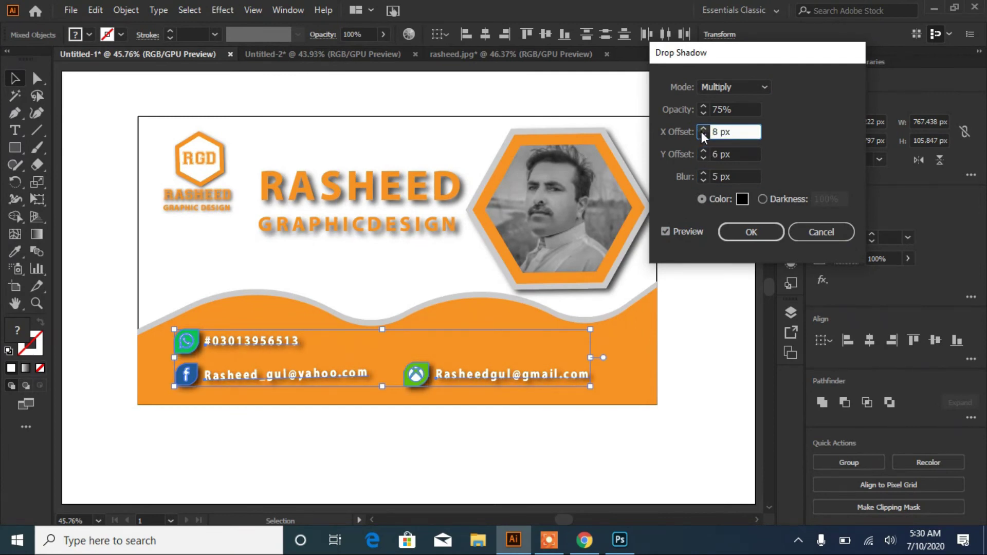
left_click(734, 233)
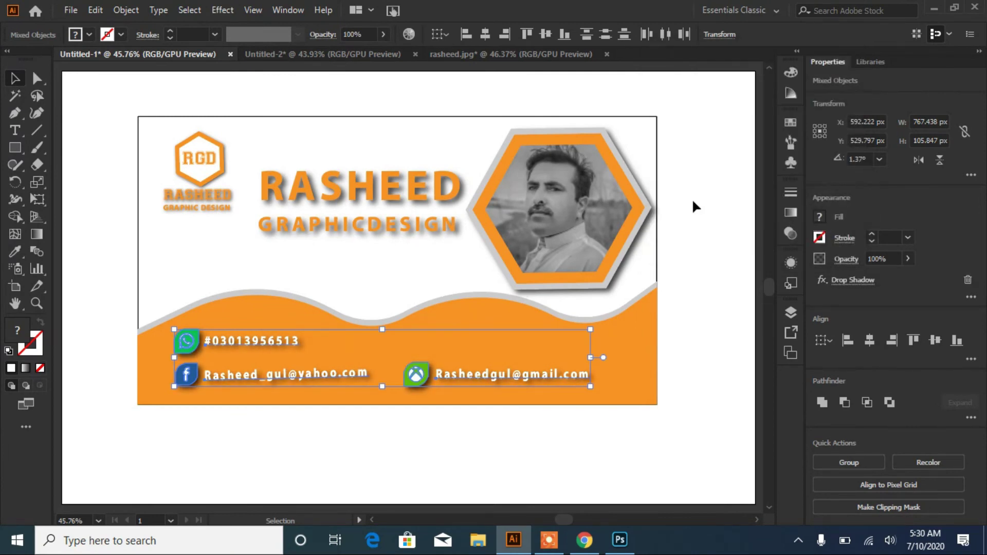
left_click(692, 199)
left_click(790, 312)
scroll(766, 360, "down", 5)
Apply a white Inner Glow with 10 px blur to the orange wave.
left_click(744, 389)
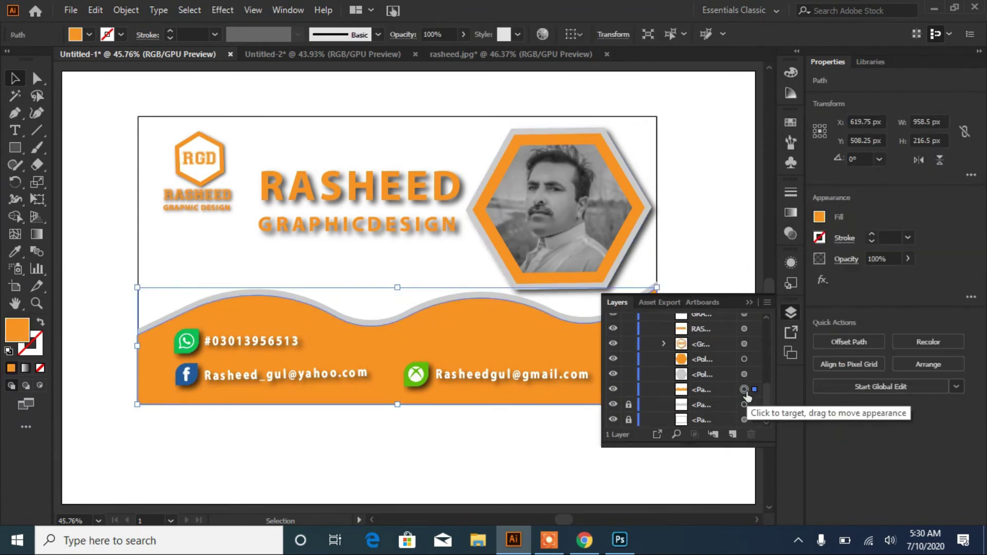
left_click(222, 10)
mouse_move(242, 173)
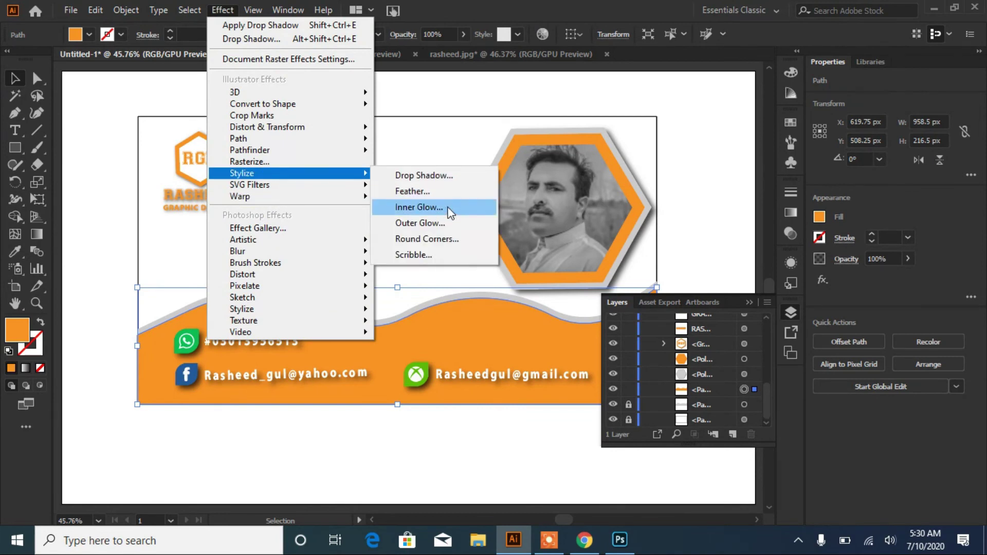
left_click(415, 214)
left_click(597, 249)
left_click(622, 195)
left_click(620, 175)
key("Return")
Unlock the gray wave and give it a drop shadow.
left_click(628, 404)
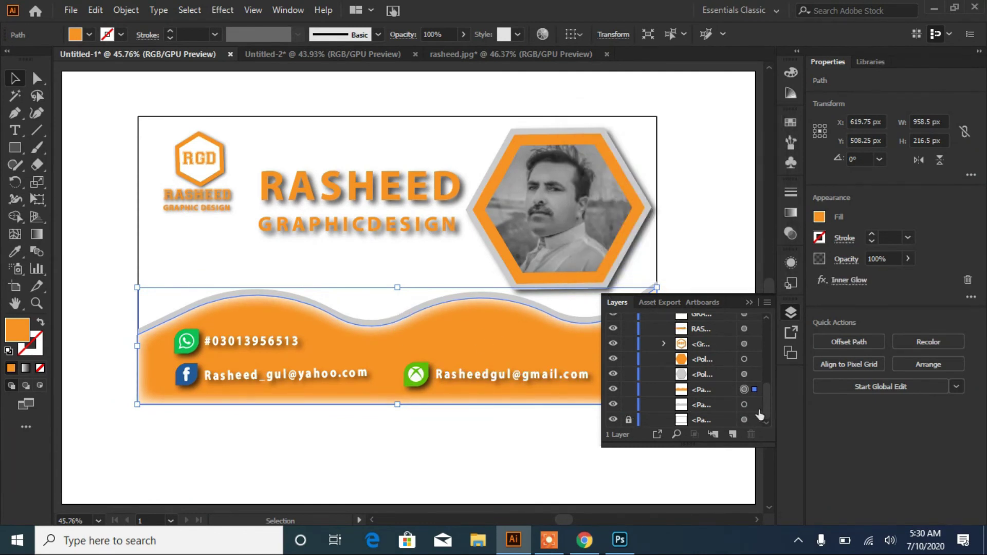
left_click(754, 404)
left_click(222, 10)
left_click(424, 175)
left_click(669, 230)
key("Return")
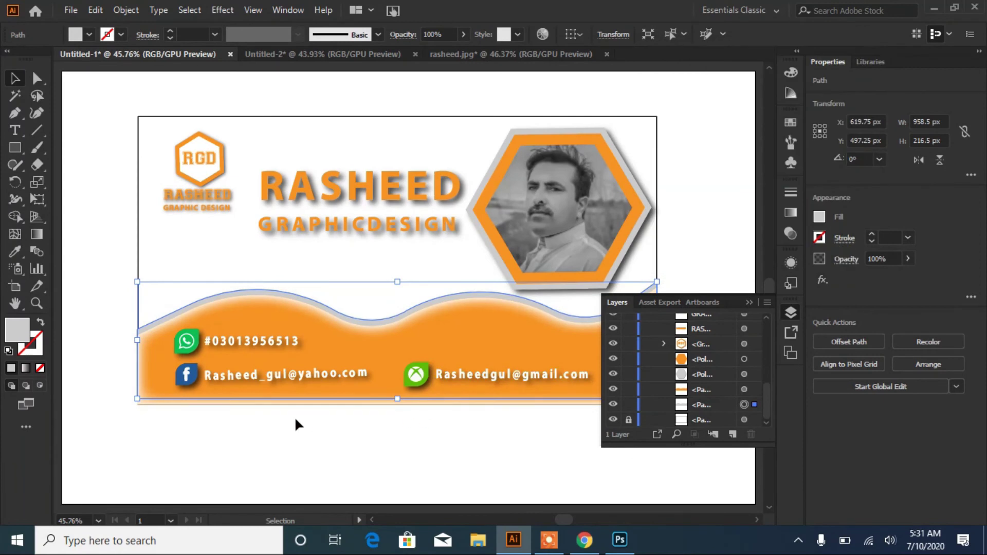
left_click(425, 429)
left_click(749, 302)
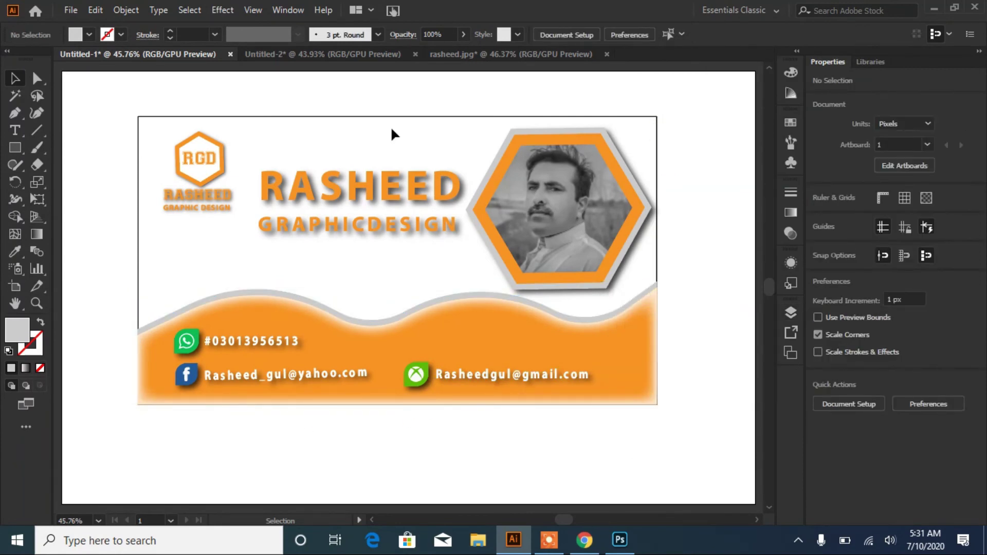
Add a drop shadow to the white card background.
left_click(791, 312)
scroll(767, 376, "down", 5)
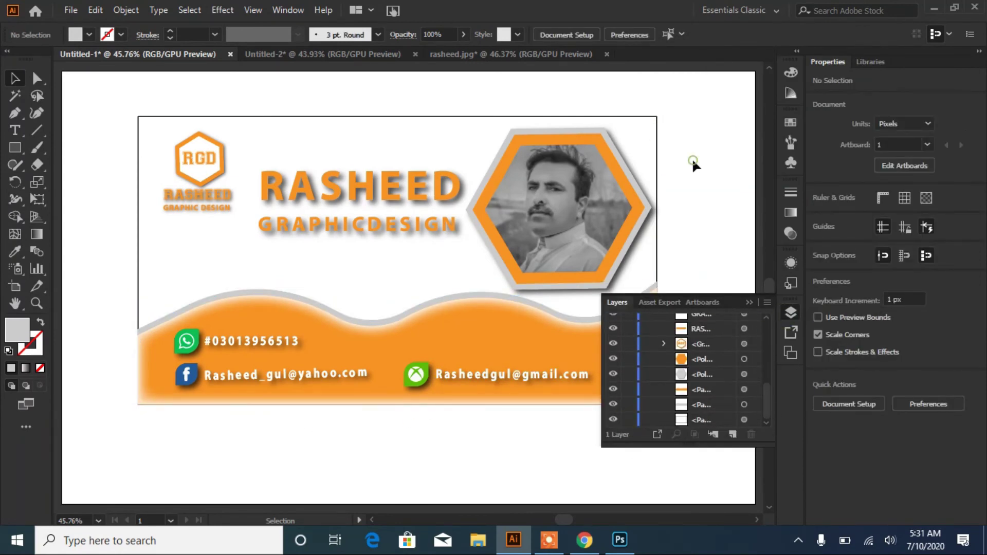
left_click(267, 130)
left_click(222, 10)
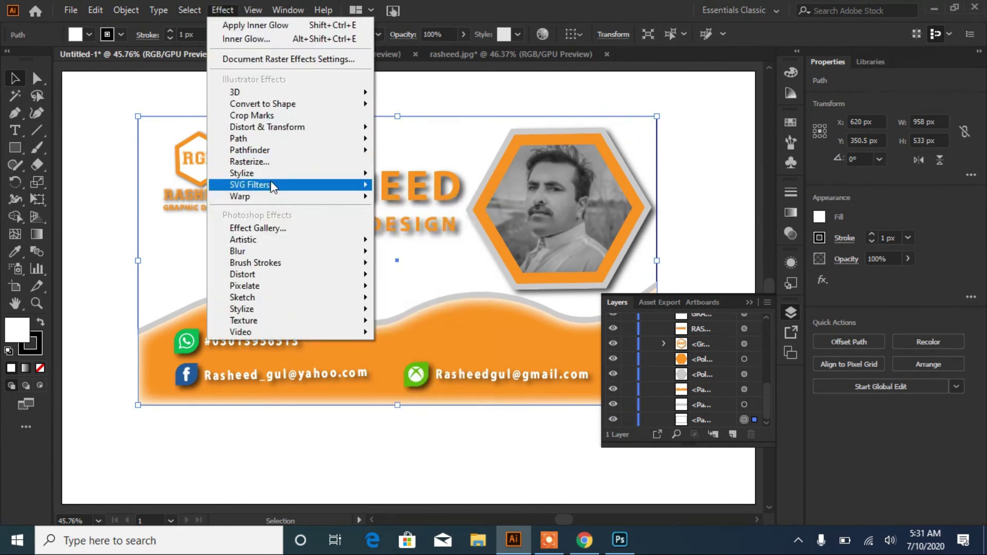
left_click(406, 181)
left_click(680, 233)
left_click(751, 231)
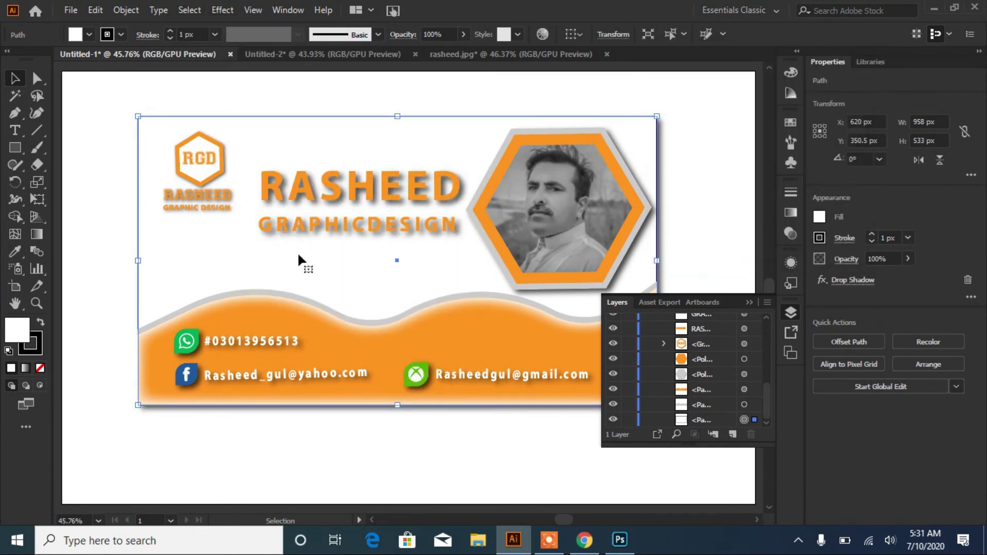
Apply a Sponge texture with brush size 2 to the card background.
left_click(226, 11)
left_click(258, 227)
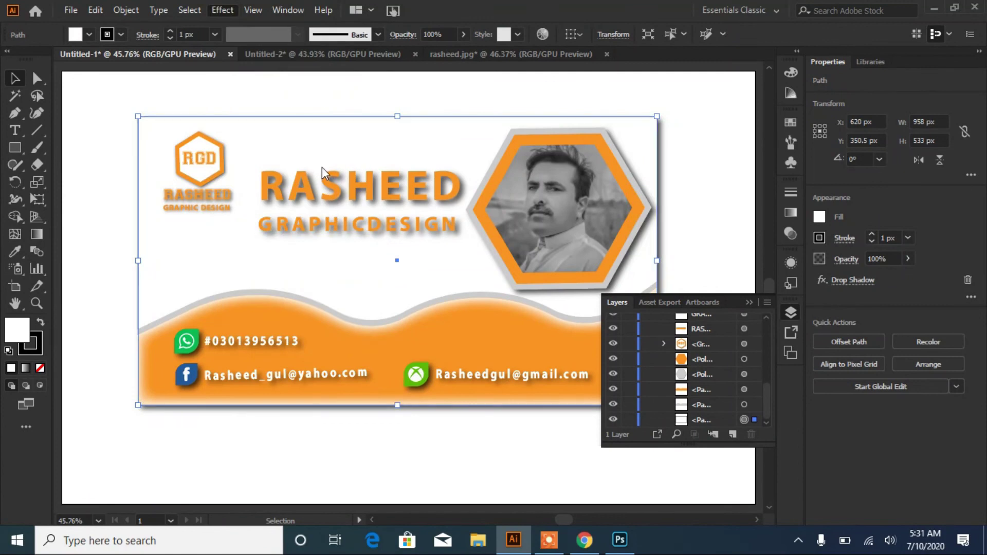
left_click_drag(851, 129, 836, 130)
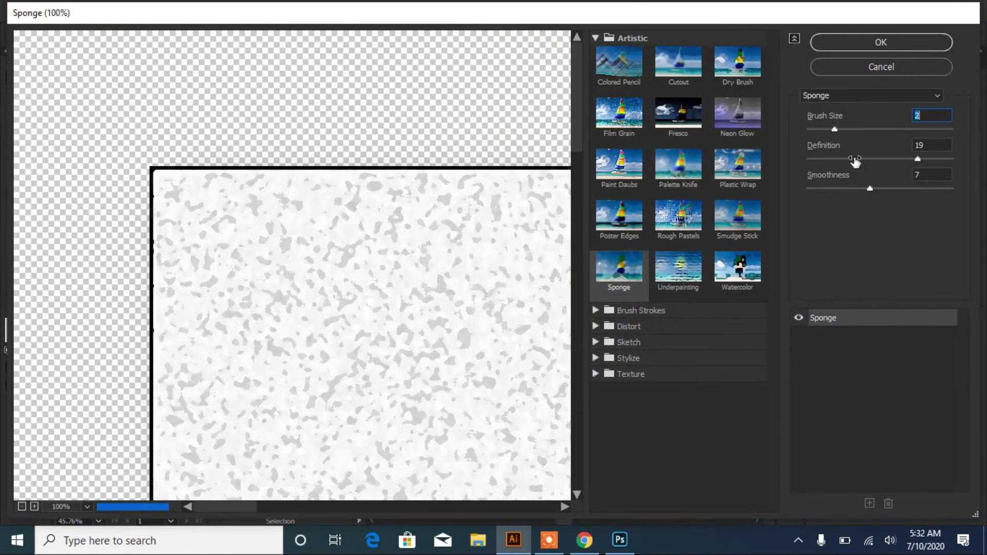
left_click(894, 49)
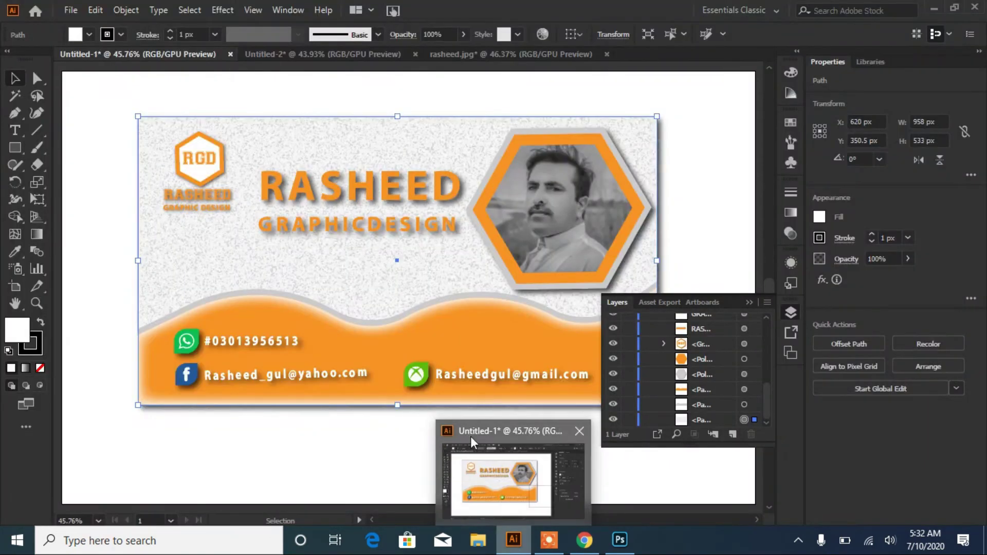
Apply the same Sponge texture (definition 19, smoothness 7) to the orange wave.
left_click(453, 353)
left_click(222, 9)
left_click(259, 229)
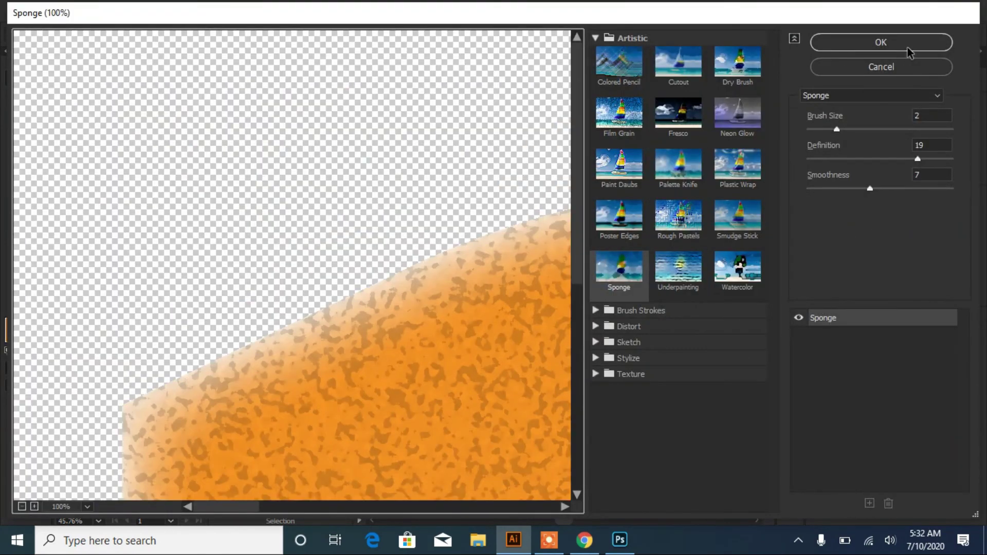
left_click(908, 47)
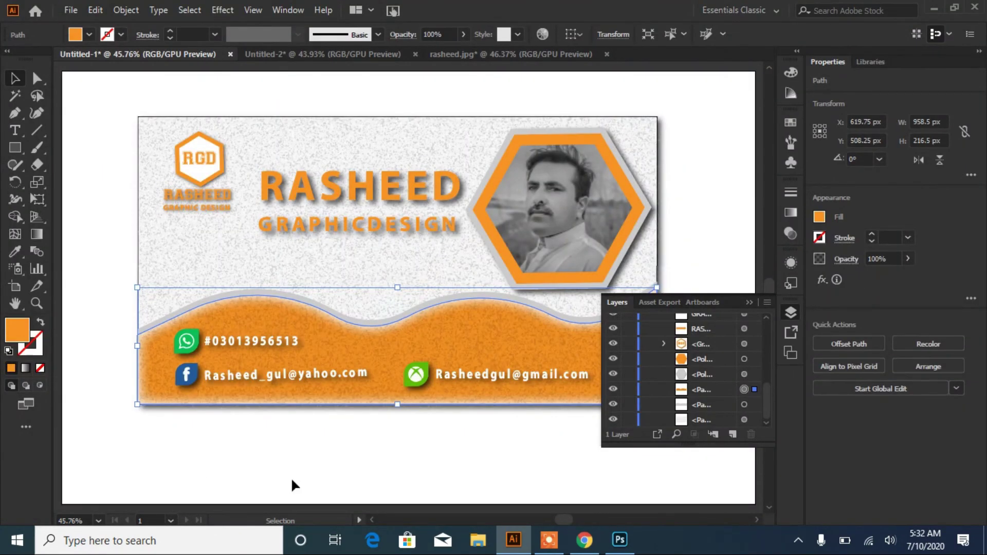
key("F7")
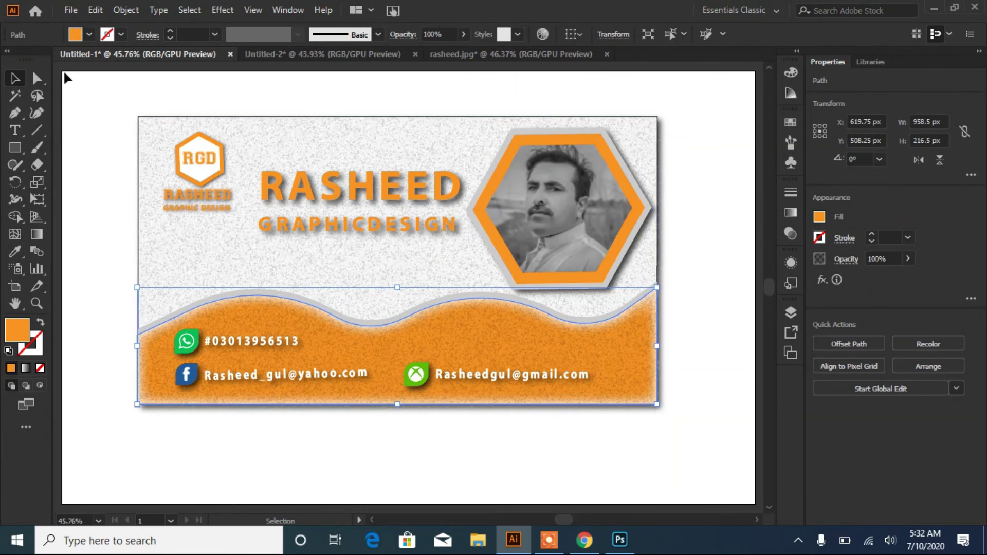
Select all the business card objects, shift them right and down, and group them.
left_click(691, 337)
left_click(69, 10)
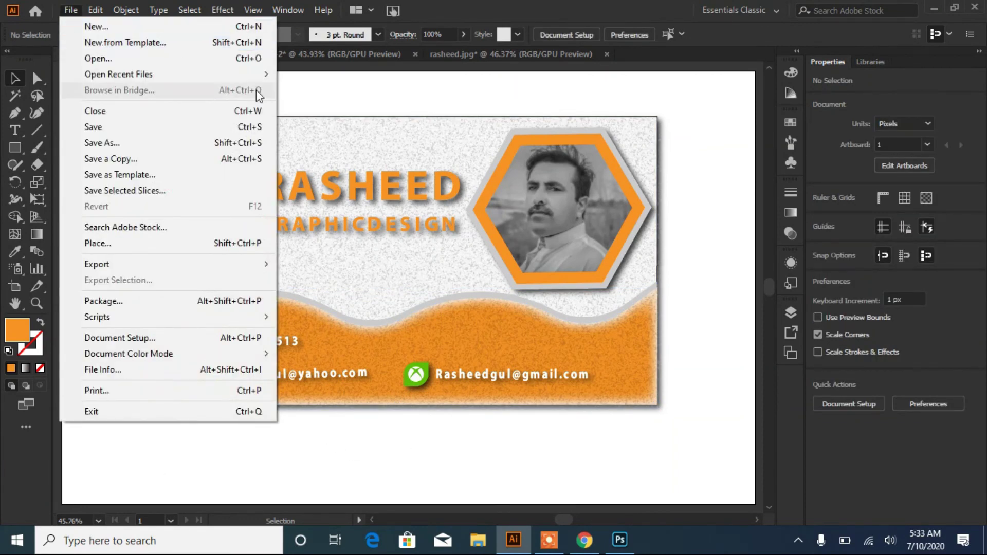
left_click_drag(693, 109, 99, 416)
left_click_drag(320, 252, 340, 282)
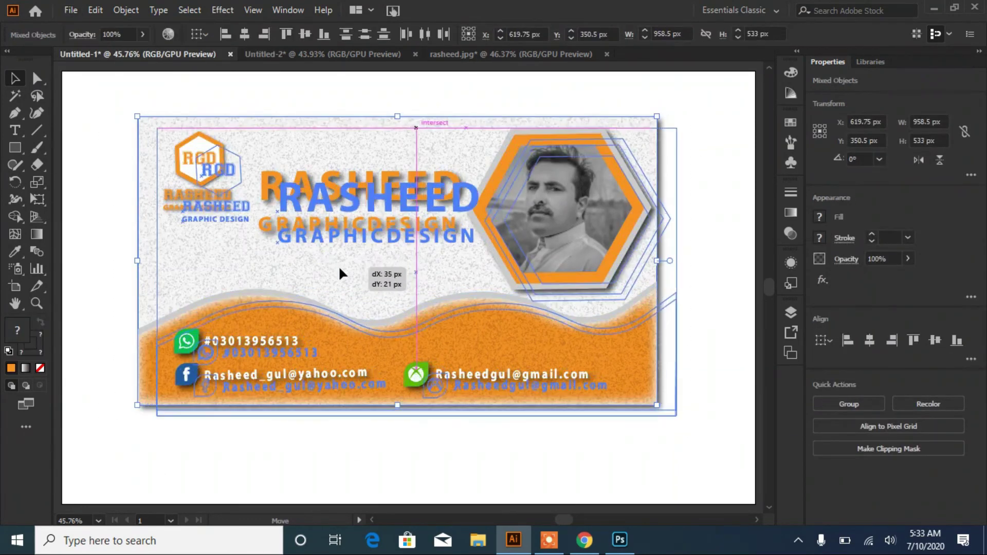
left_click(849, 404)
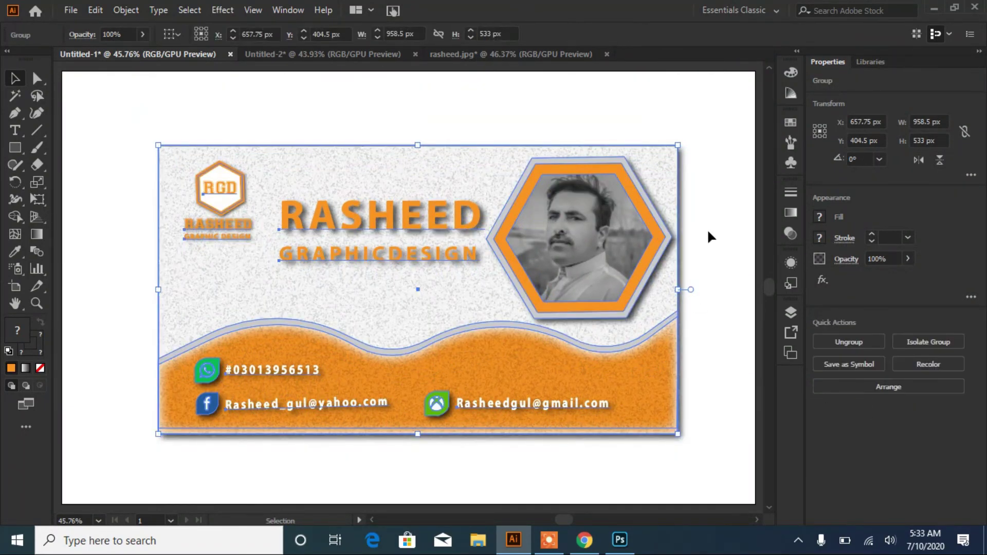
left_click(709, 234)
Draw a rectangle covering the whole 1280 × 800 px artboard as the card's backdrop.
key("m")
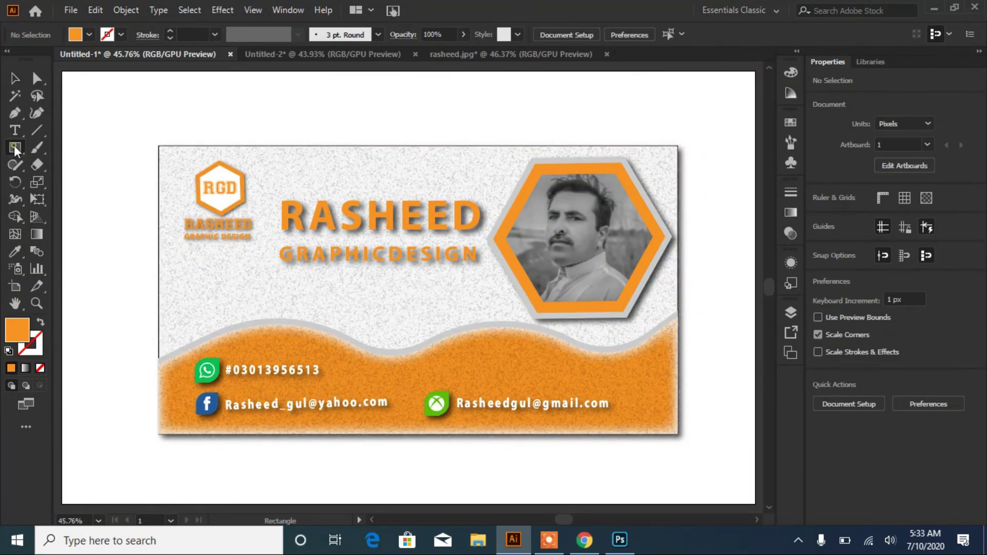
left_click_drag(62, 71, 755, 504)
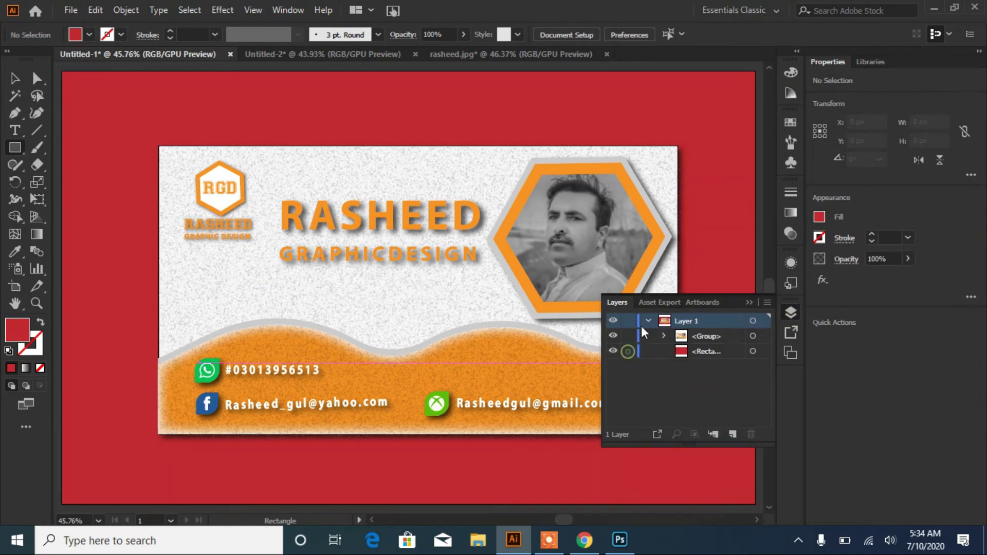
left_click(15, 78)
left_click(445, 207)
left_click(406, 132)
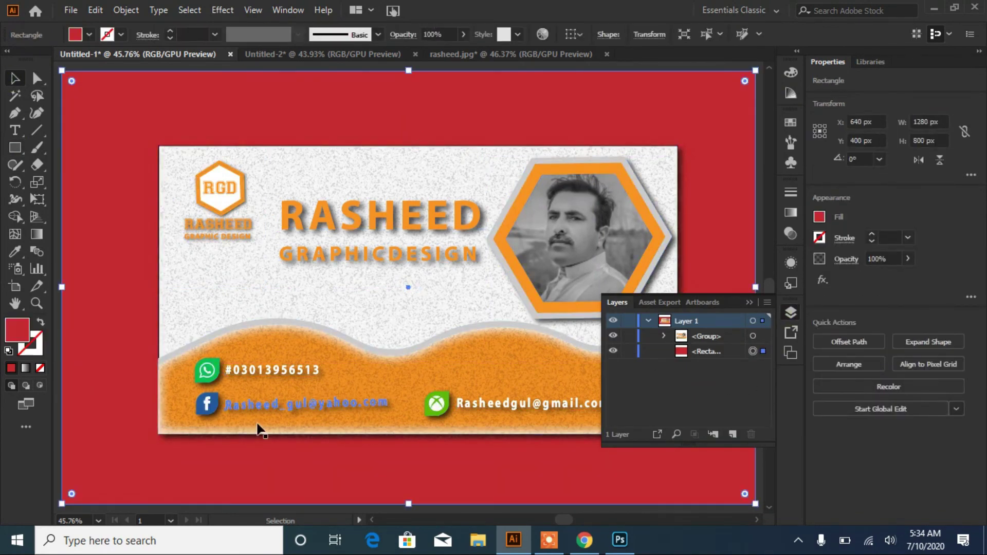
left_click(631, 351)
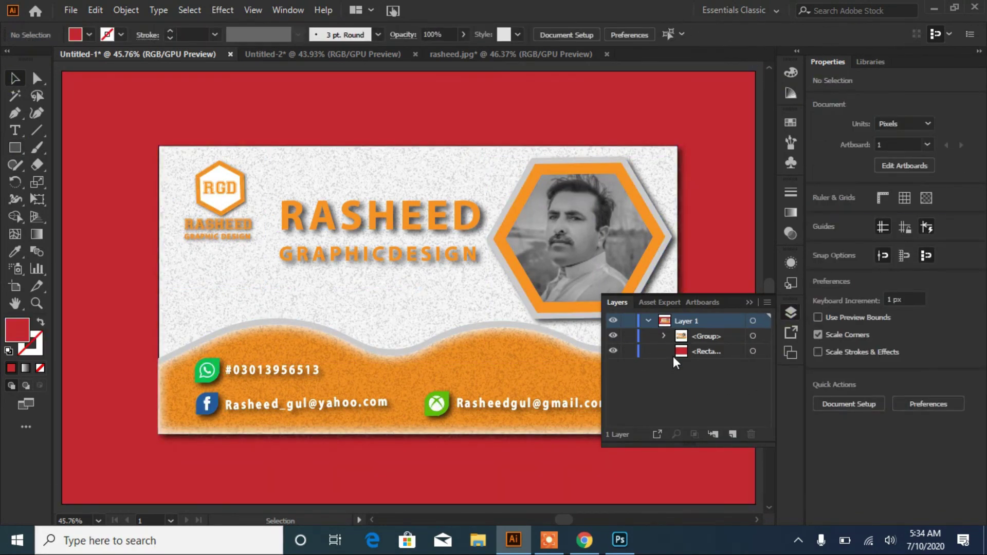
left_click(564, 117)
Try several swatches and settle on a light grey fill for the backdrop rectangle.
left_click(89, 34)
left_click(141, 59)
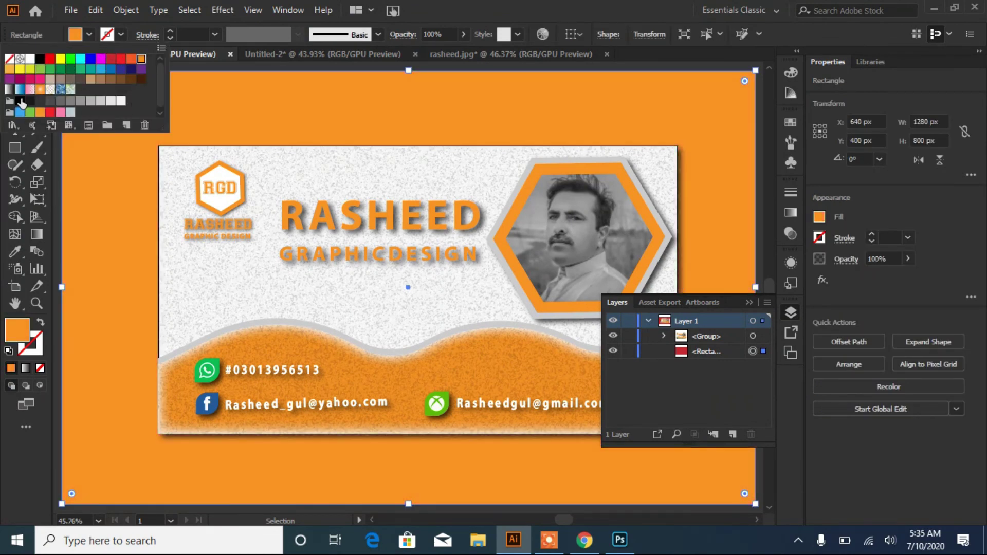
left_click(50, 101)
left_click(91, 101)
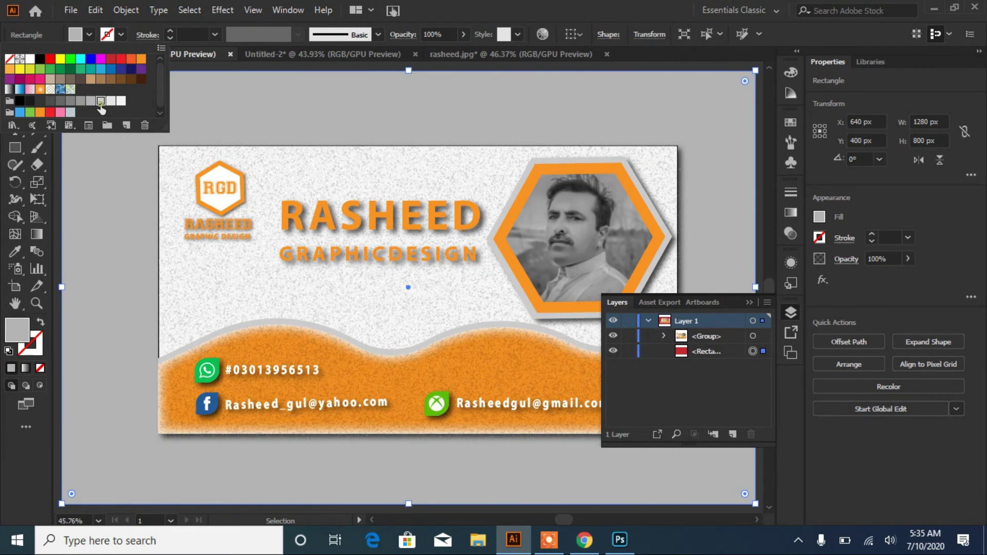
left_click(100, 101)
left_click(70, 112)
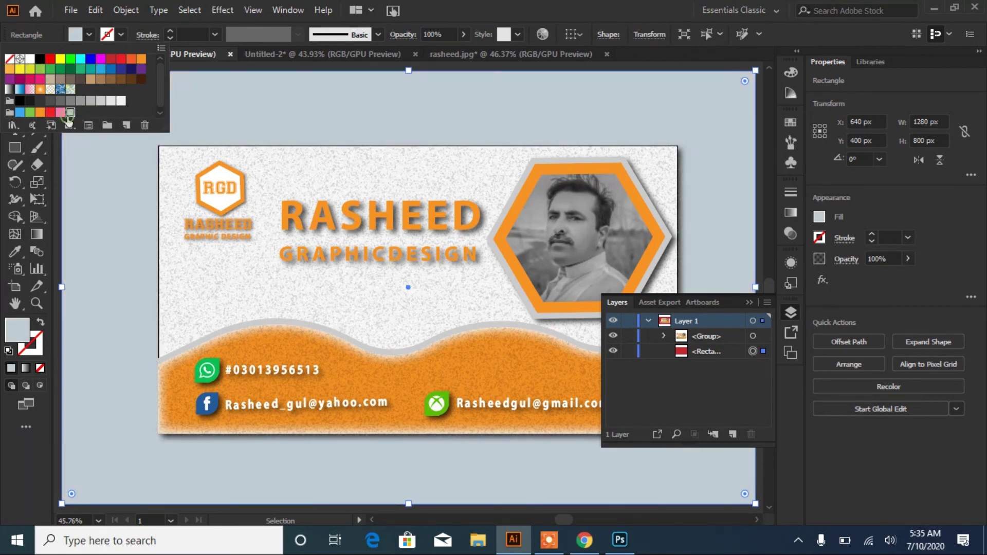
left_click(101, 101)
left_click(320, 152)
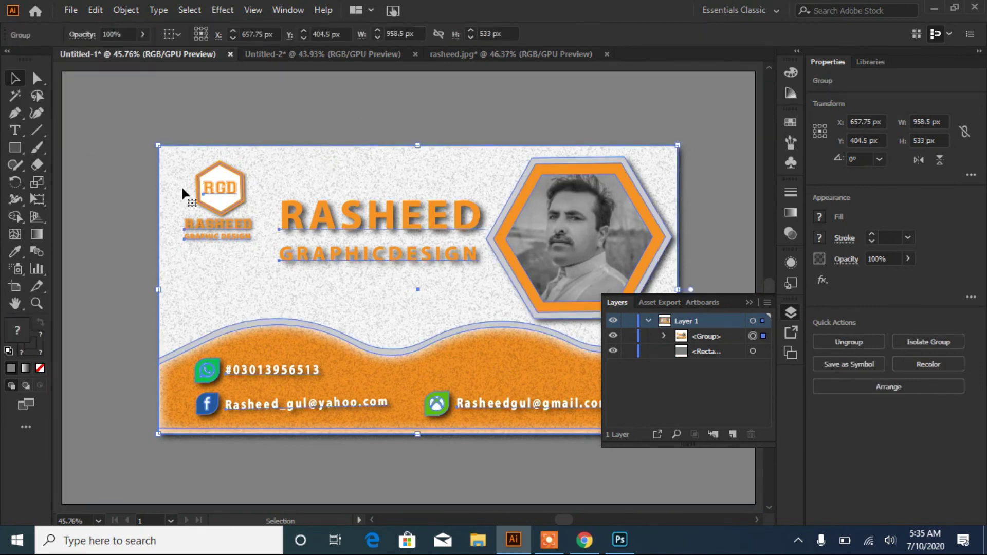
Set the grouped card's stroke to None.
left_click(844, 238)
left_click(906, 238)
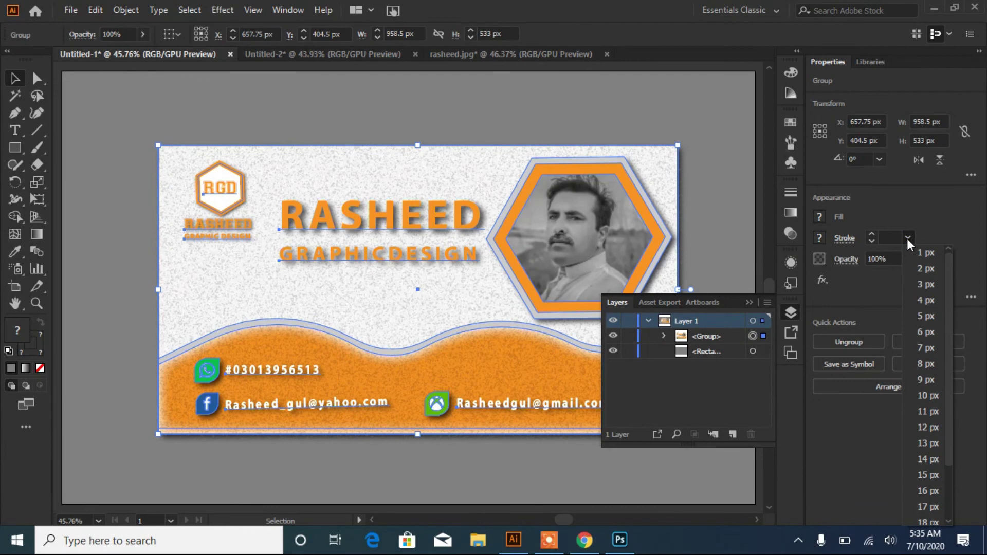
left_click(907, 239)
left_click(40, 368)
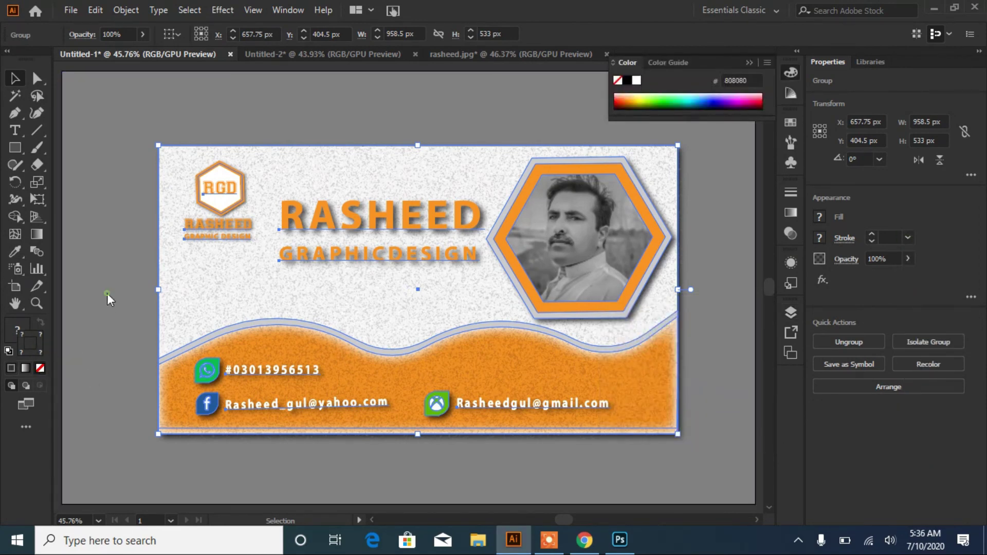
Reapply the Sponge texture to the card group with Shift+Ctrl+E.
key("ctrl+shift+e")
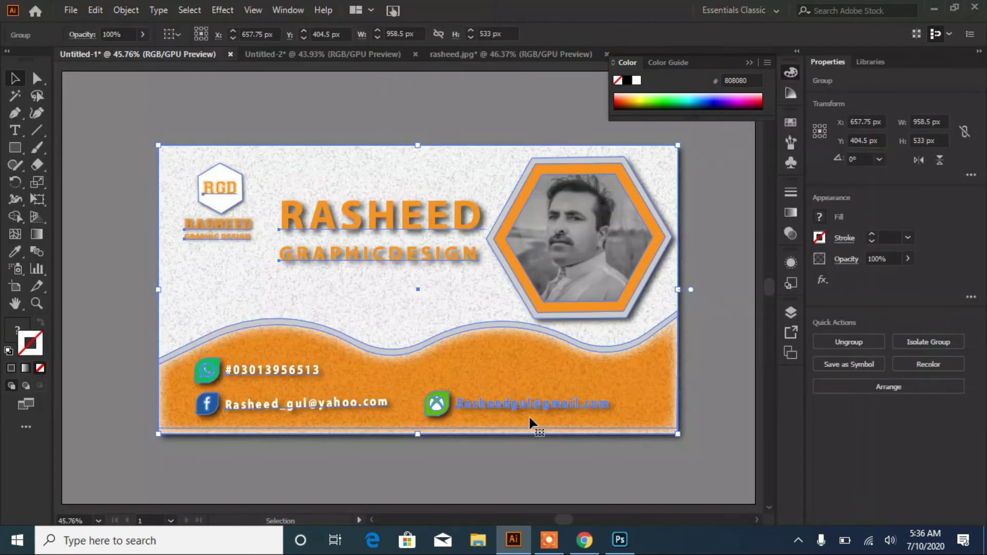
left_click(703, 279)
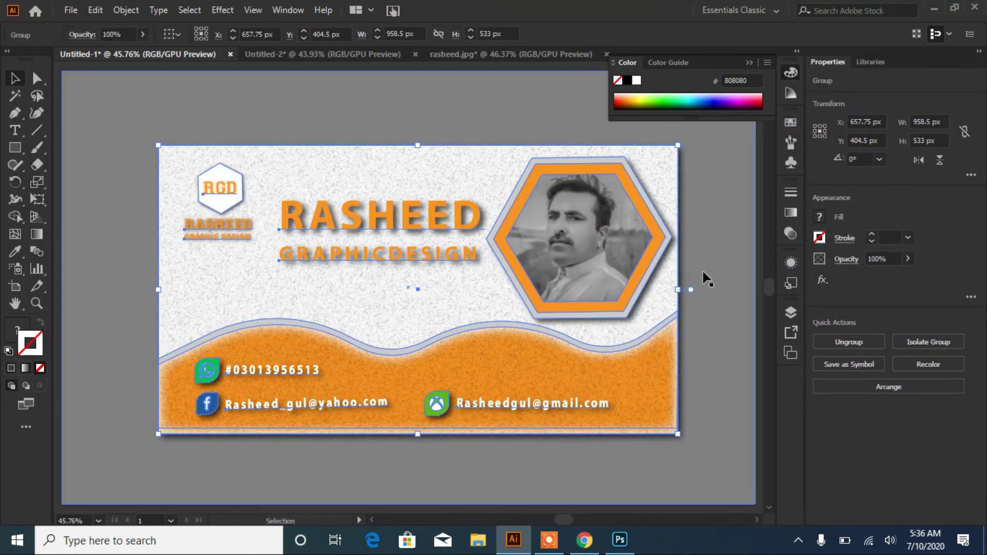
left_click(172, 140)
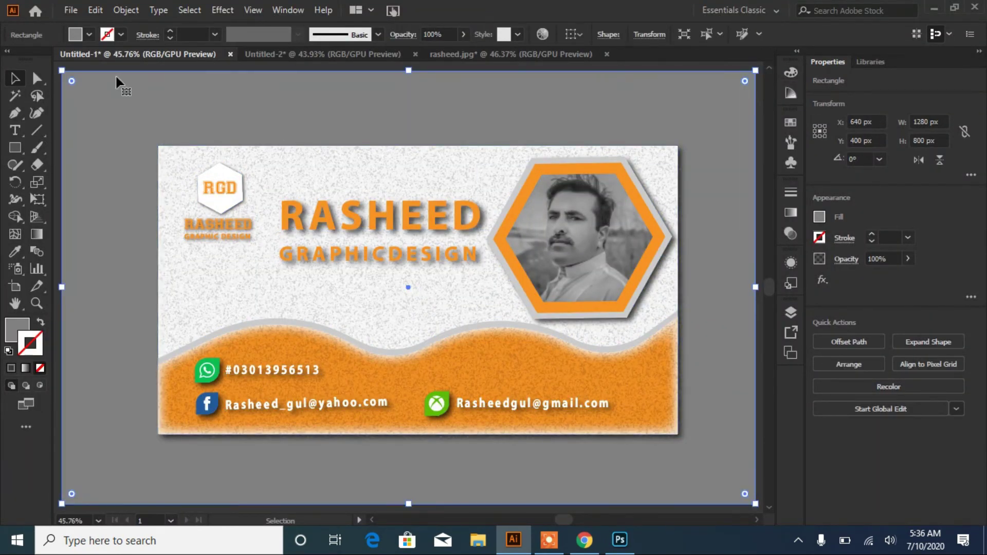
Try purple, blue pattern, tan and magenta fills on the backdrop, finally choosing red.
left_click(88, 34)
left_click(10, 79)
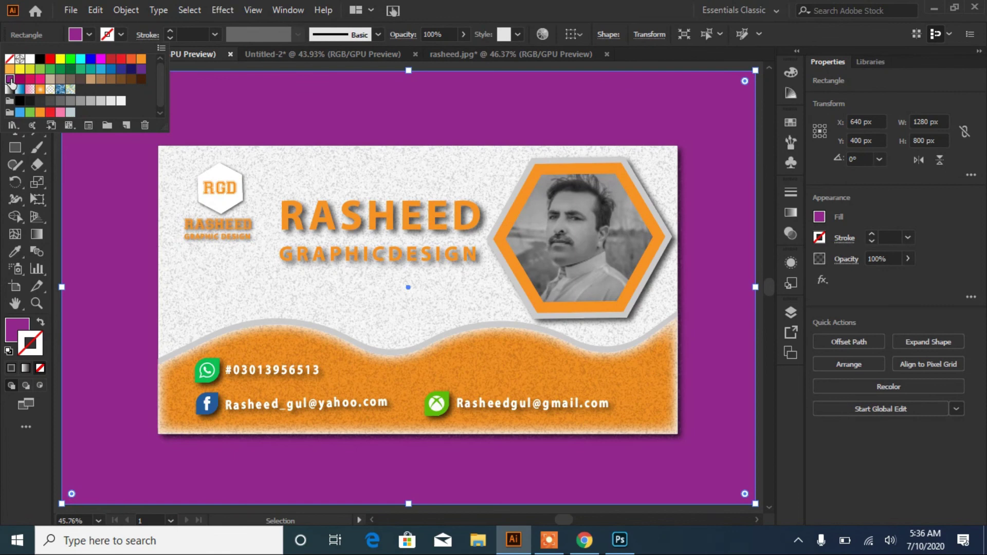
left_click(388, 112)
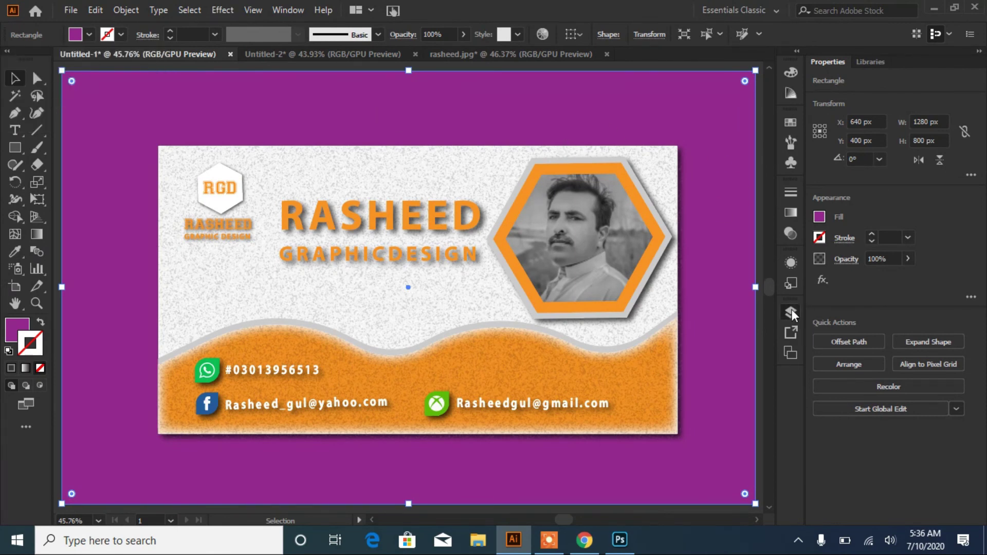
left_click(791, 312)
left_click(89, 35)
left_click(50, 89)
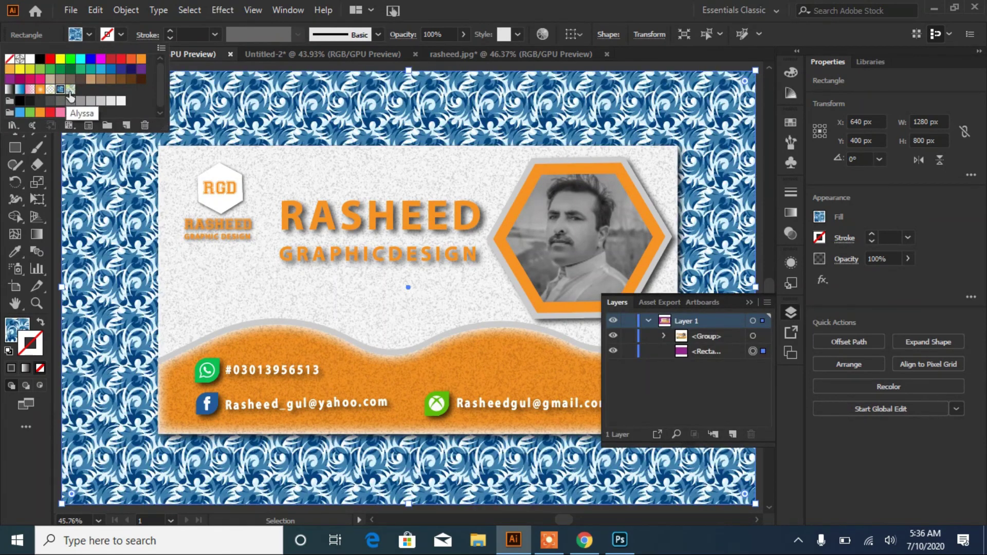
left_click(91, 79)
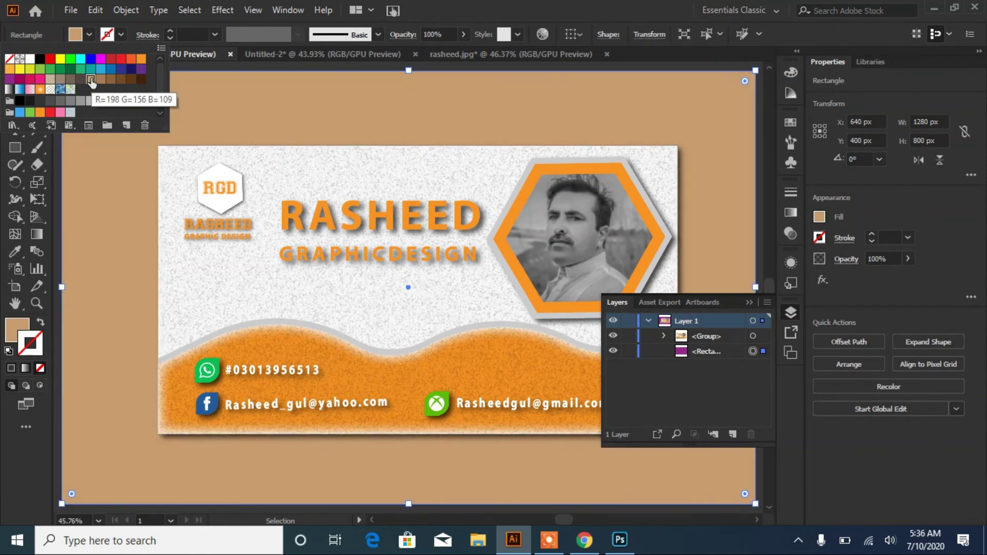
left_click(20, 79)
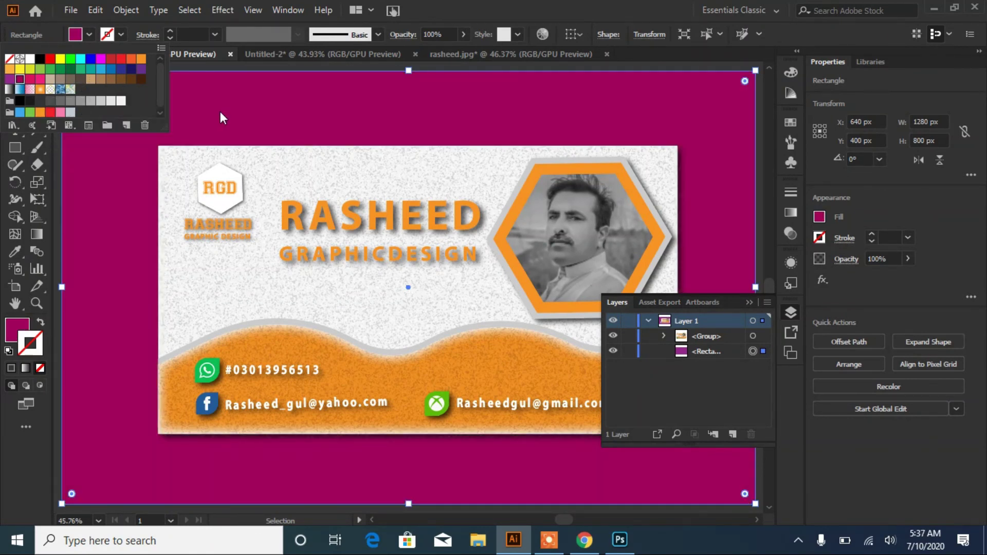
left_click(110, 58)
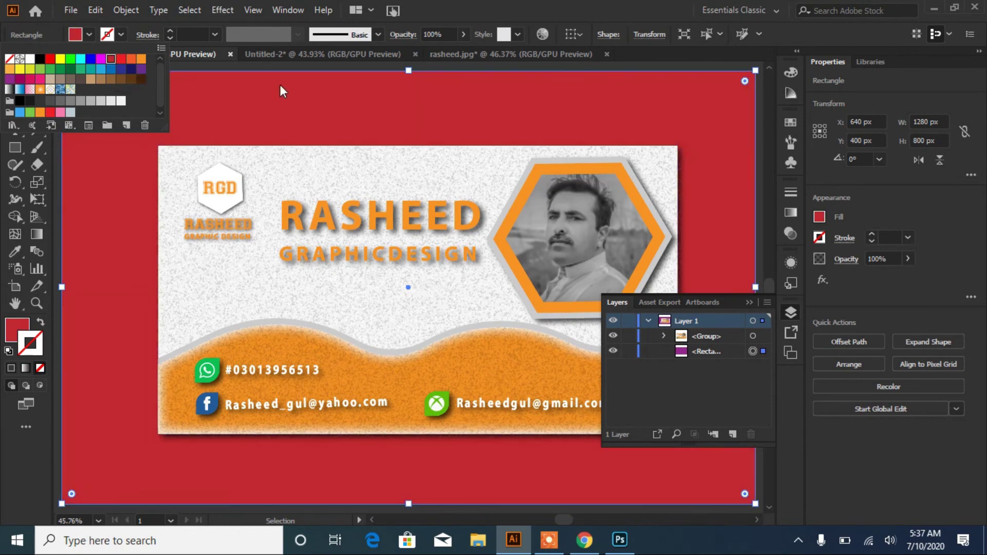